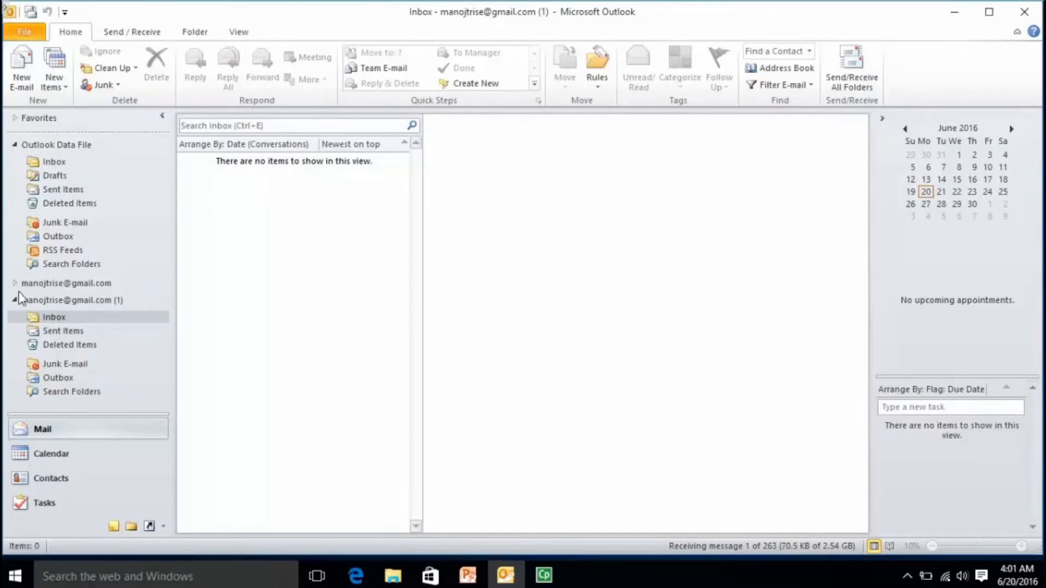
Expand the Gmail account and open its Inbox.
left_click(15, 283)
left_click(53, 300)
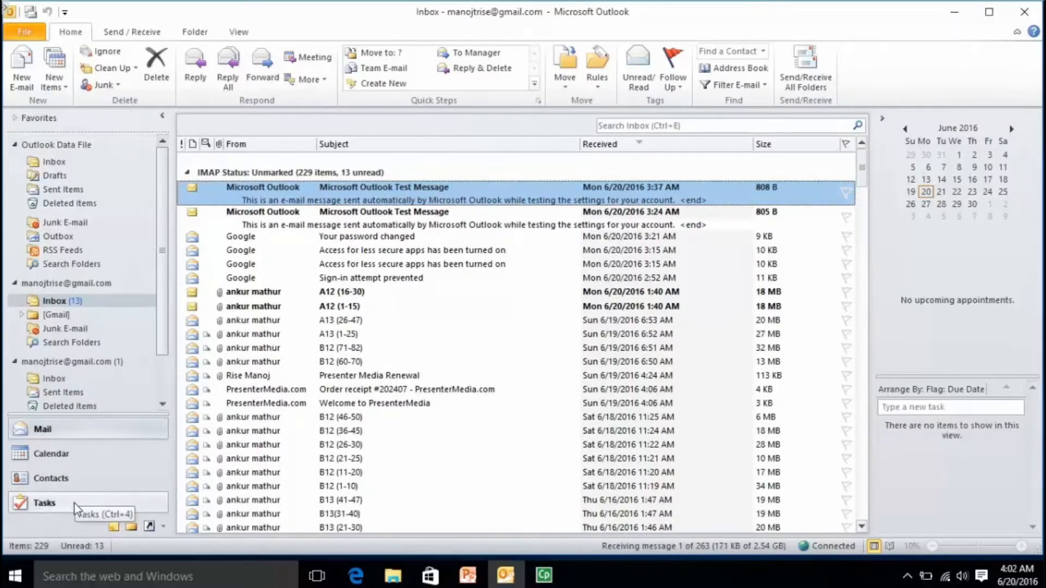
left_click_drag(162, 332, 162, 344)
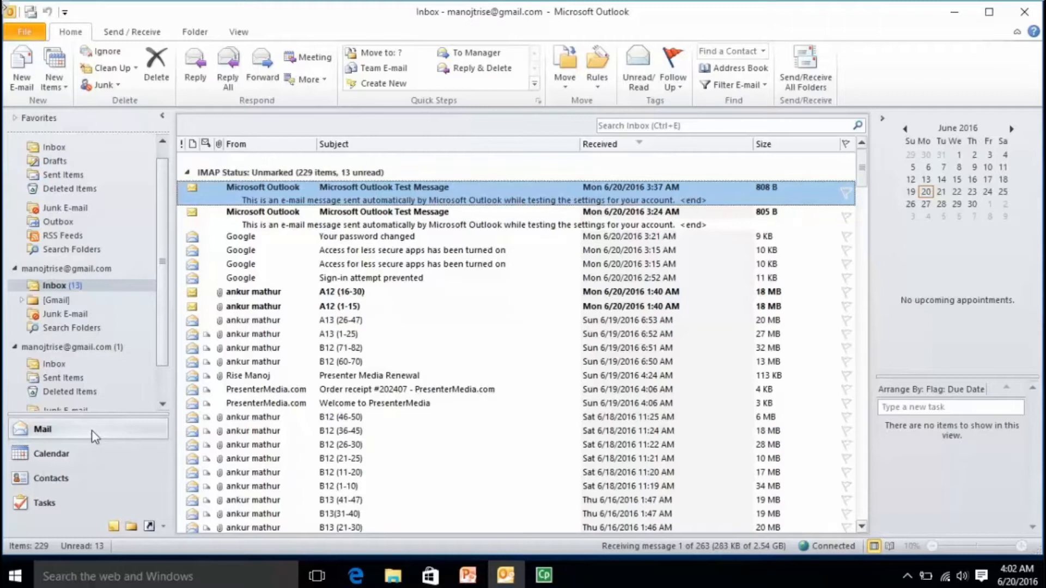
Visit the Calendar, Contacts and Tasks views, then return to the Inbox.
left_click(84, 458)
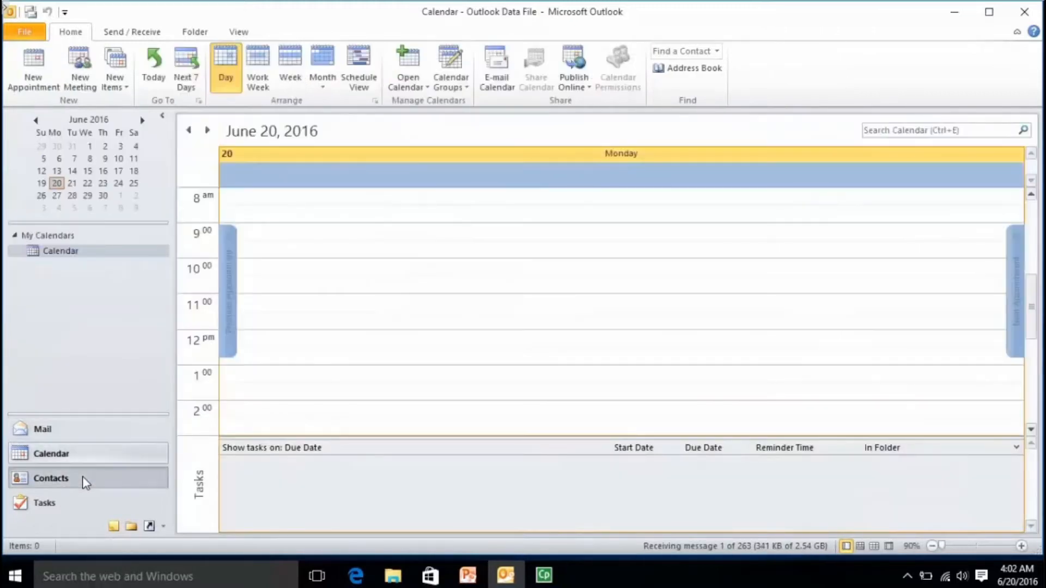
left_click(84, 483)
left_click(83, 498)
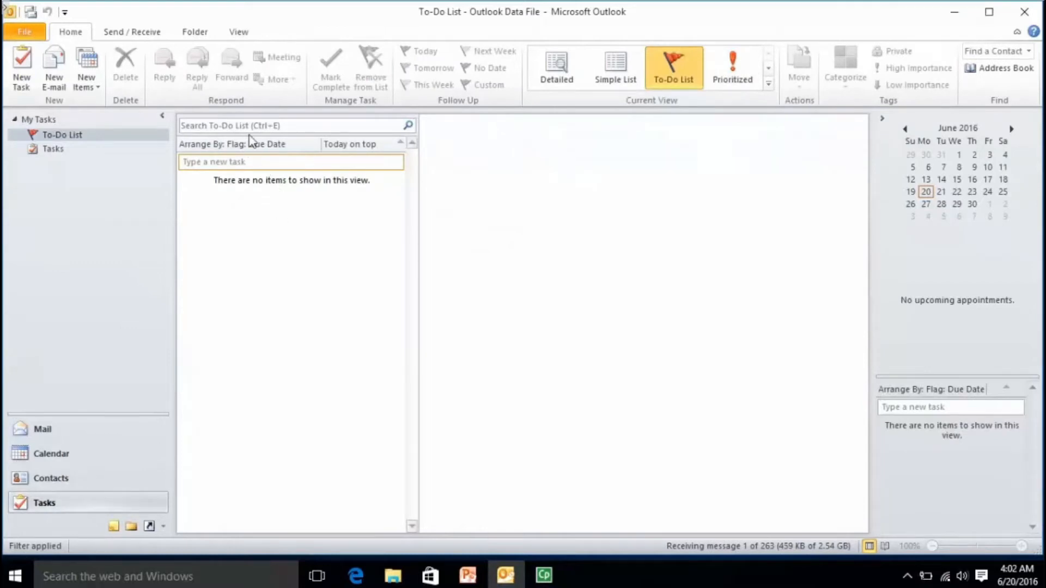
left_click(250, 126)
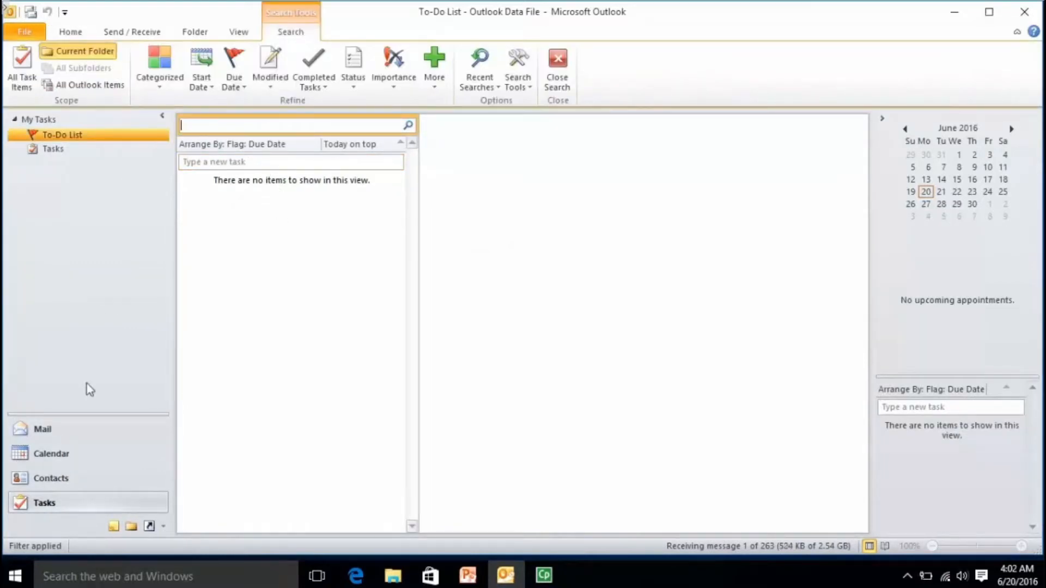
left_click(70, 430)
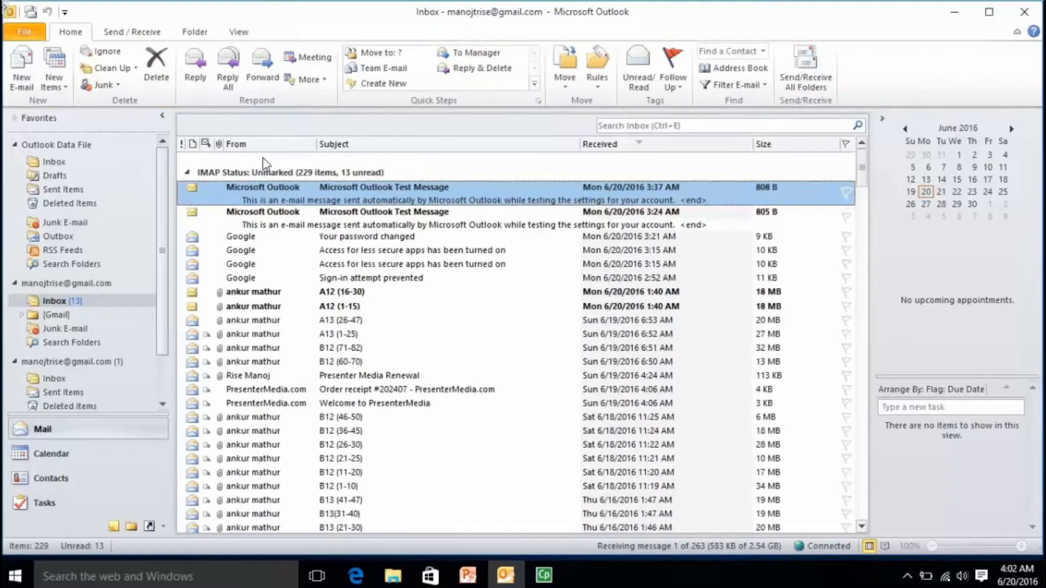
left_click(617, 125)
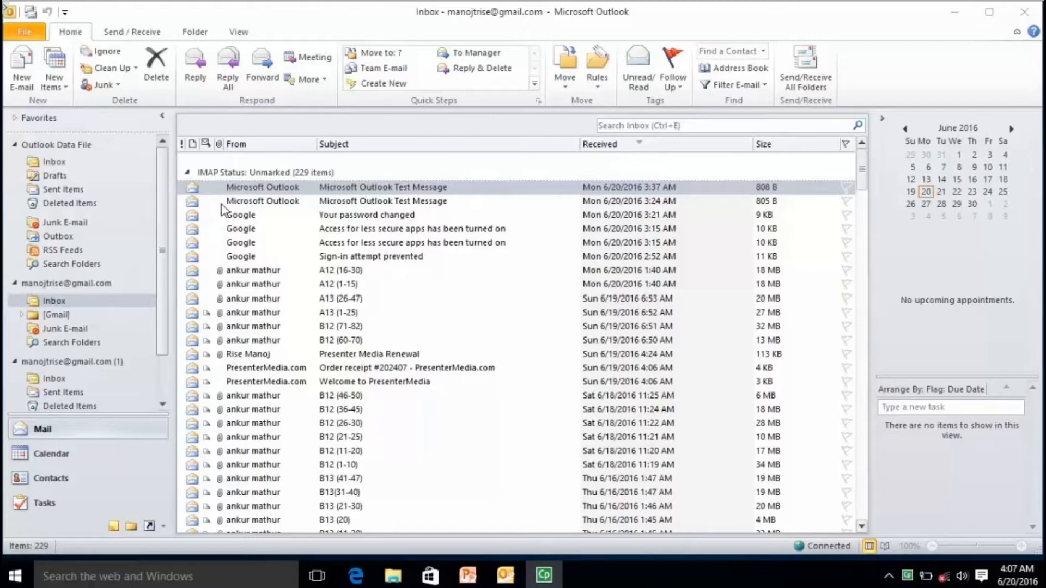
Select the 3:24 AM test message and minimize the ribbon.
left_click(379, 204)
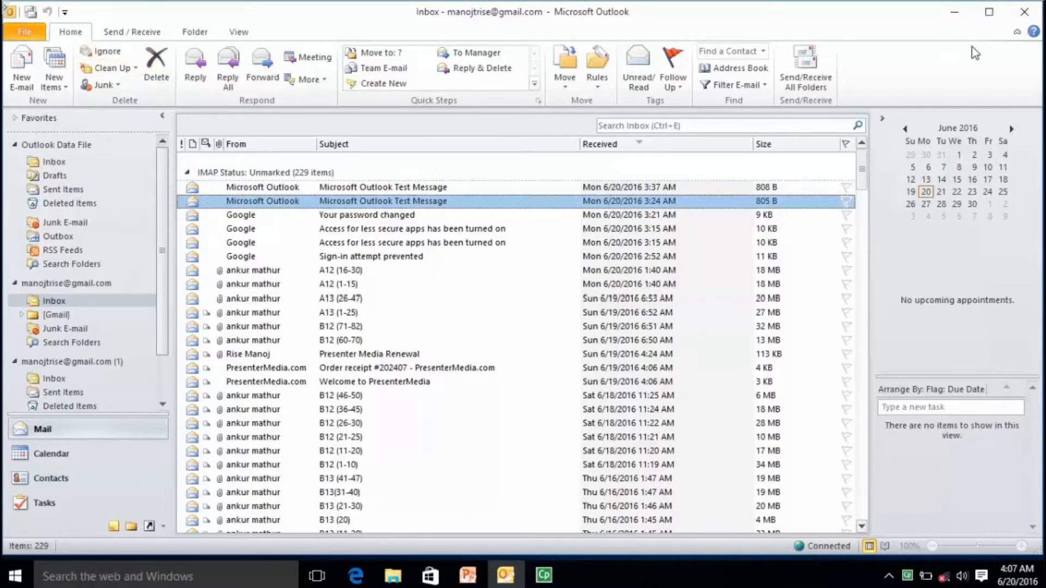
left_click(1016, 31)
left_click(25, 32)
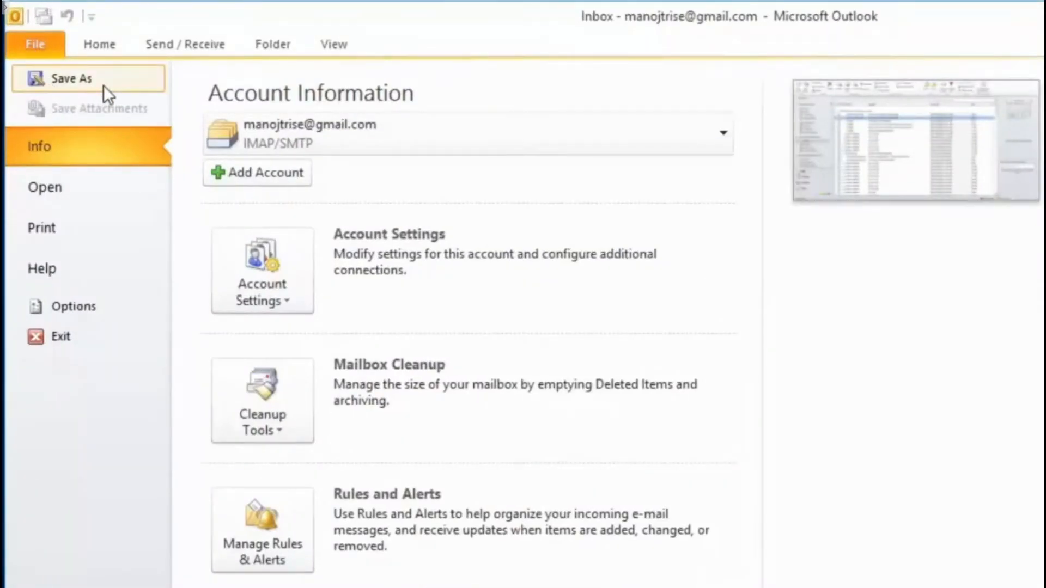
left_click(76, 231)
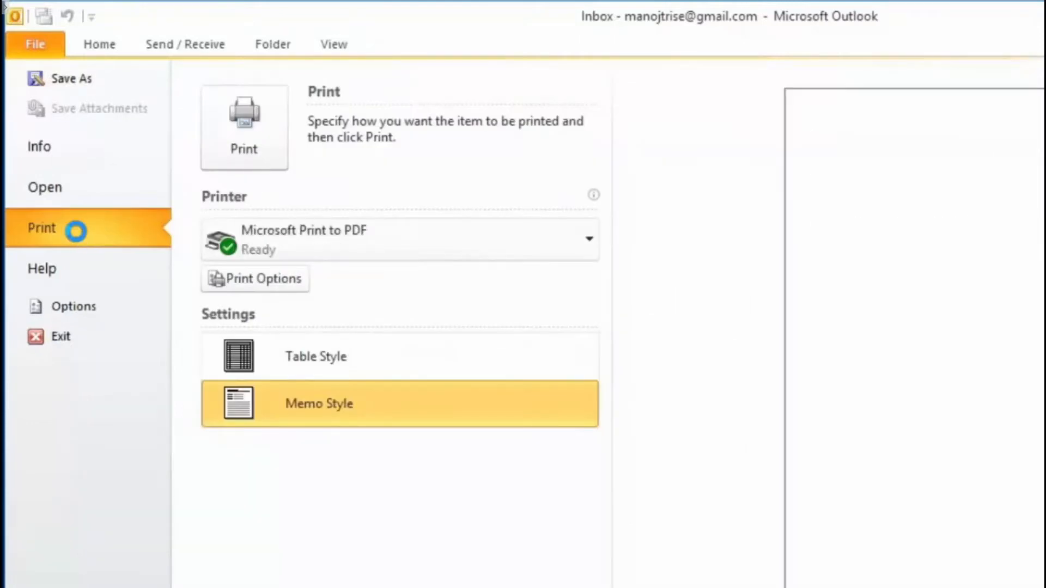
left_click(83, 308)
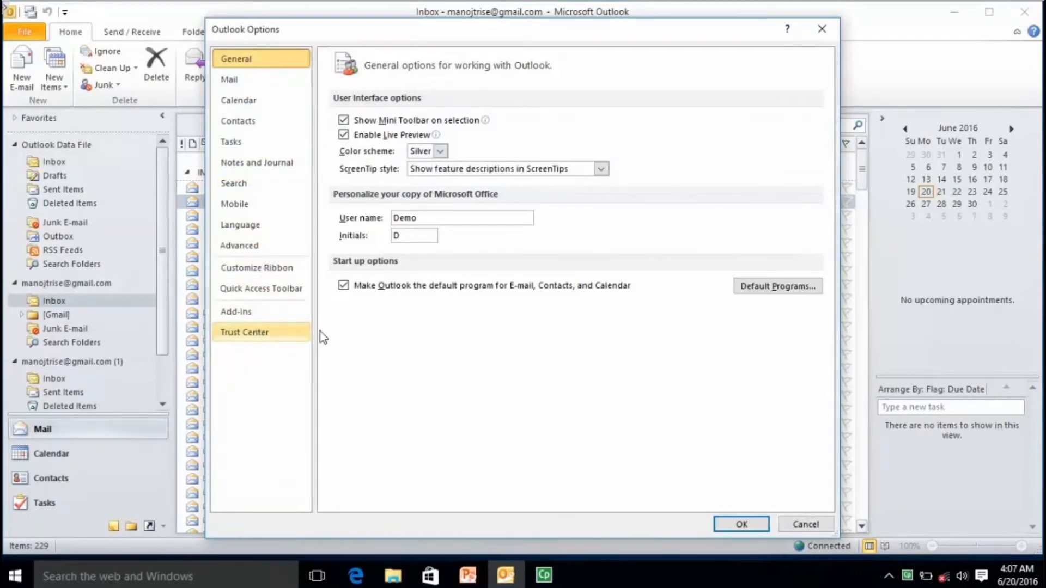
left_click(763, 529)
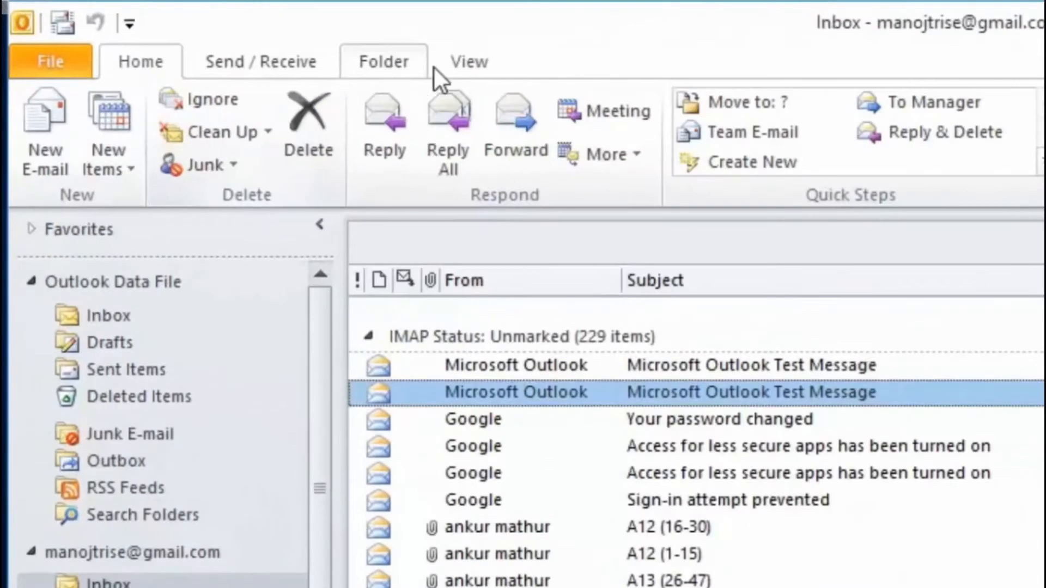
left_click(230, 29)
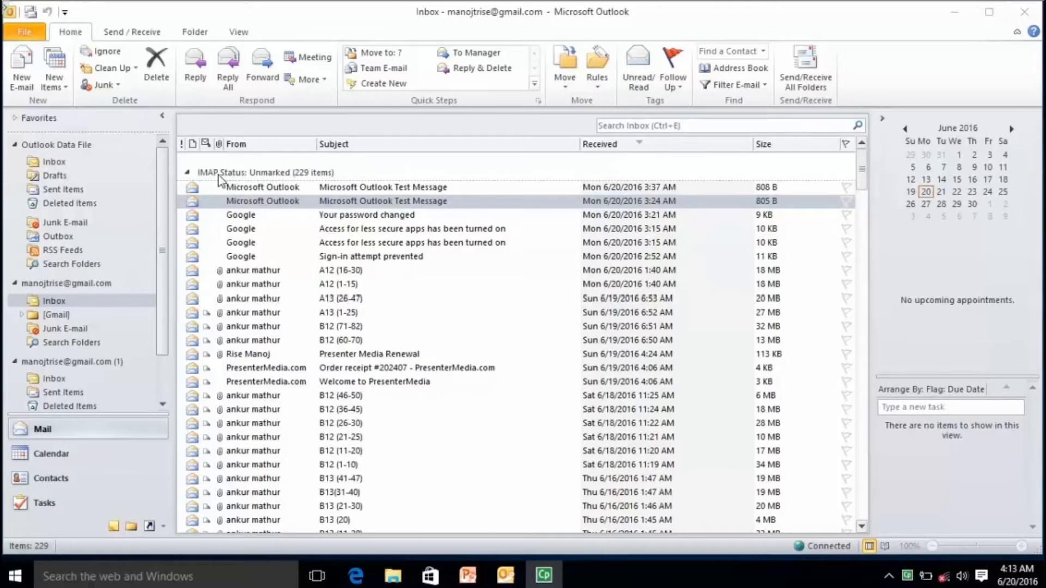
left_click(366, 217)
left_click(368, 189)
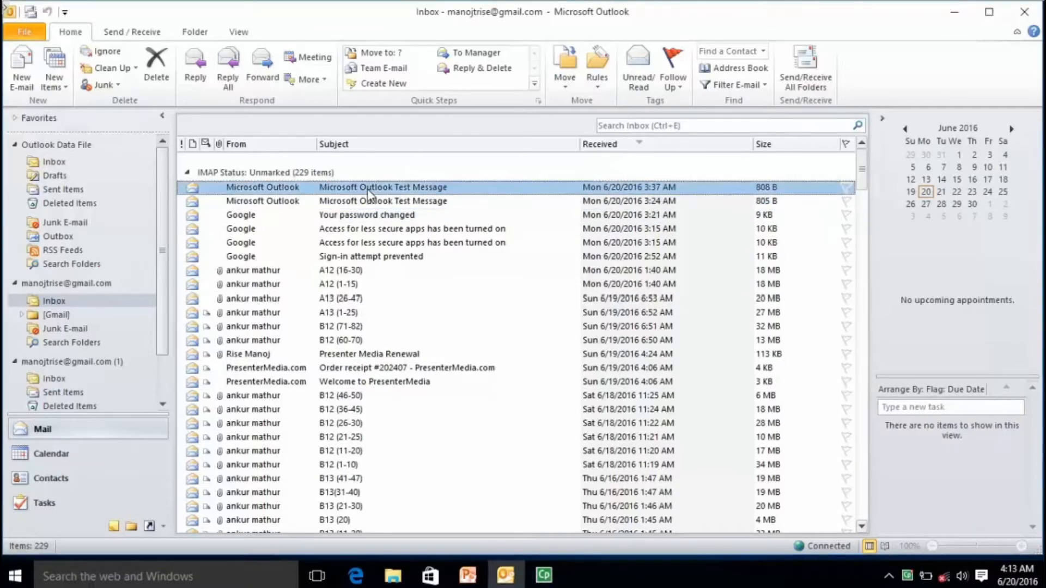
left_click(371, 202)
left_click(373, 229)
left_click(372, 241)
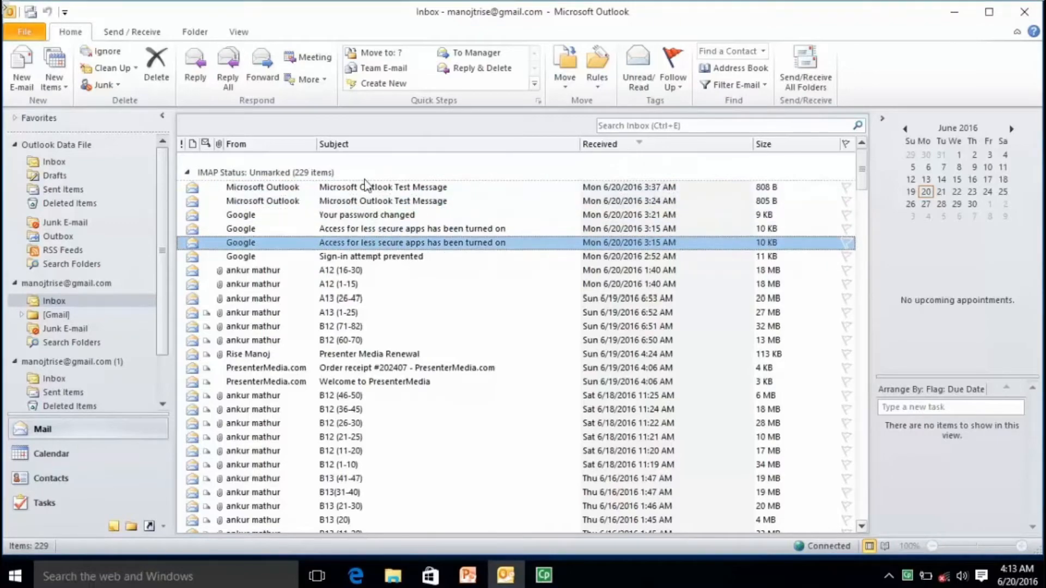
left_click(368, 187)
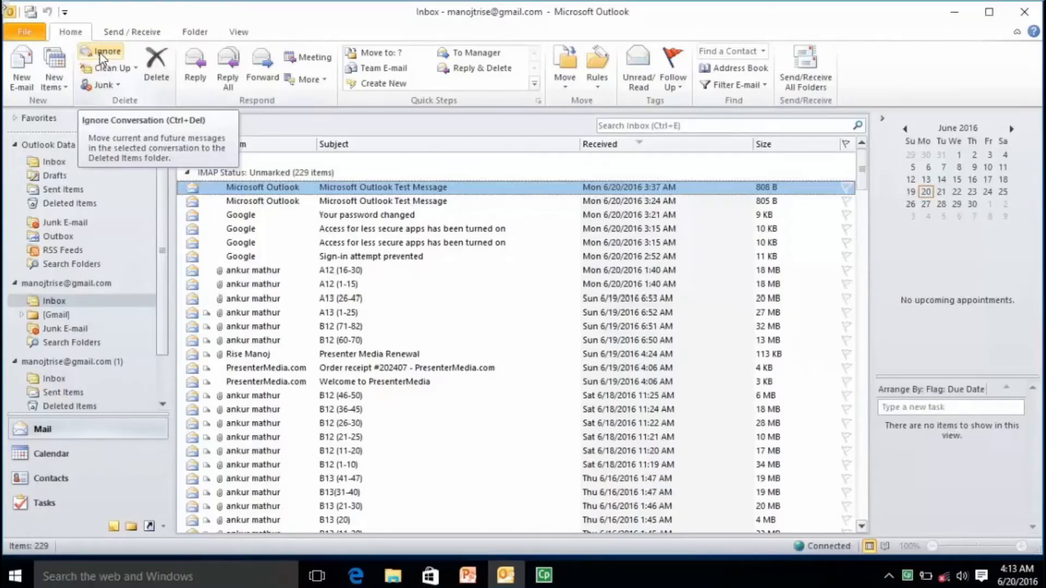
Ignore the 3:37 AM test message's conversation, then select the second Microsoft Outlook Test Message.
left_click(99, 54)
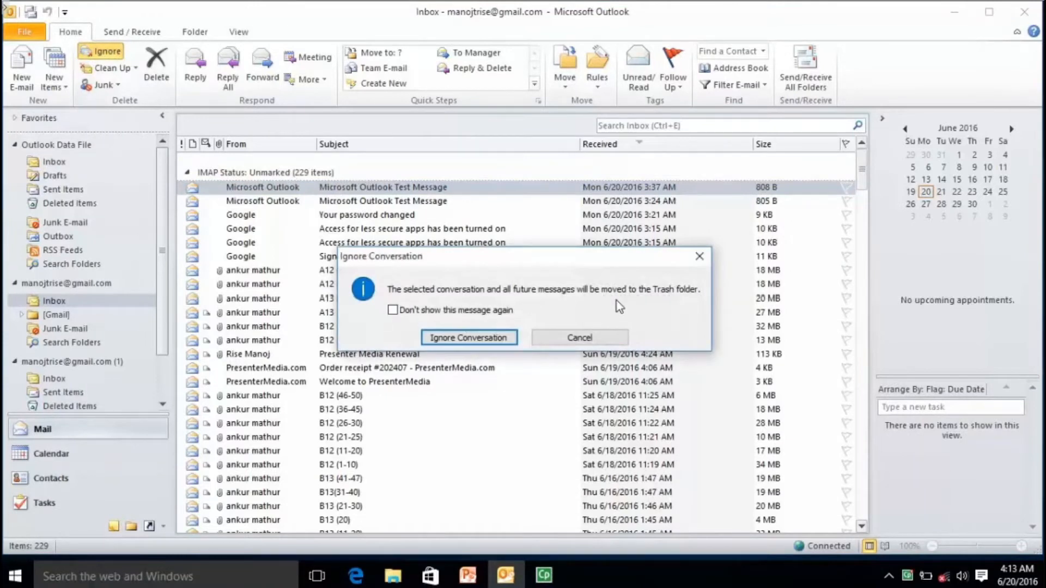
left_click(464, 338)
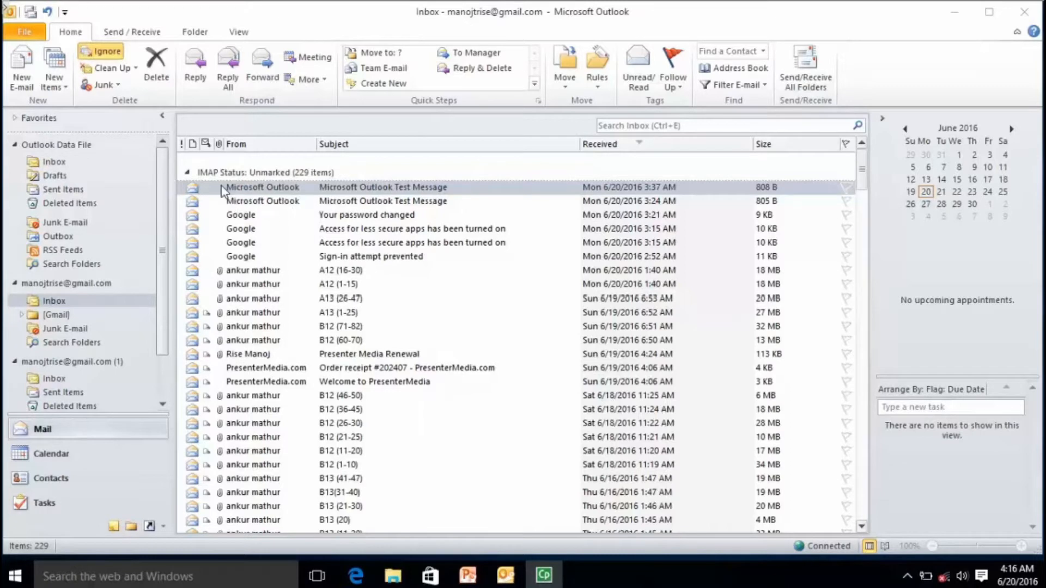
left_click(388, 191)
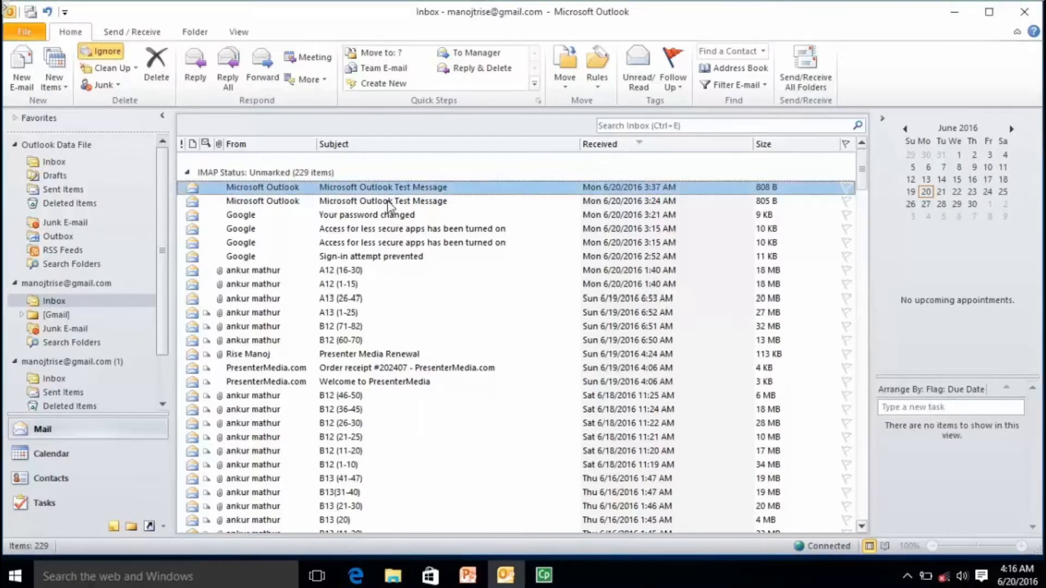
left_click(388, 201)
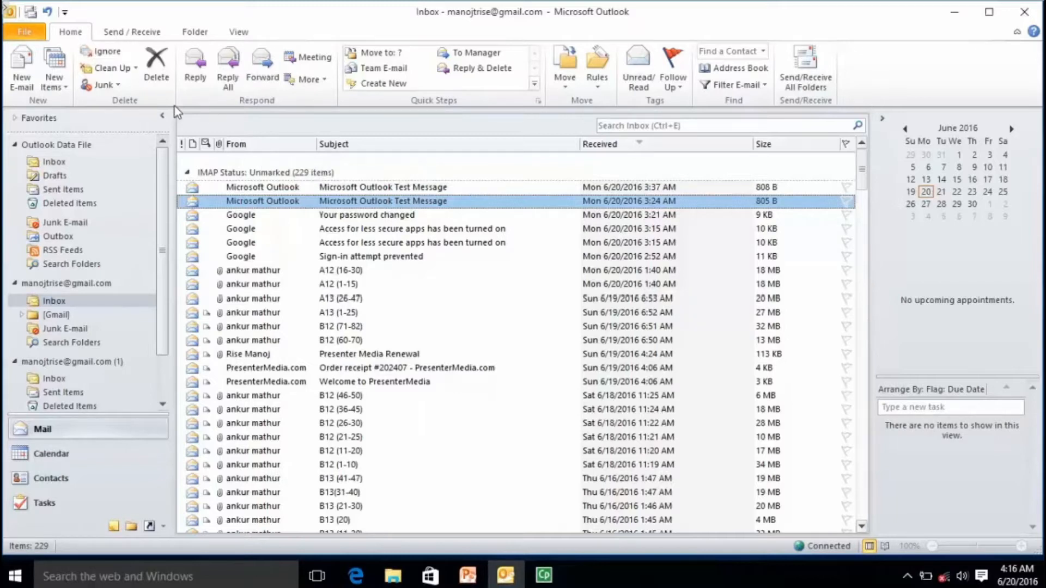
left_click(228, 34)
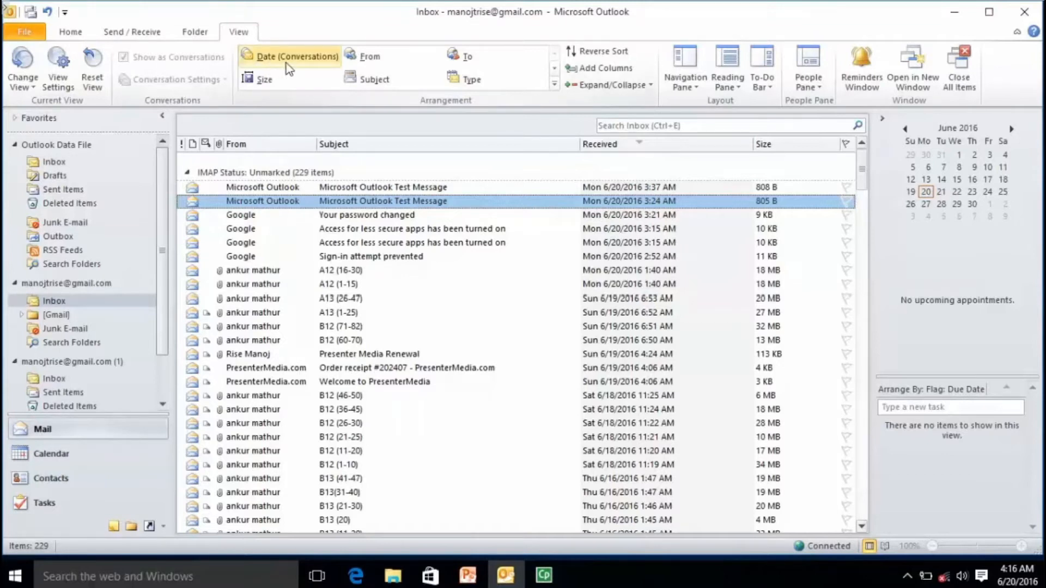
right_click(367, 200)
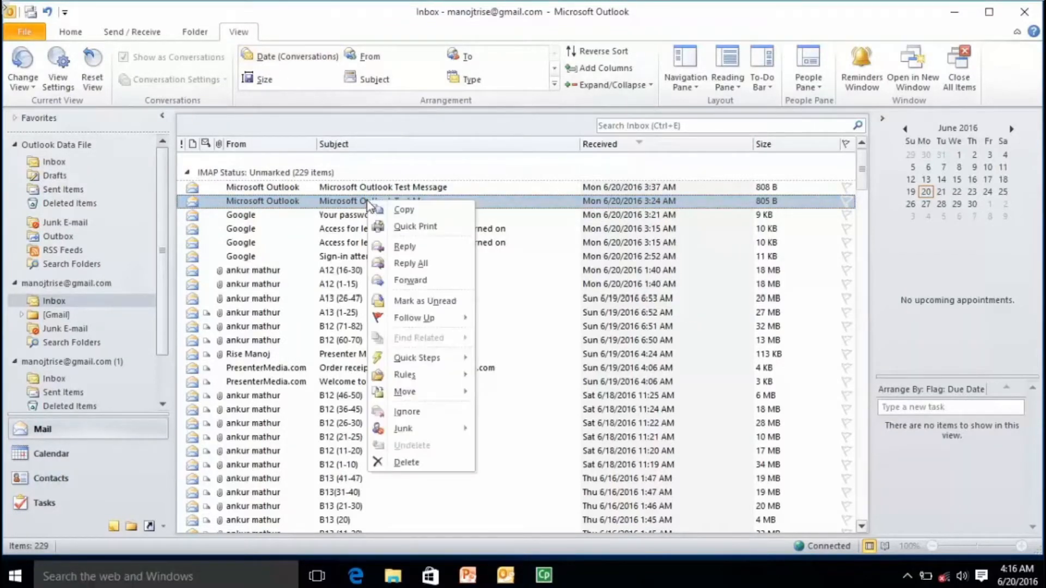
mouse_move(425, 320)
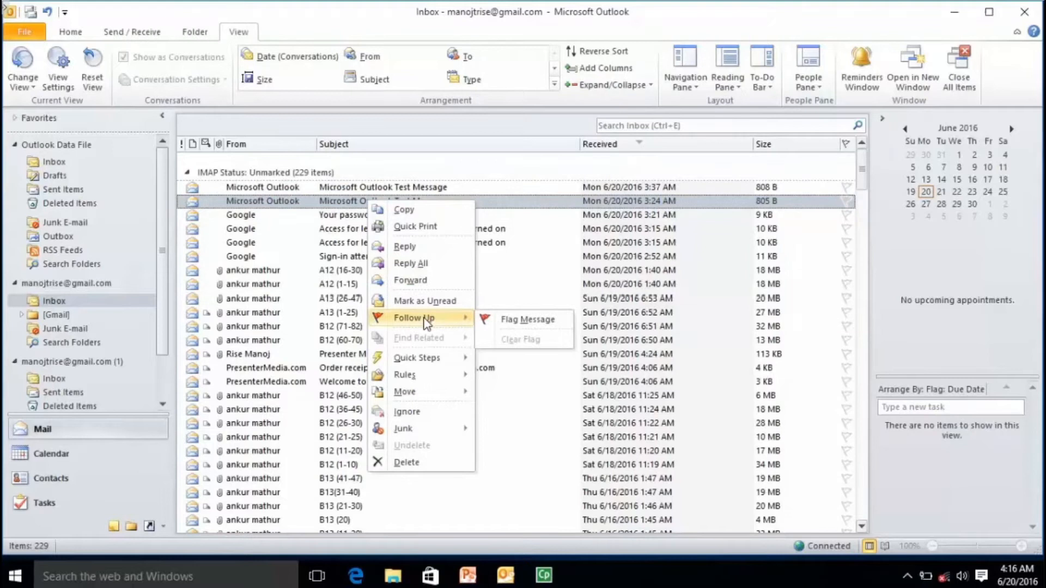
left_click(333, 243)
left_click(70, 32)
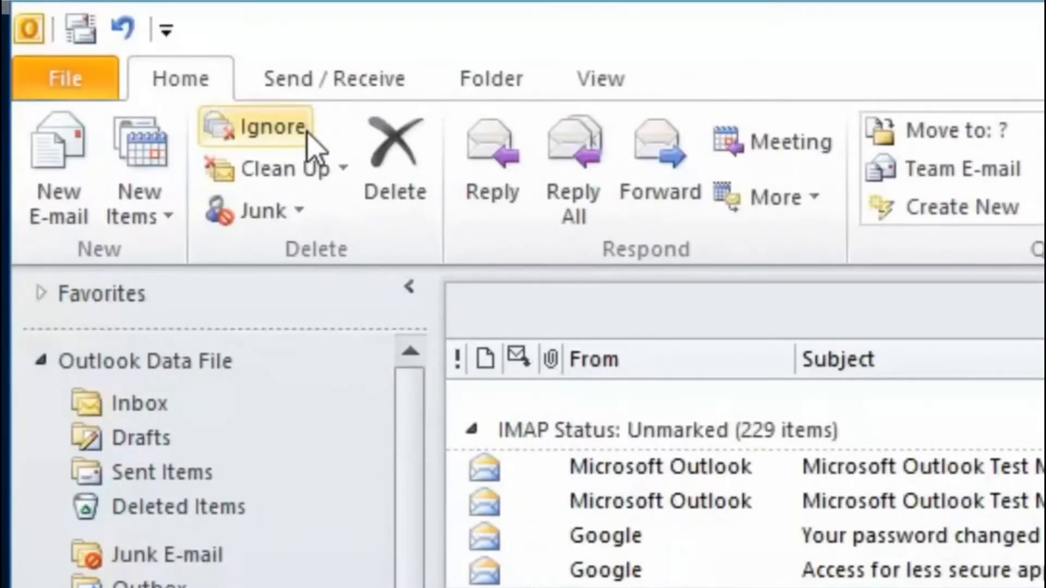
left_click(343, 177)
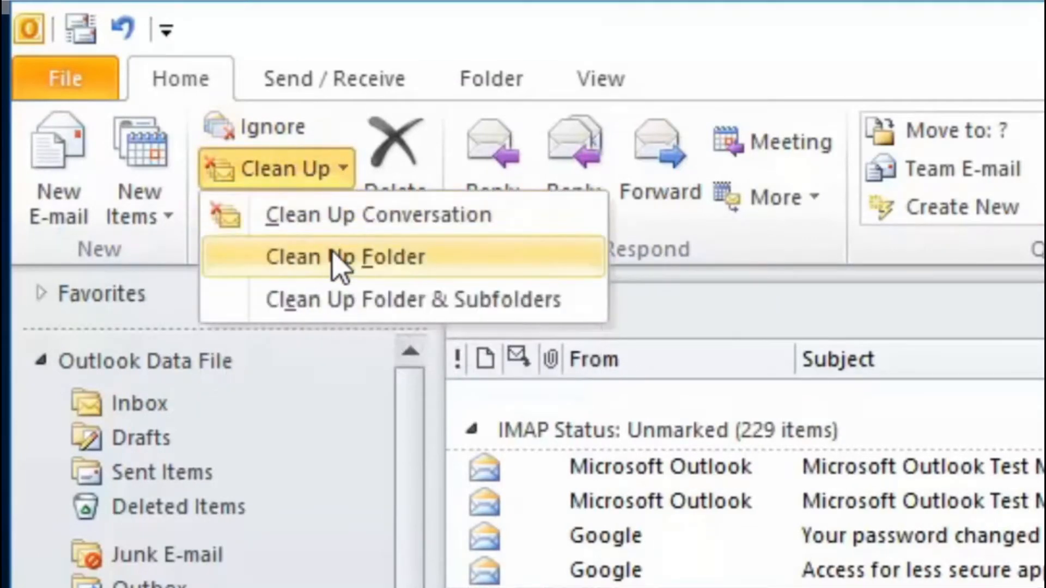
left_click(352, 214)
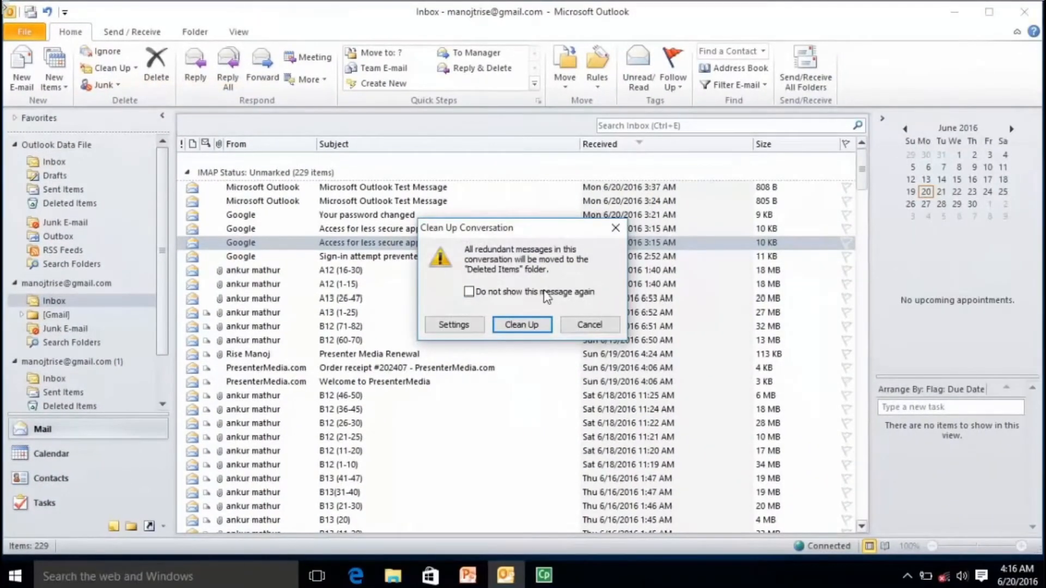
key("Return")
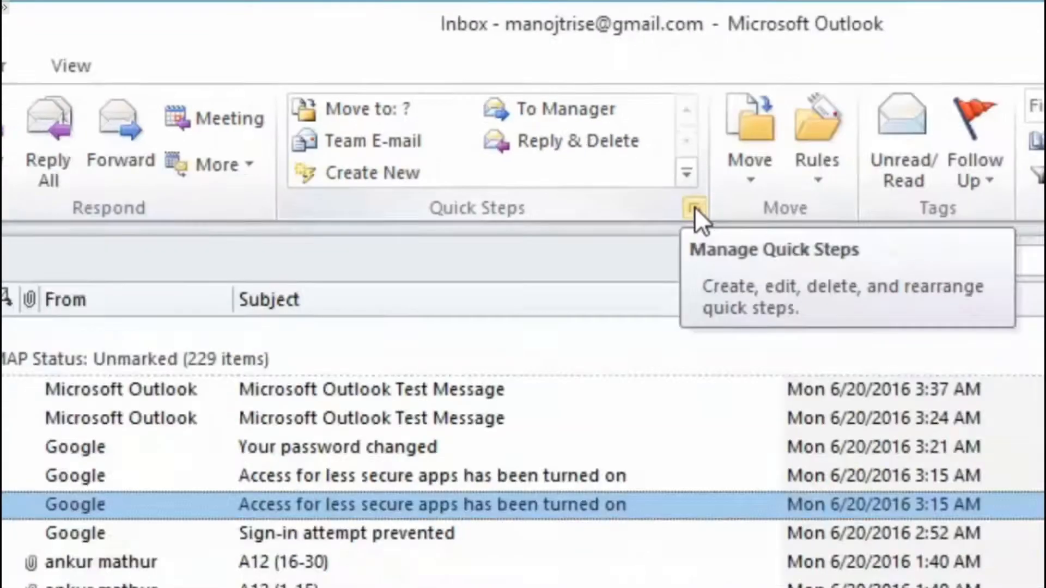
Close Manage Quick Steps unchanged, then view the Quick Steps gallery's new-step options.
left_click(755, 250)
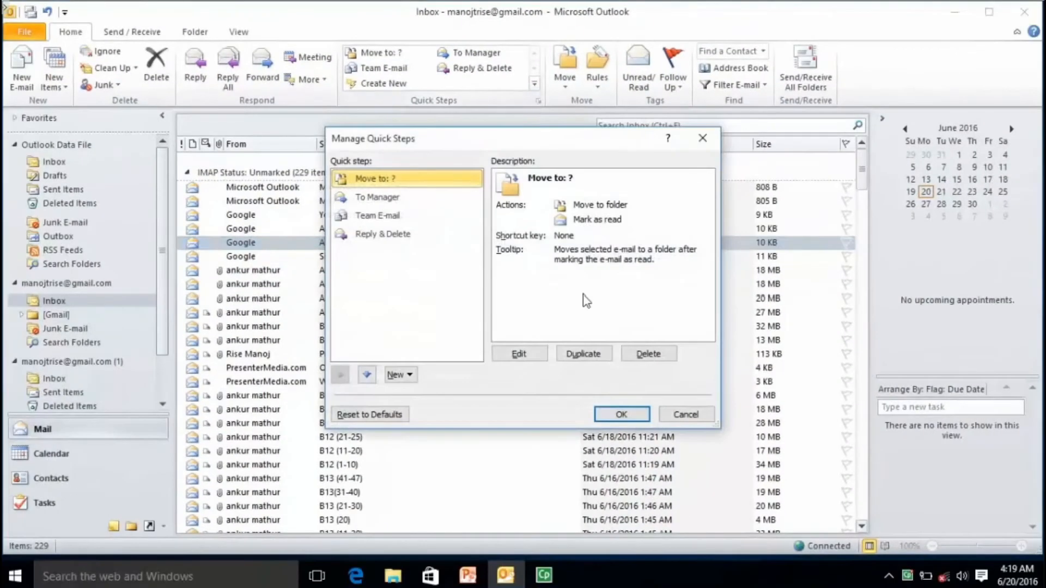
left_click(669, 418)
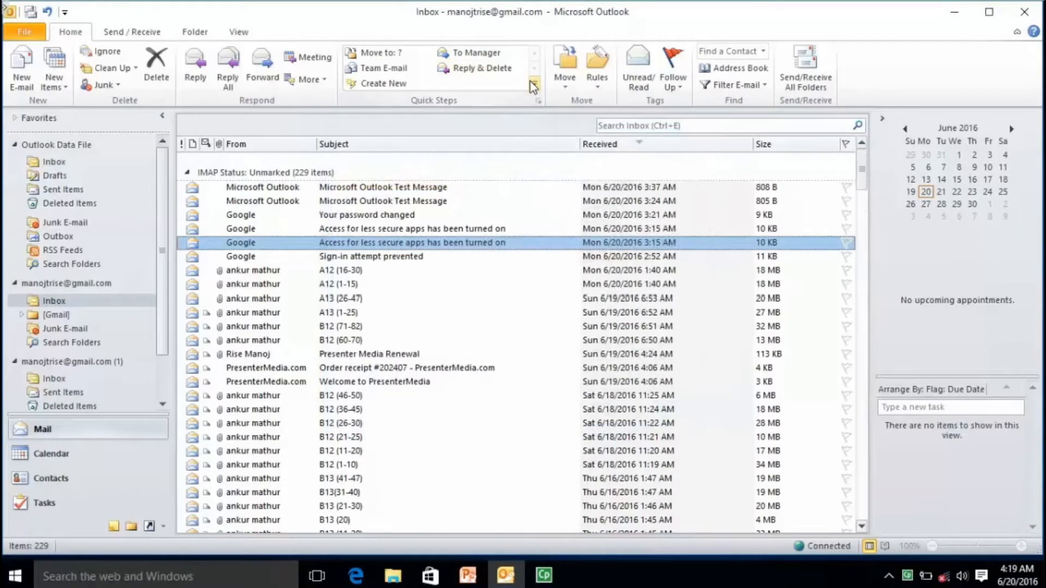
left_click(530, 80)
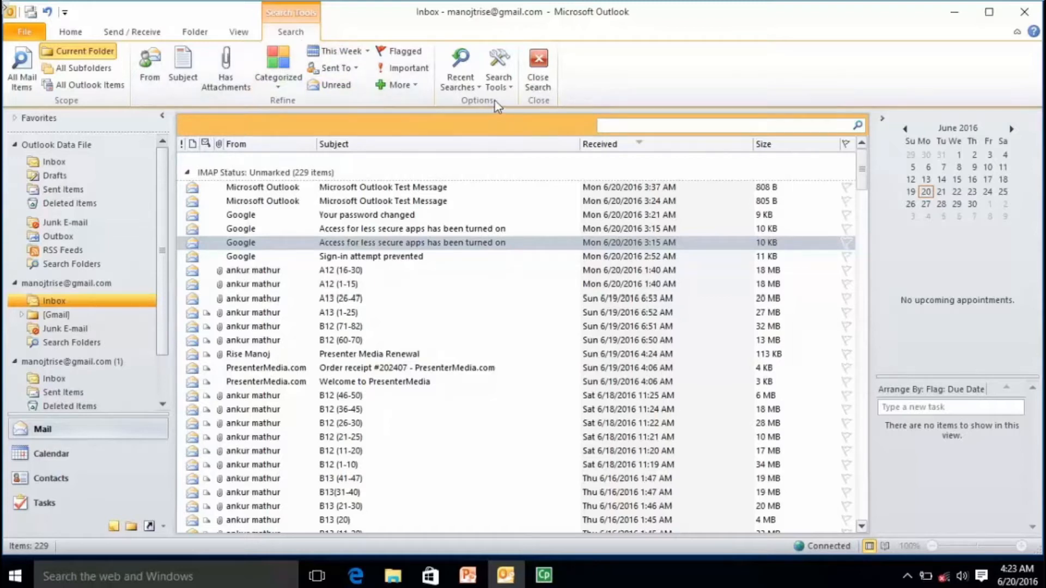
Browse the Search Tools and More options, then search the Inbox for 'microsoft'.
left_click(499, 82)
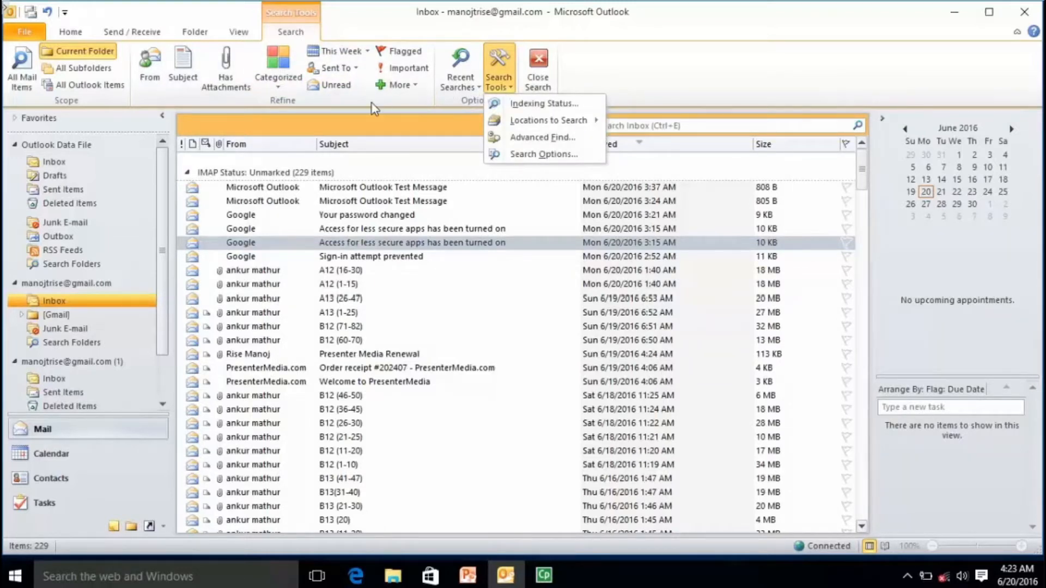
left_click(406, 86)
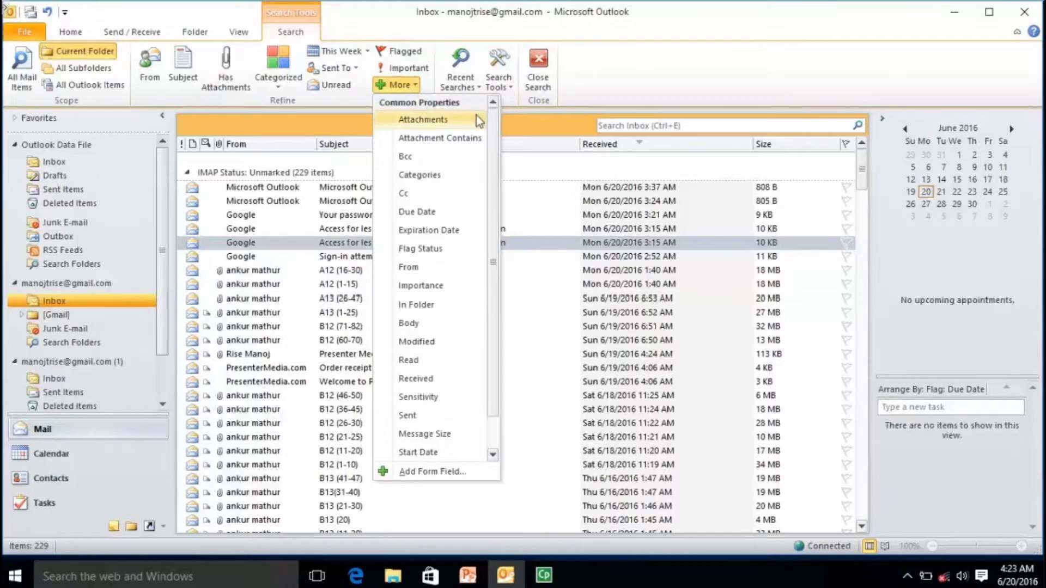
mouse_move(493, 123)
left_mouse_down()
mouse_move(500, 223)
mouse_move(500, 129)
left_mouse_up()
left_click(615, 130)
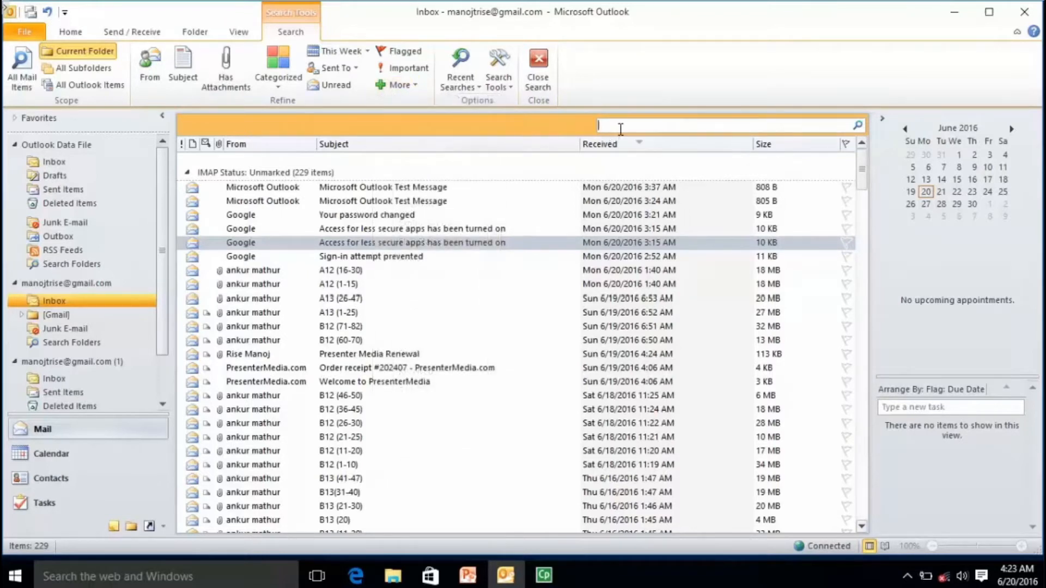
type("microsoft")
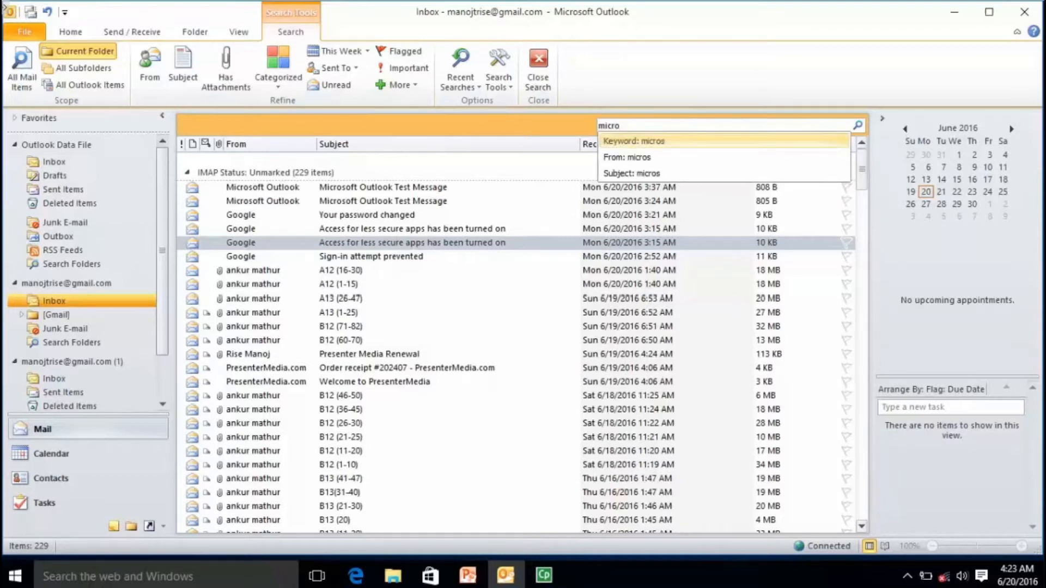
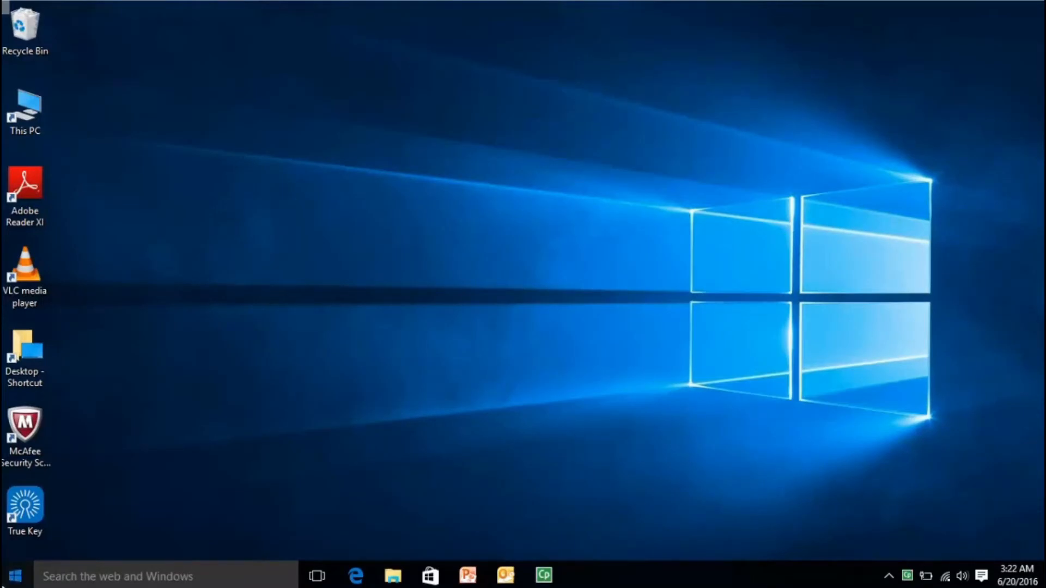
Launch Microsoft Outlook 2010 from the Microsoft Office group in the Start menu's All apps list.
left_click(15, 576)
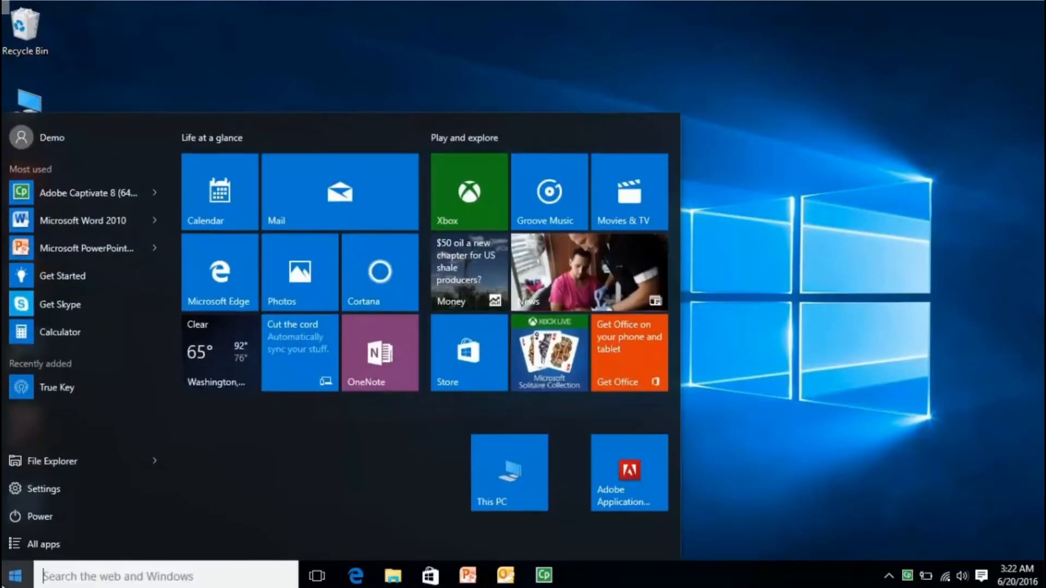
left_click(19, 548)
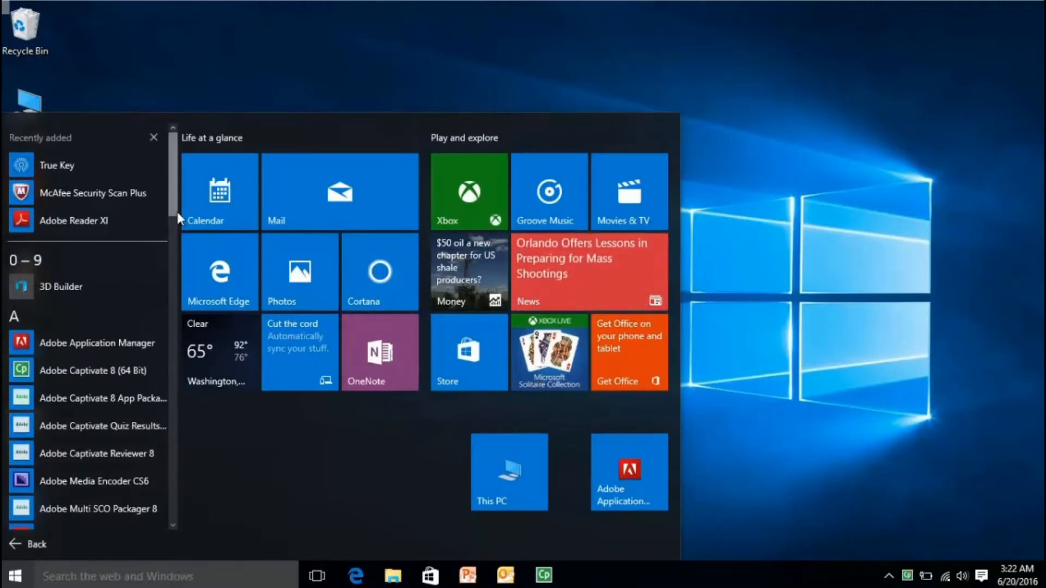
left_click_drag(174, 185, 174, 370)
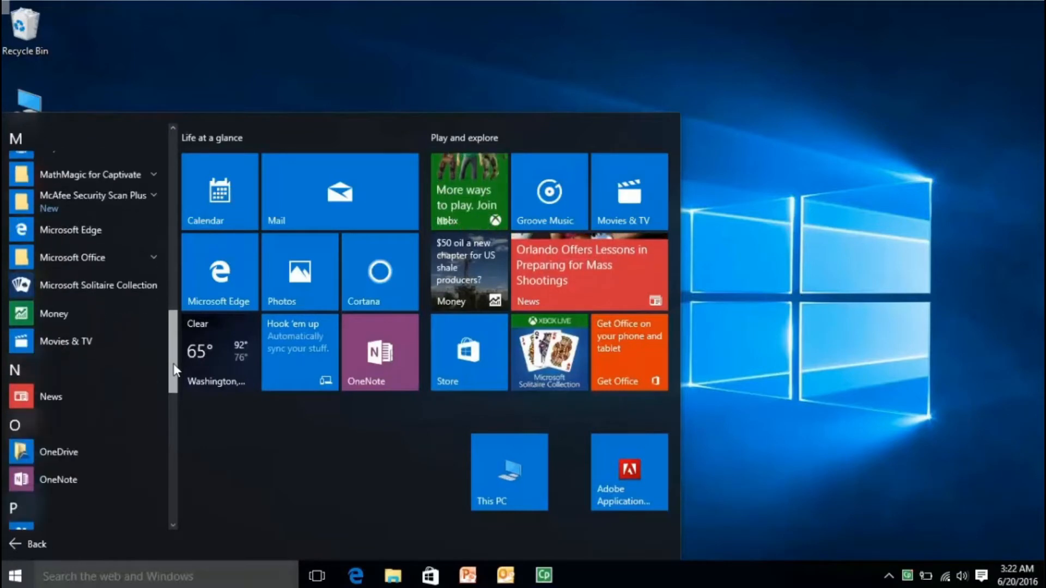
left_click(150, 258)
left_click_drag(171, 303, 173, 326)
left_click(115, 362)
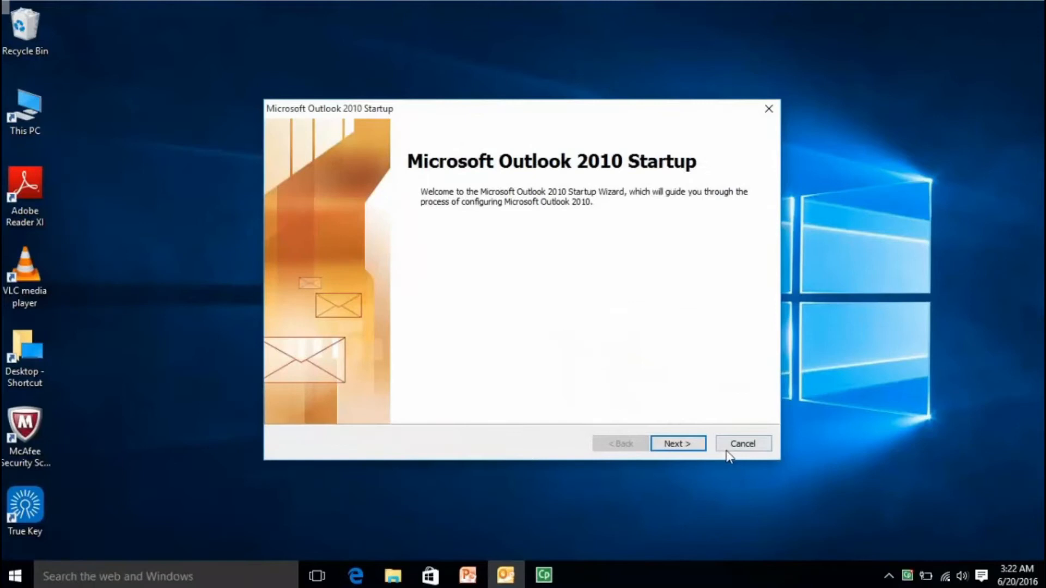
Go past the Outlook startup welcome page, choosing Yes to configure an e-mail account.
left_click(690, 446)
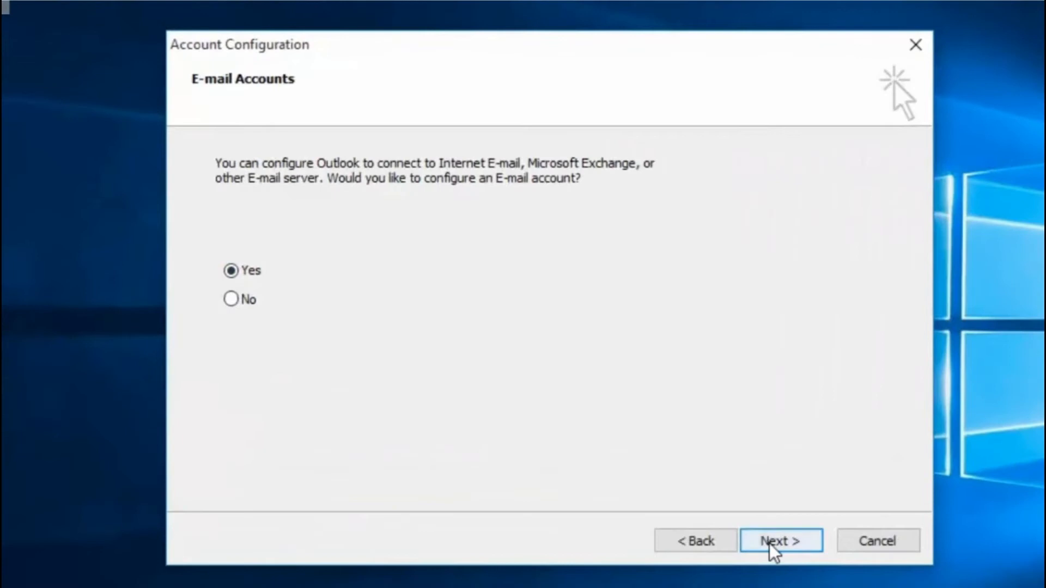
left_click(671, 444)
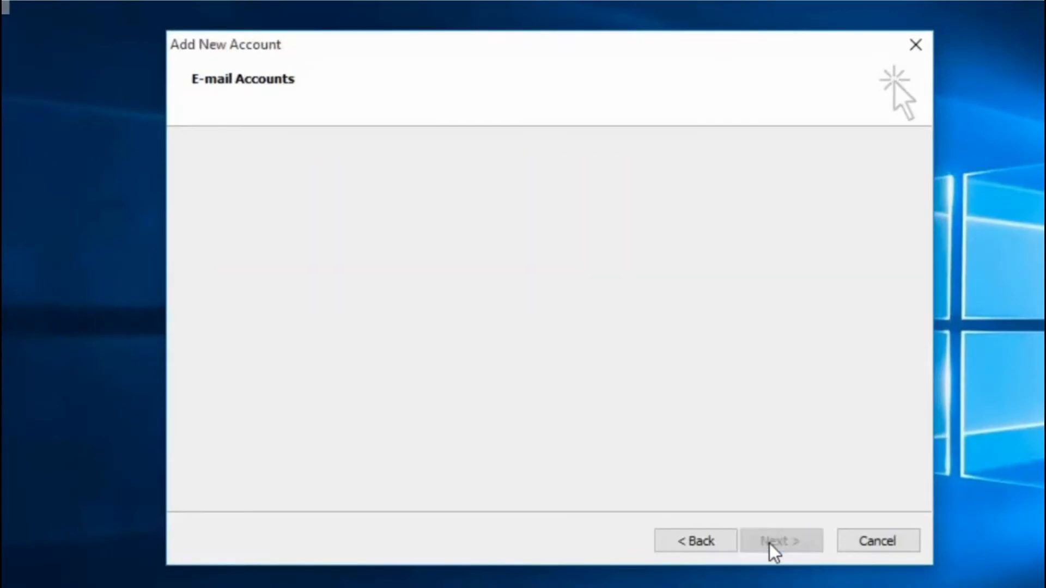
Enter the name RKCL and the Gmail address in the Auto Account Setup form.
left_click(525, 210)
type("RKCL")
key("Tab")
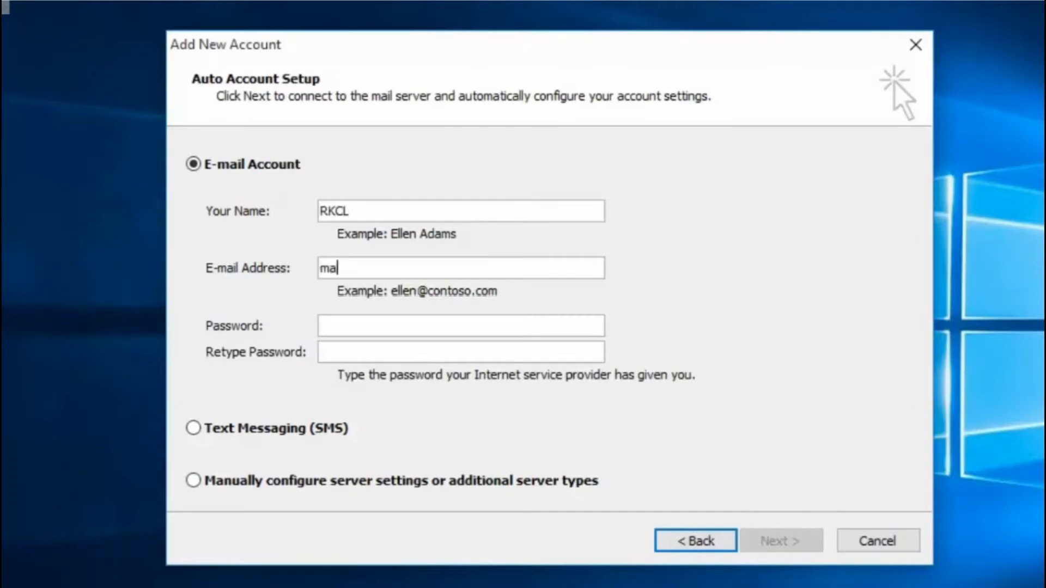
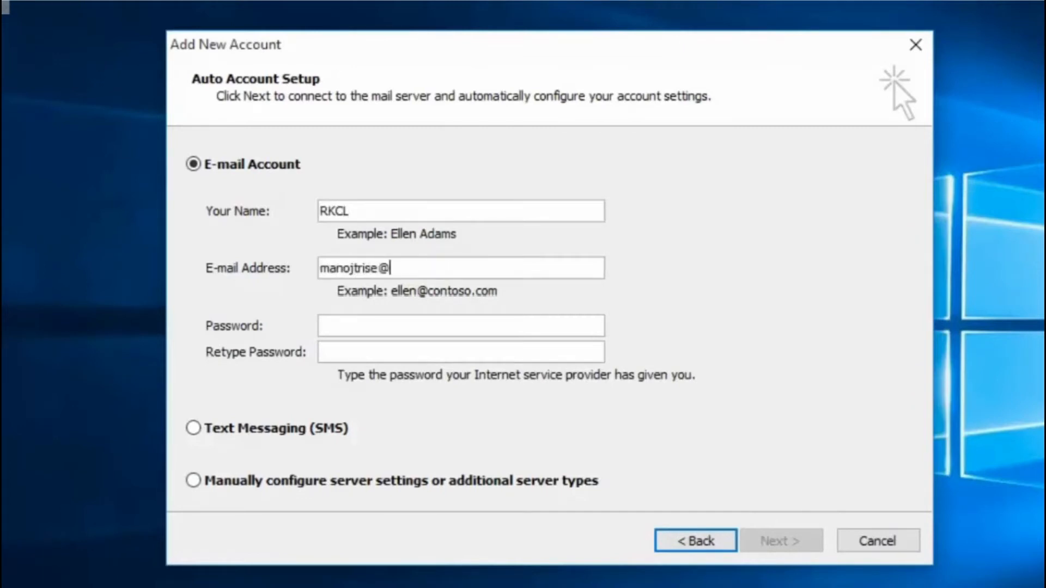
key("Tab")
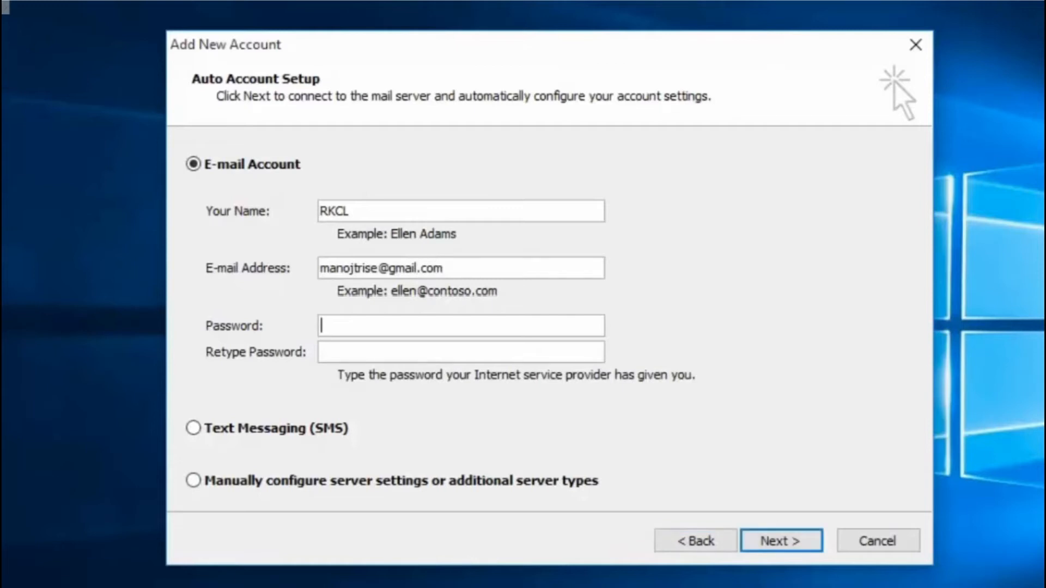
Correct the name, enter and retype the account password, and submit for automatic setup.
left_click(525, 211)
type("b")
key("BackSpace")
key("Tab")
key("Tab")
type("****")
key("BackSpace")
type("*******")
key("Tab")
type("*********")
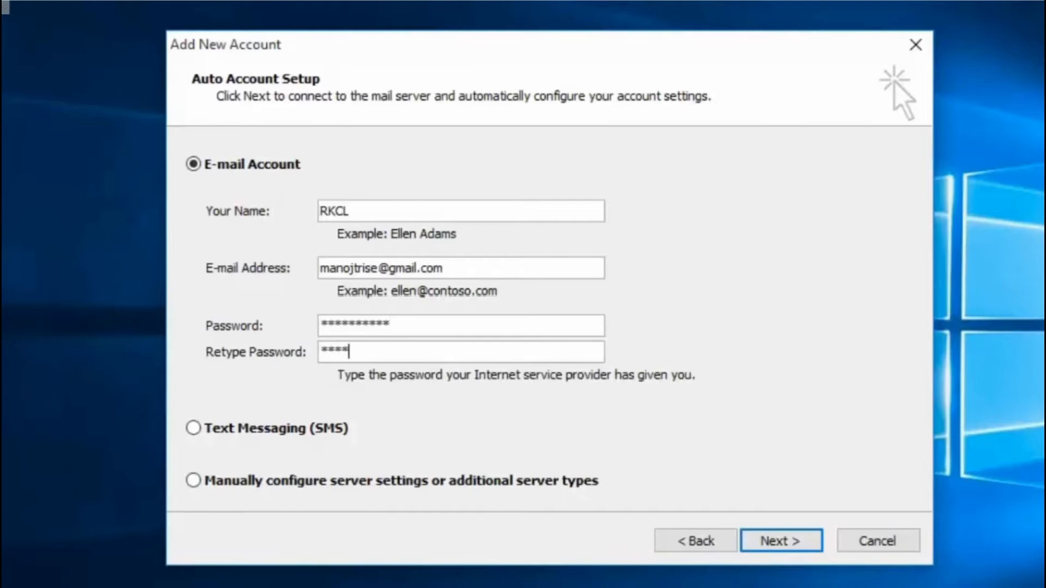
type("*")
left_click(760, 540)
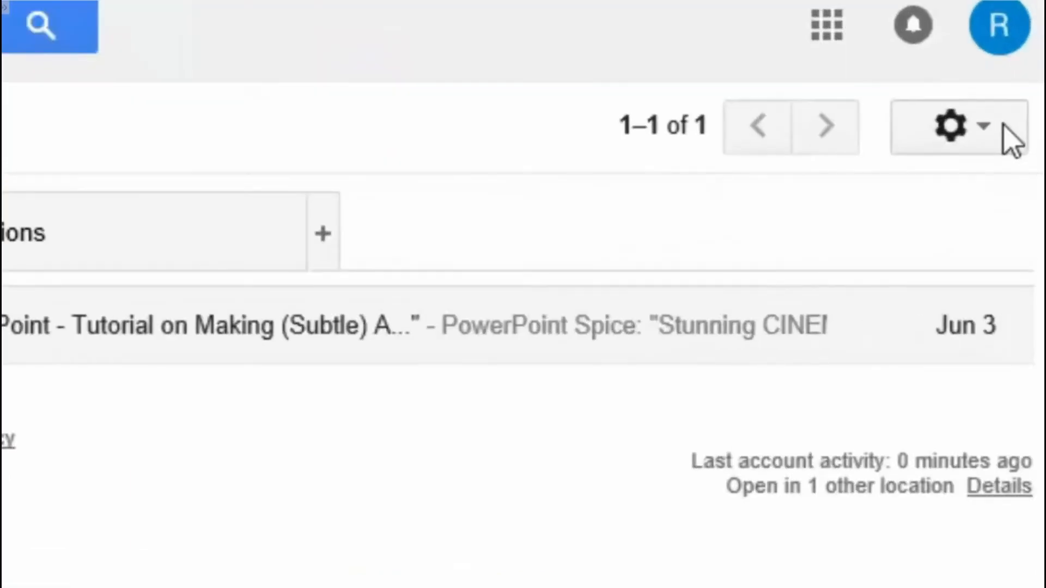
Save Gmail's Forwarding and POP/IMAP settings with POP and IMAP enabled, then minimise Edge.
left_click(1019, 132)
left_click(867, 504)
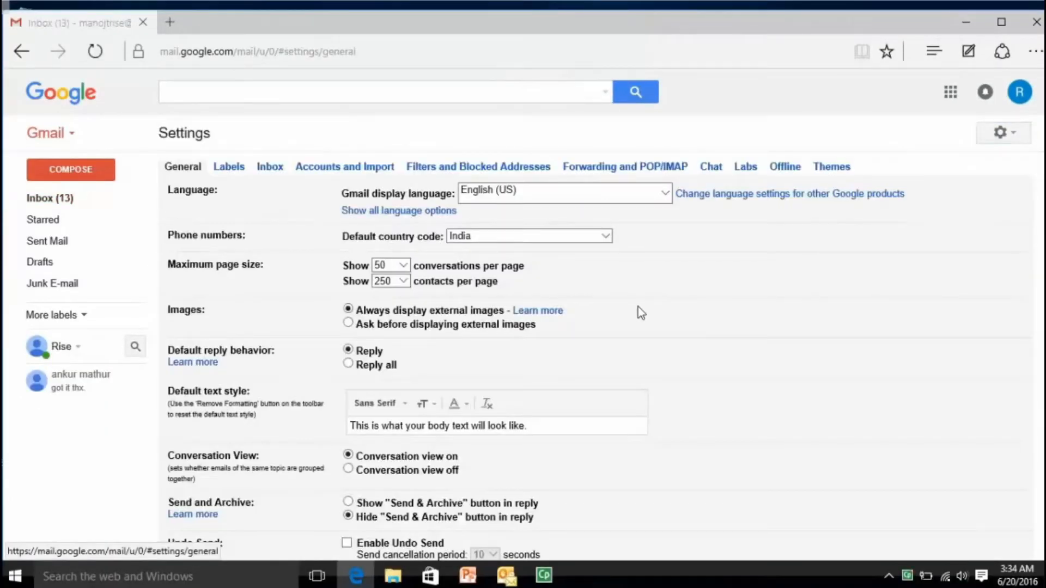
left_click(626, 167)
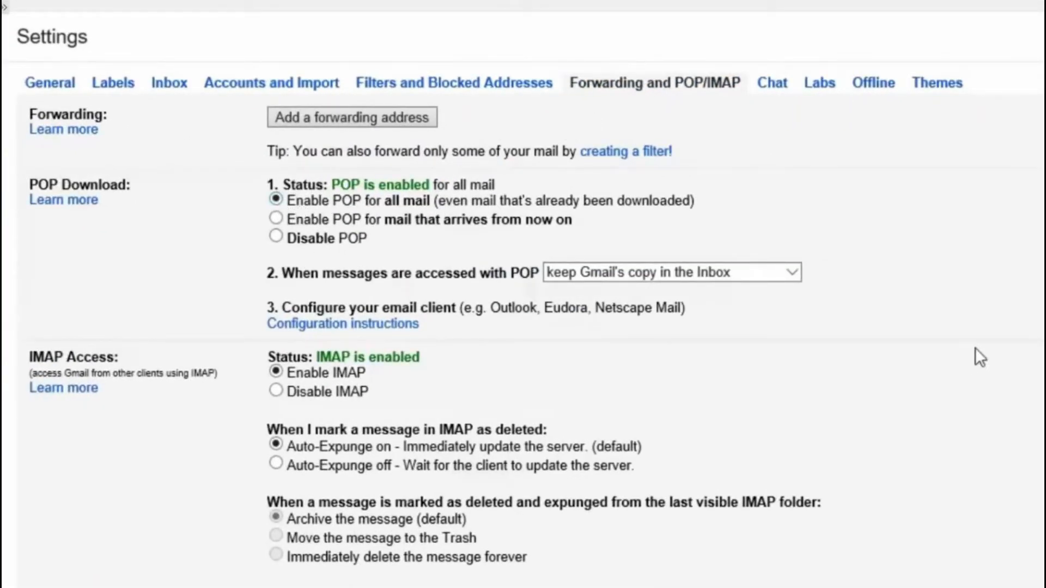
scroll(523, 327, "down", 5)
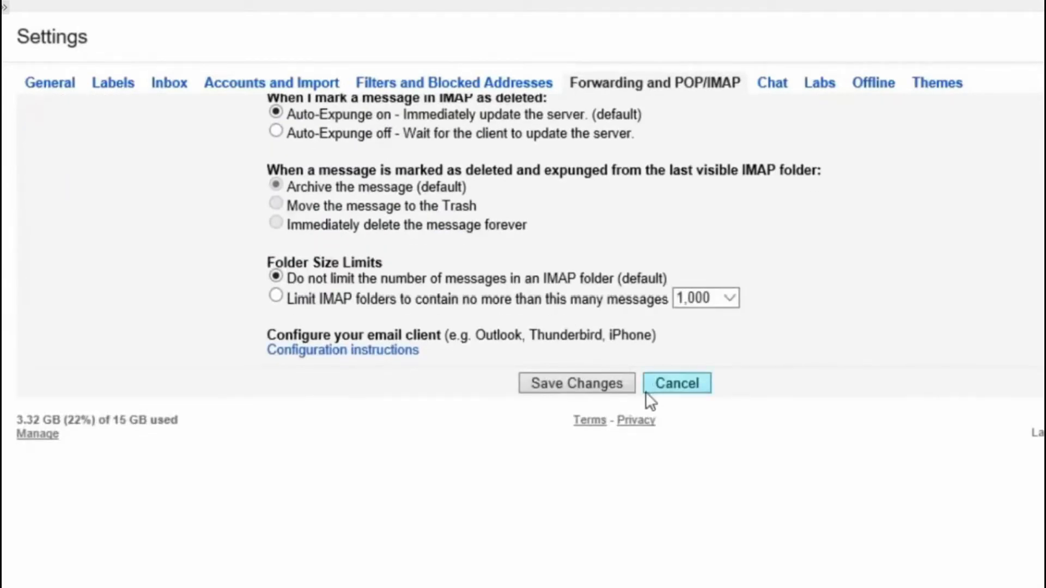
left_click(556, 383)
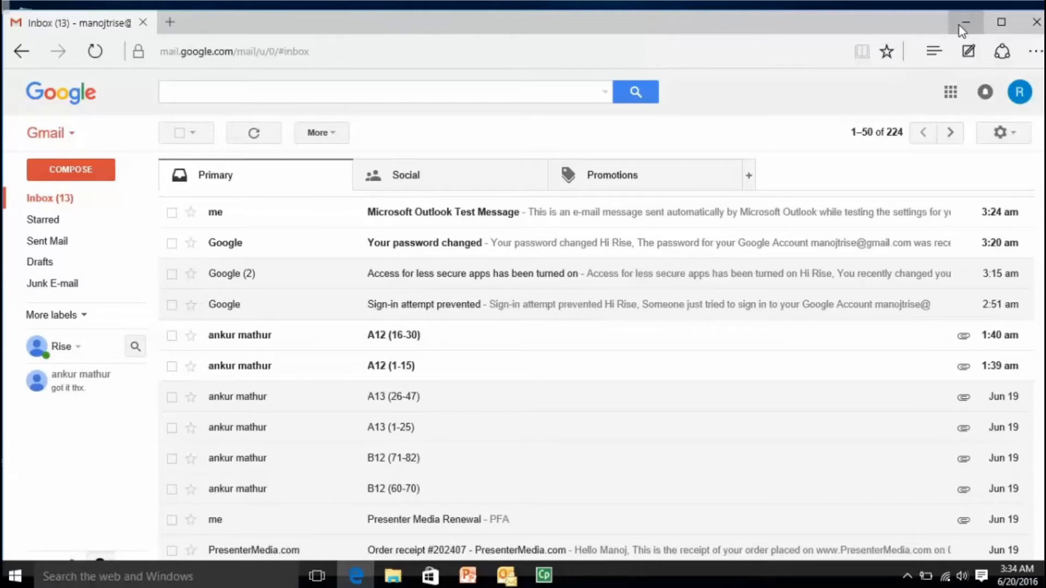
left_click(962, 27)
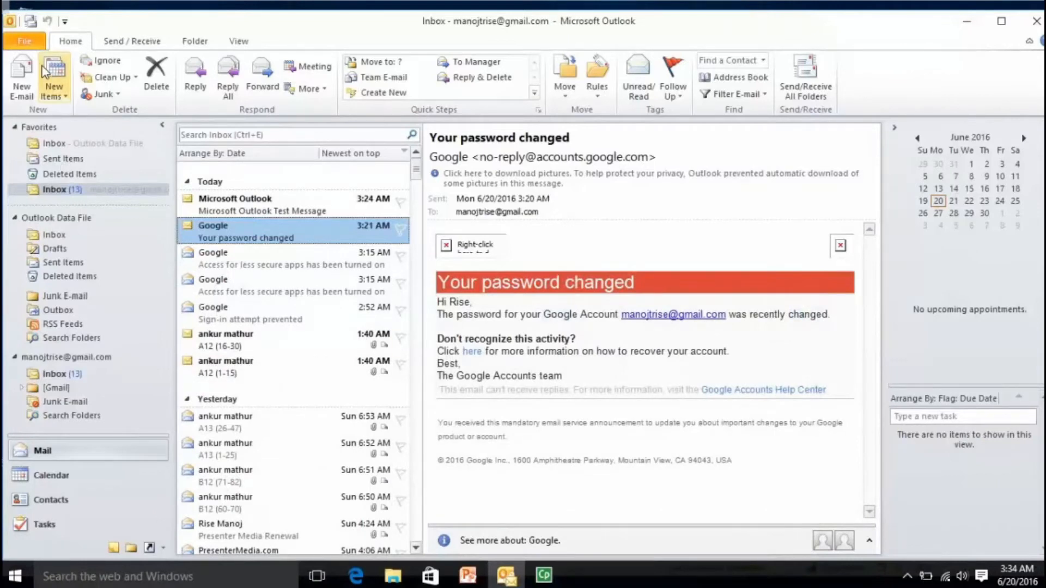
Add a new account via File > Add Account with manual setup as an Internet E-mail service.
left_click(27, 41)
left_click(213, 135)
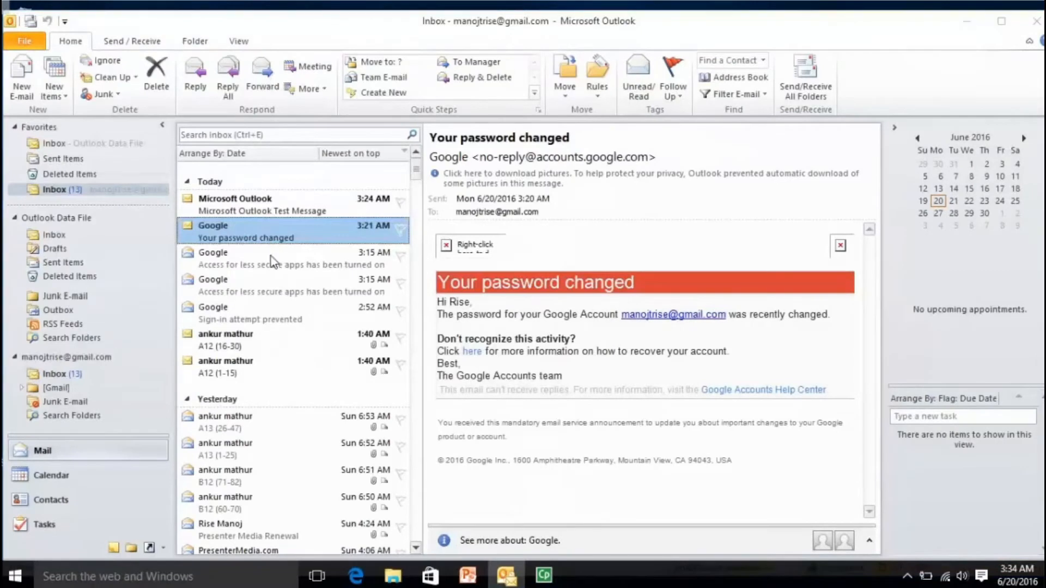
left_click(133, 326)
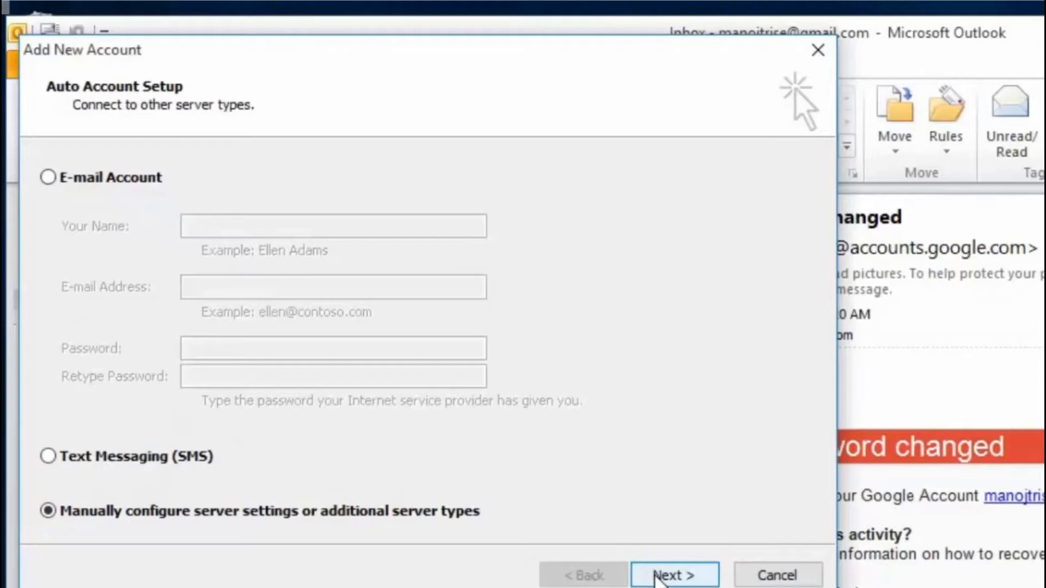
left_click(656, 578)
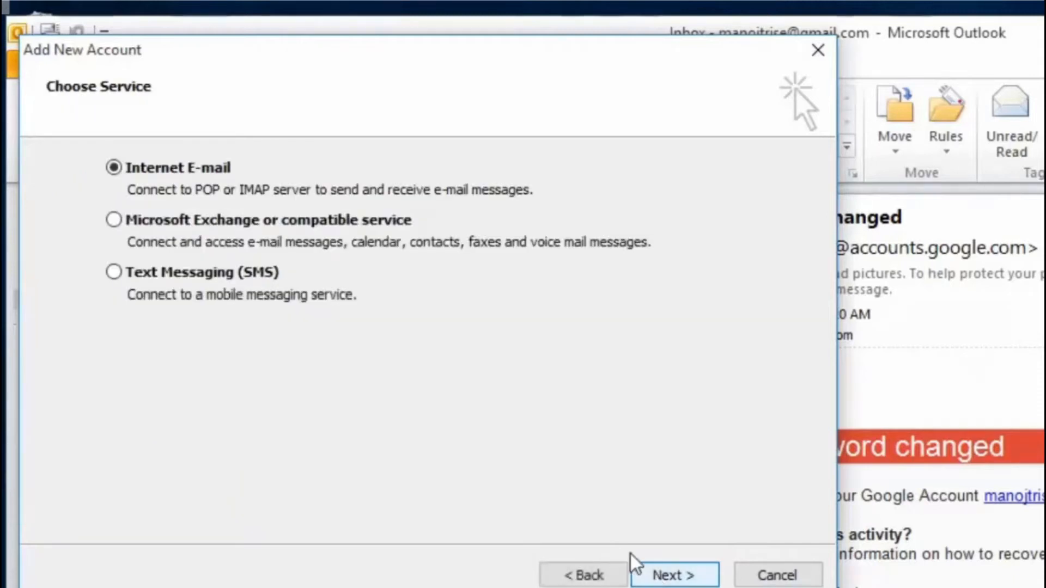
left_click(657, 576)
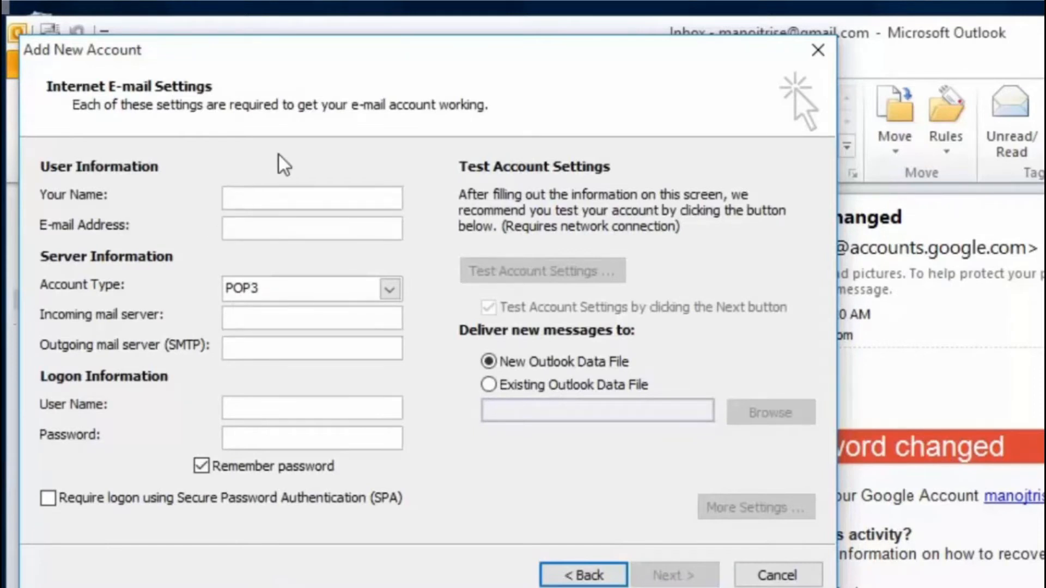
Enter the name RKCL and the Gmail address, keeping POP3 as the account type.
type("RKCL")
key("Tab")
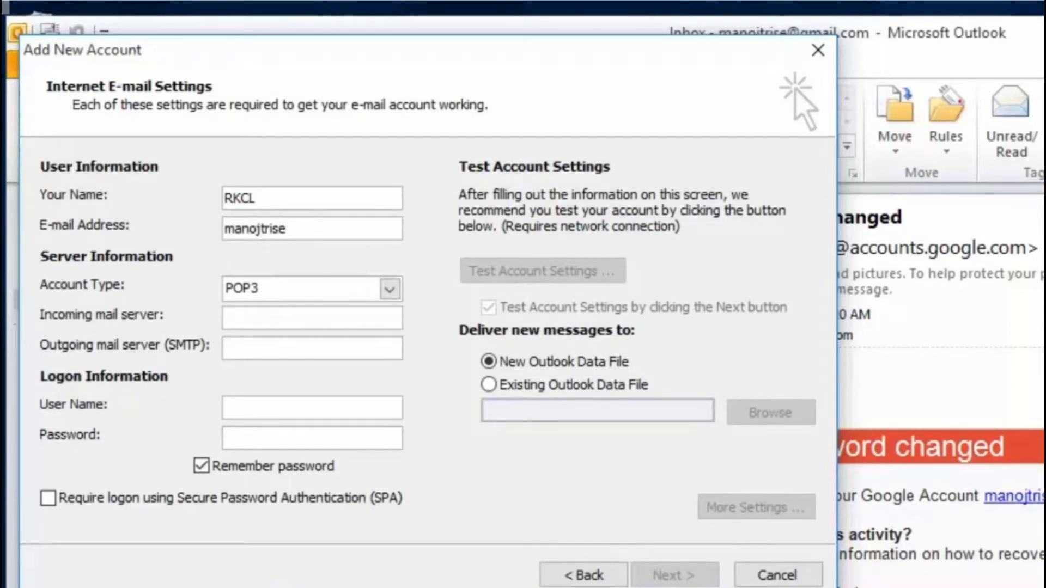
key("Tab")
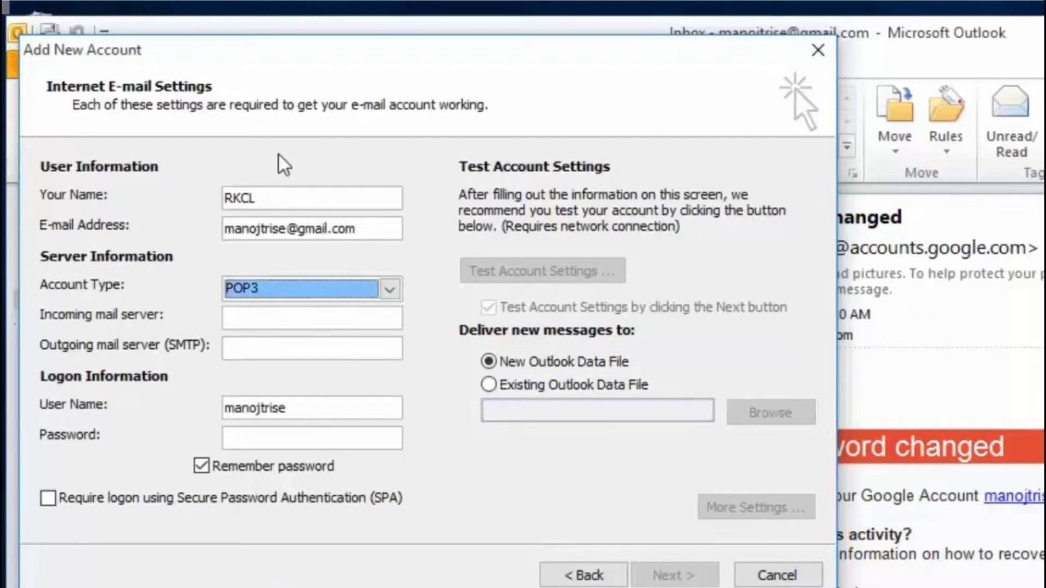
key("Tab")
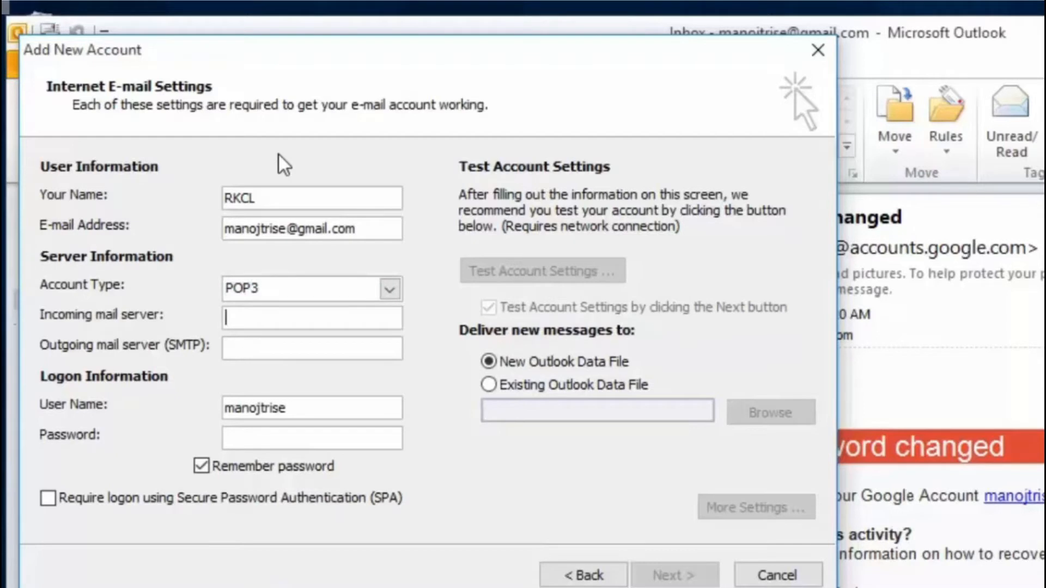
Set servers pop.gmail.com and smtp.gmail.com, the full user name and password, then open More Settings.
type("pop.gmail.com")
key("Tab")
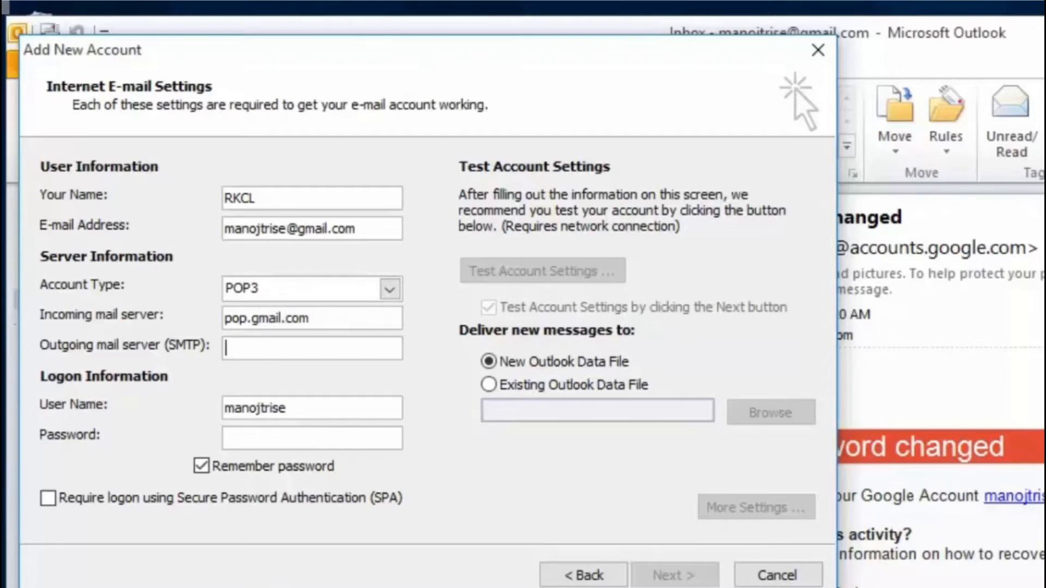
type("smtp.gmail.com")
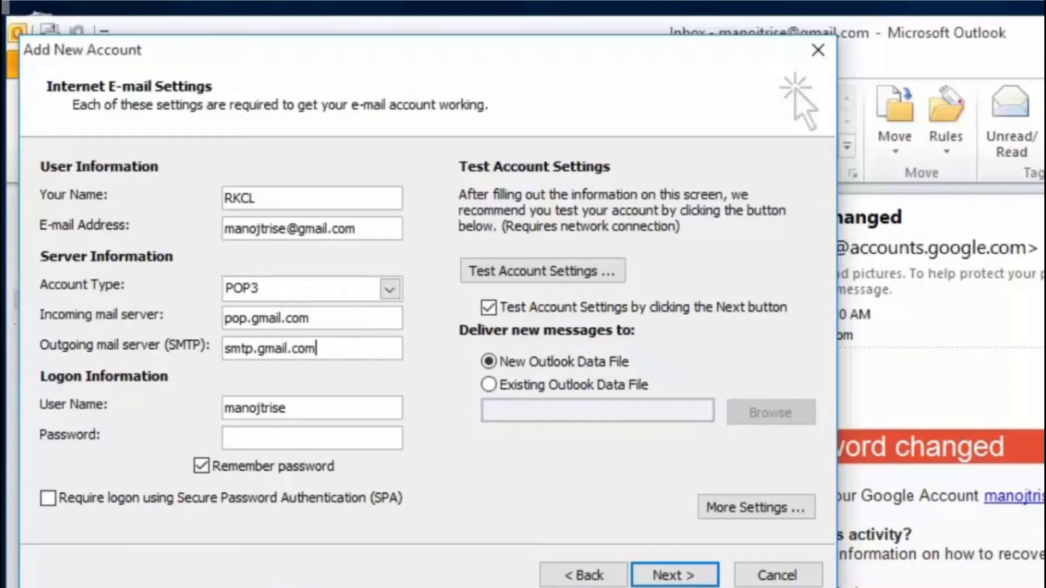
key("Tab")
key("End")
type("@gmail.")
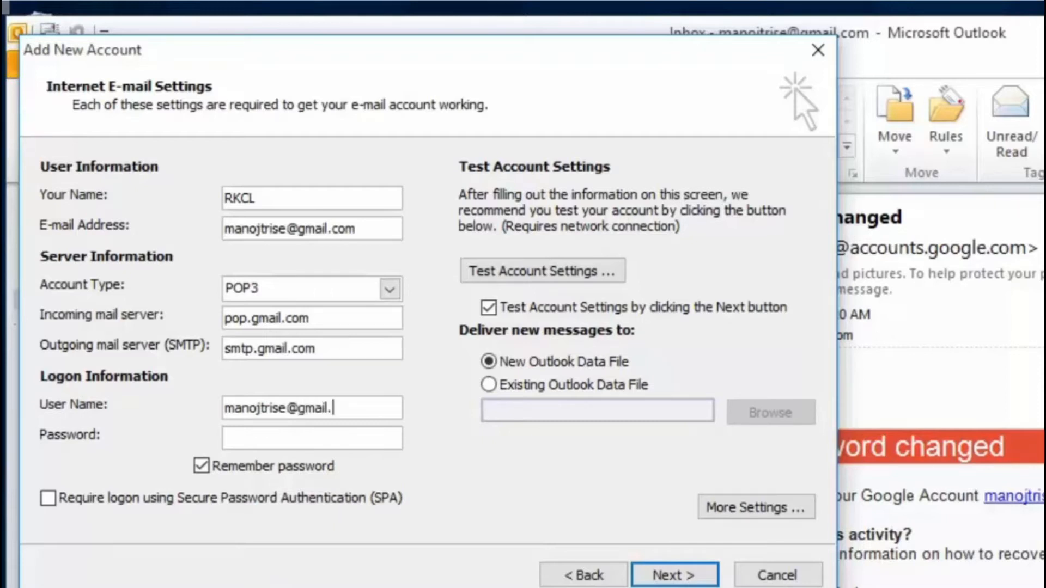
type("com")
key("Tab")
type("**********")
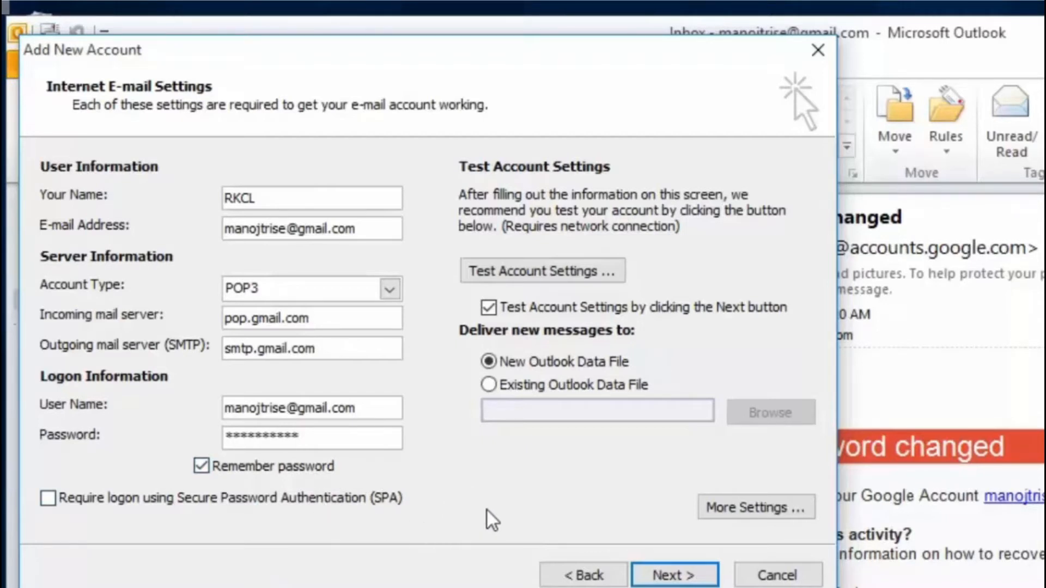
left_click(751, 511)
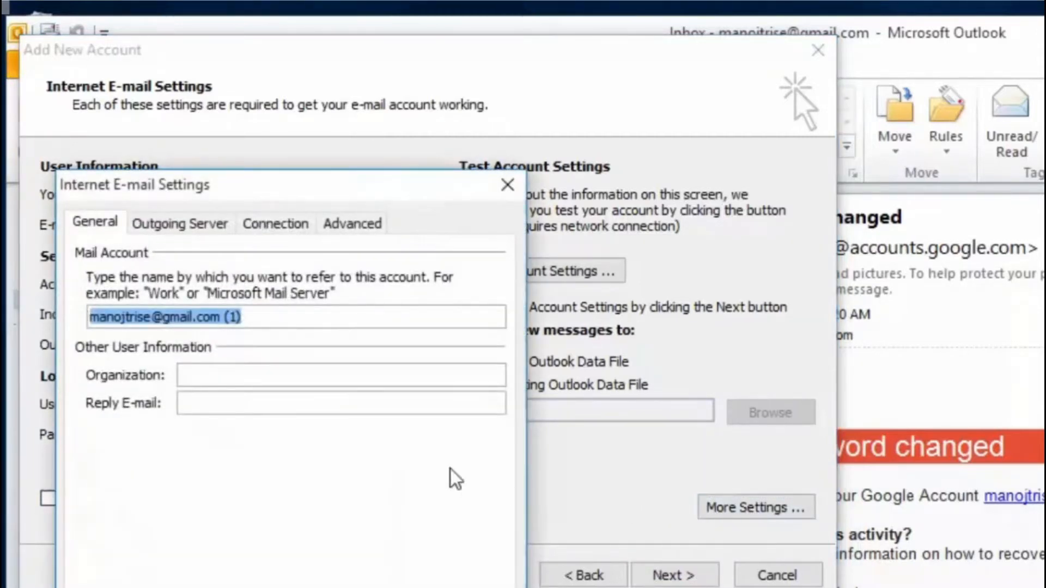
Tick 'My outgoing server (SMTP) requires authentication' on the Outgoing Server tab, then view the Advanced port settings.
left_click(184, 230)
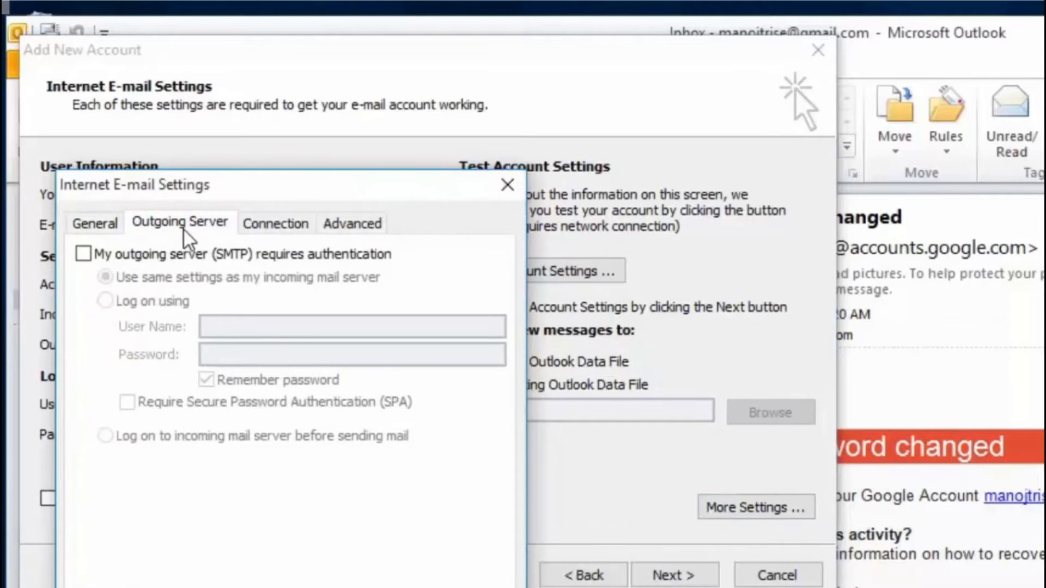
left_click(173, 254)
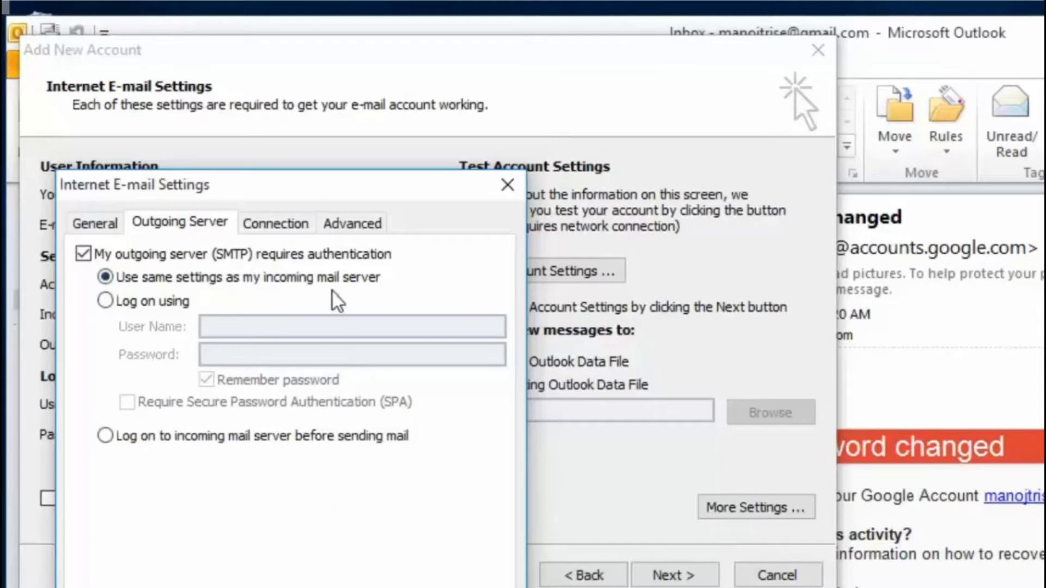
left_click(351, 224)
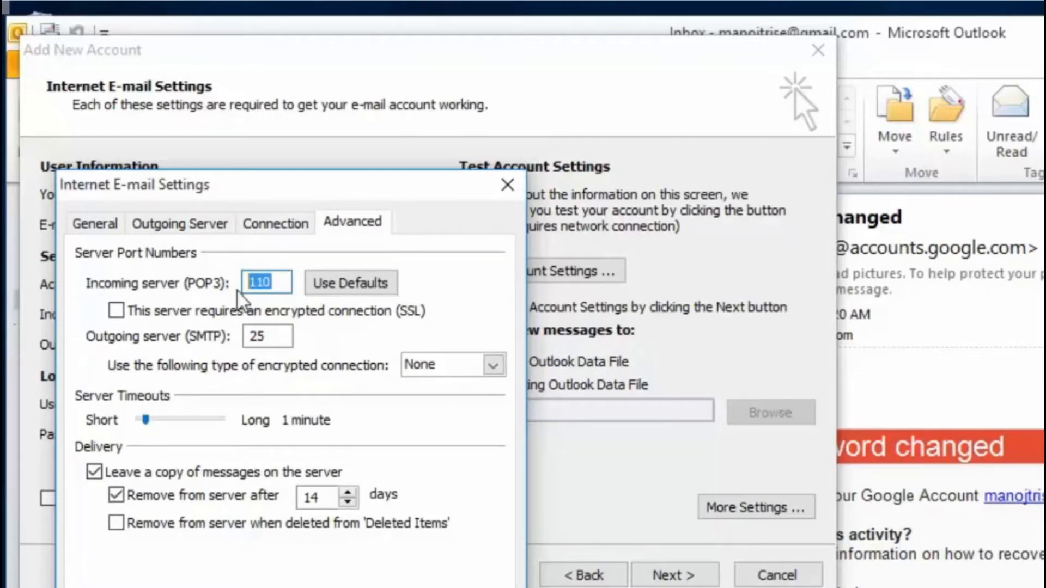
Set POP3 port 995 with SSL and SMTP port 587 with TLS, then confirm with OK.
type("995")
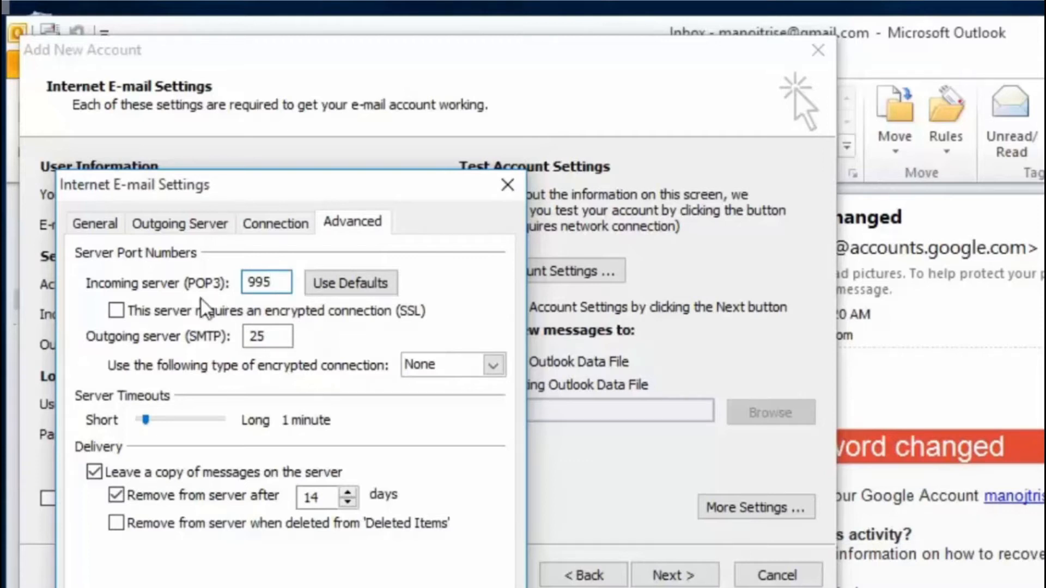
left_click_drag(273, 334, 239, 336)
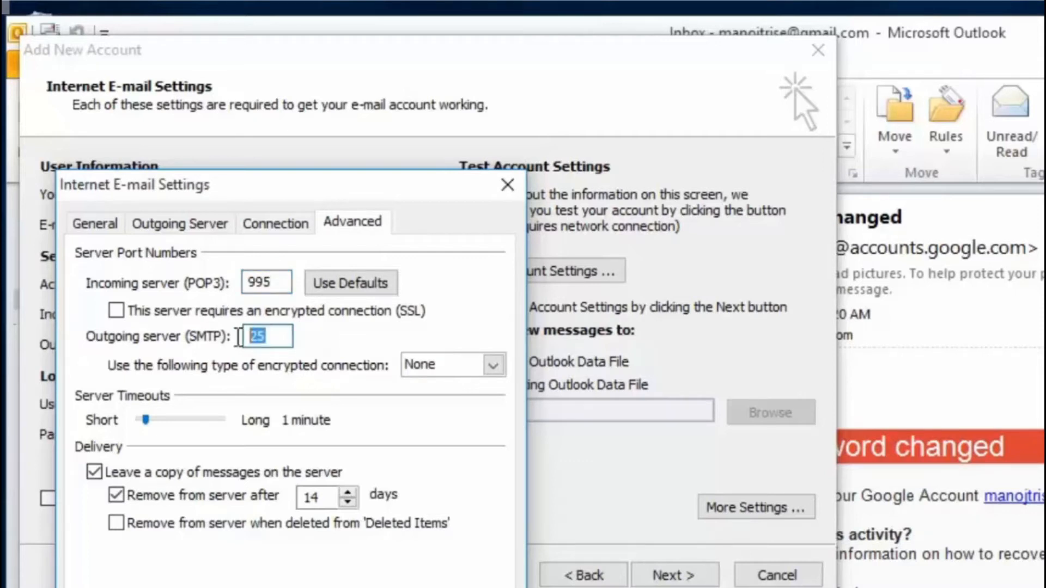
type("587")
left_click(122, 315)
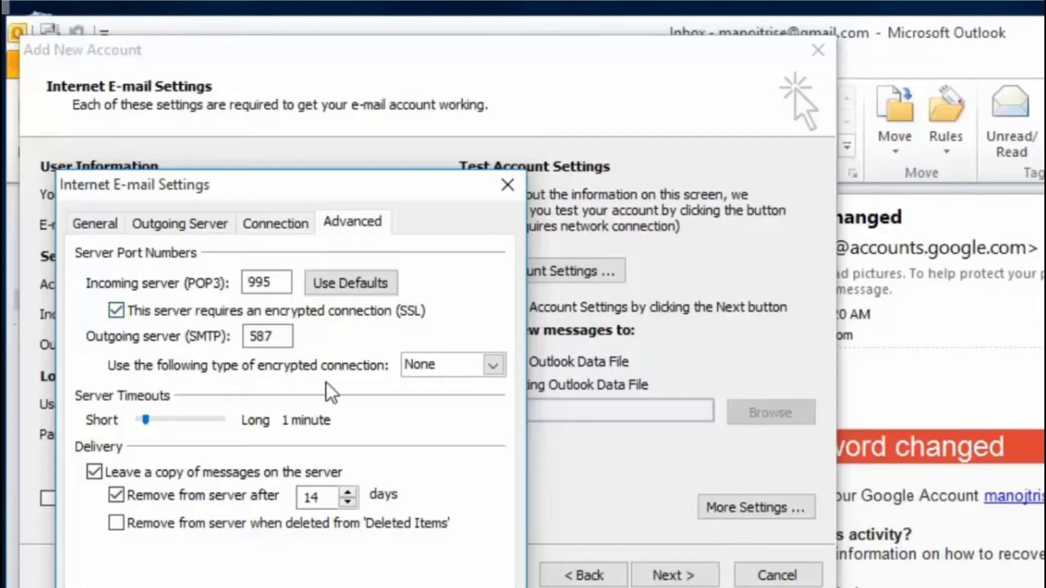
left_click(493, 373)
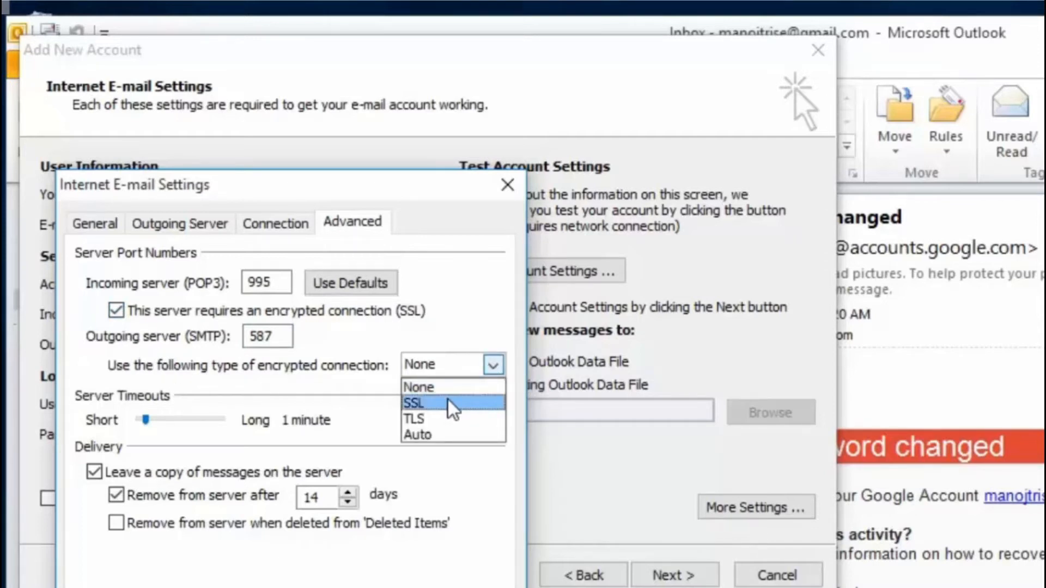
left_click(440, 418)
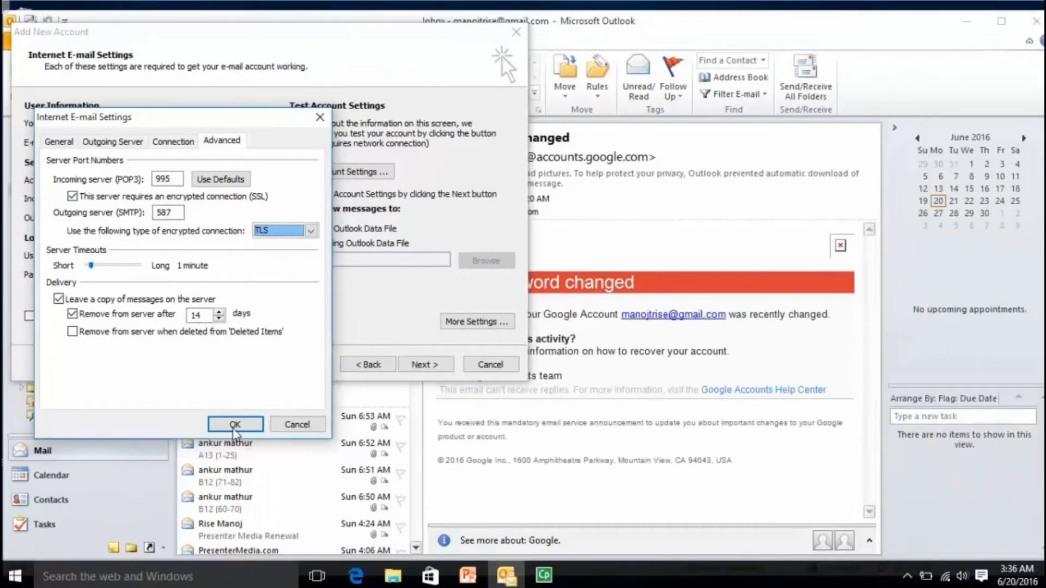
left_click(232, 431)
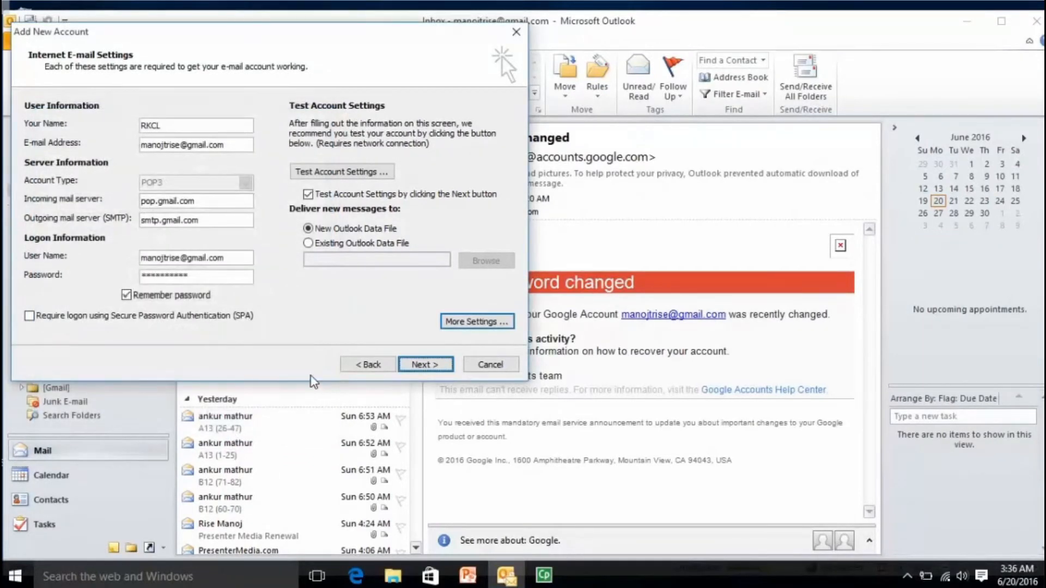
Run Test Account Settings and close the successful results to reach the Congratulations page.
left_click(434, 366)
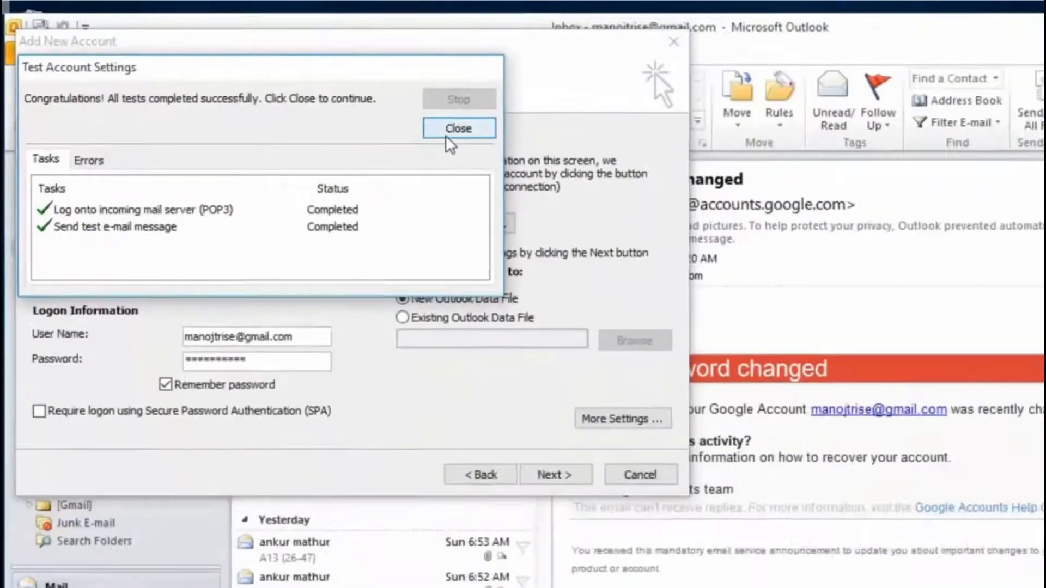
left_click(845, 234)
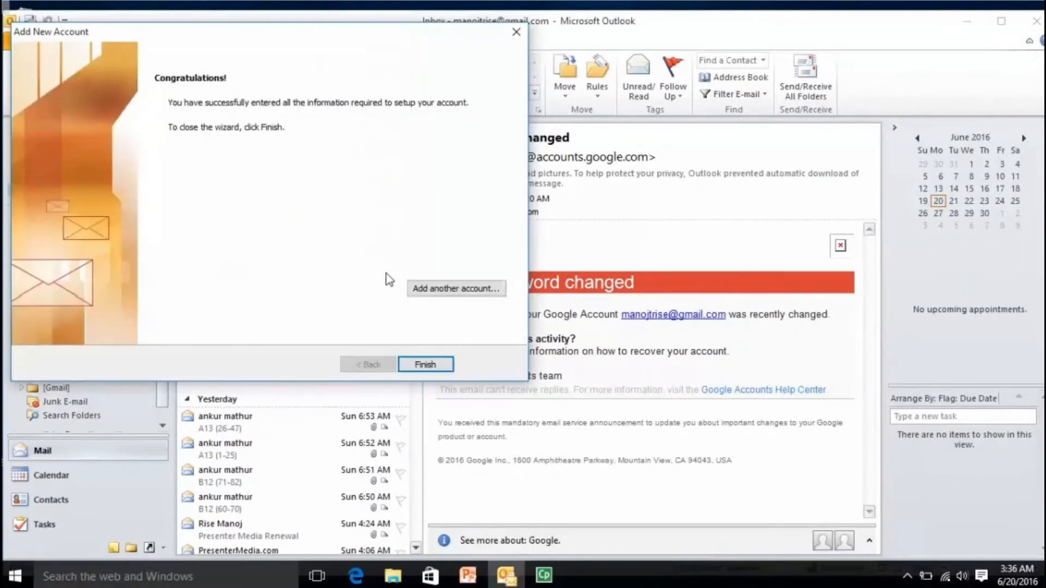
Finish the Add New Account wizard and return to the Inbox with the new POP3 Gmail account.
left_click(425, 365)
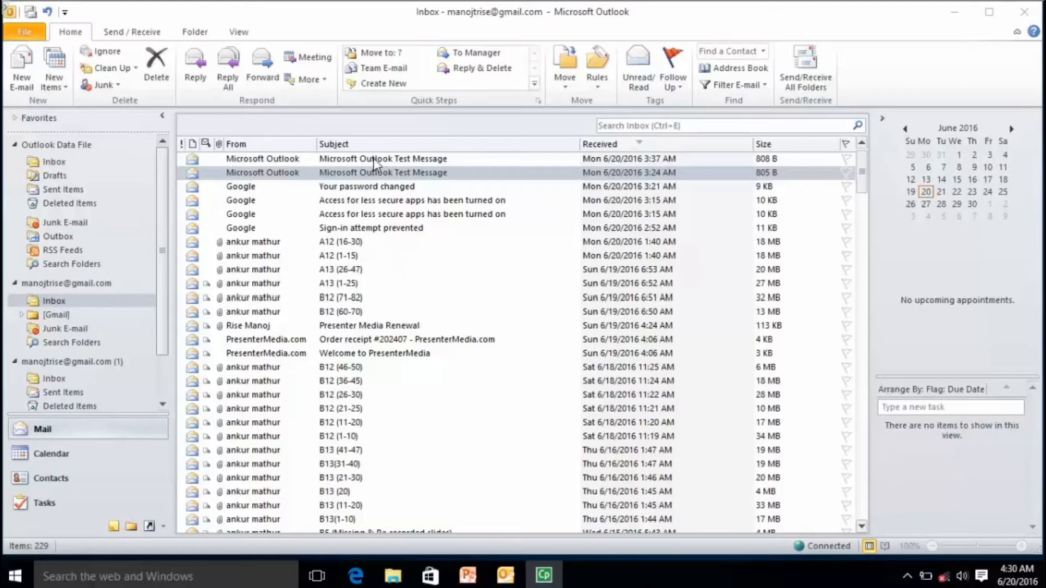
left_click(24, 74)
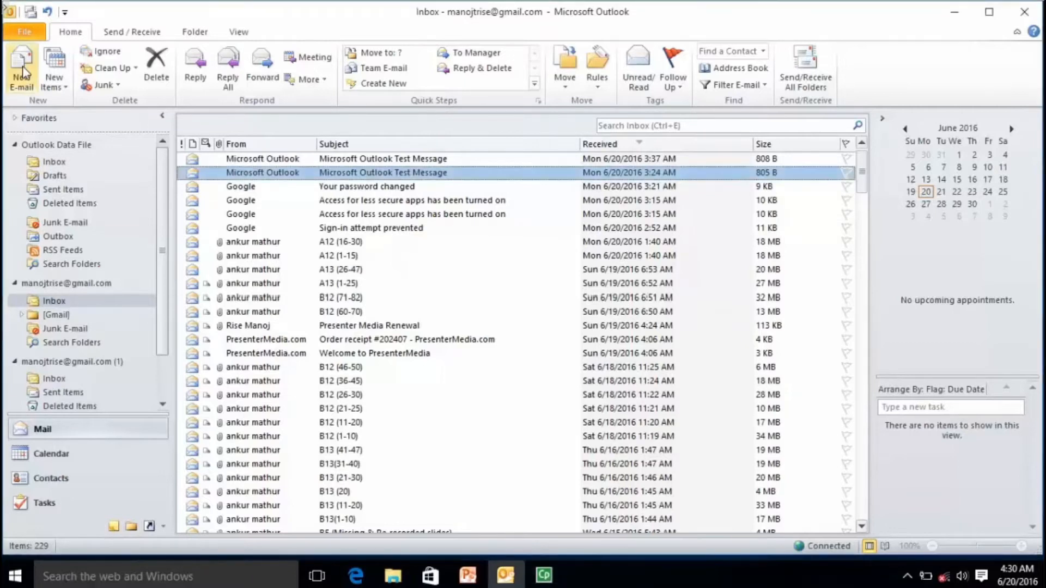
Start a new e-mail and enter the subject 'Demo Subject', correcting the typo.
left_click(24, 74)
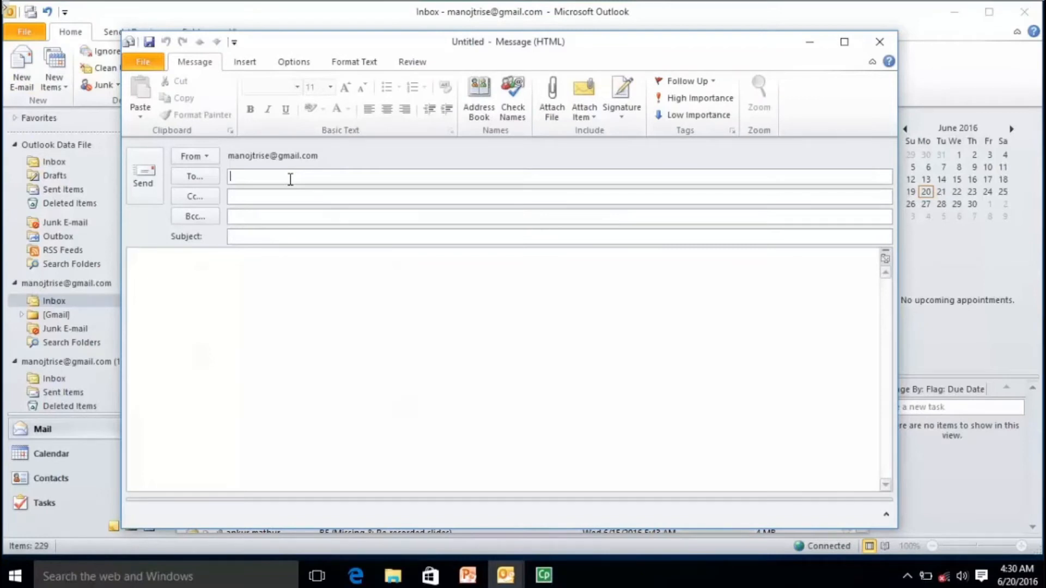
left_click(296, 235)
type("Demo Subject")
Step through the To, Cc and Bcc lines and return to the To line.
left_click(308, 179)
left_click(301, 195)
left_click(299, 218)
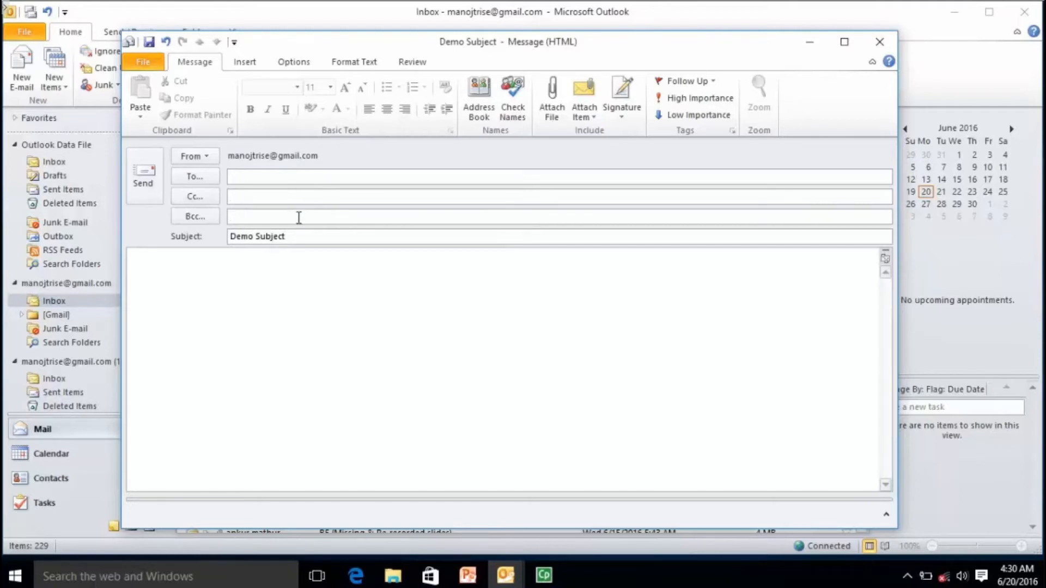
left_click(302, 177)
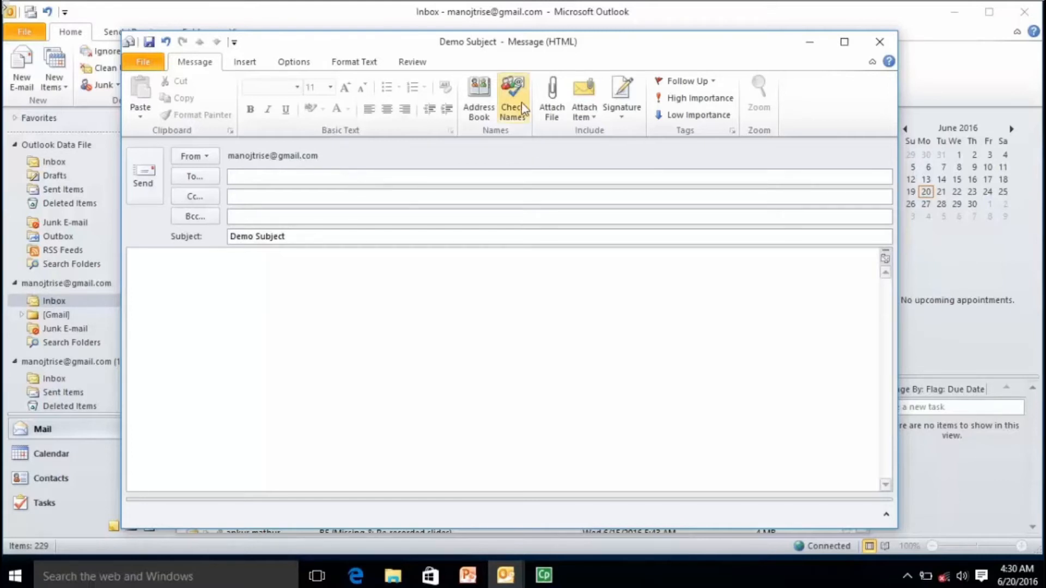
Add the Demo contact from the Address Book as recipient and send the message.
left_click(479, 112)
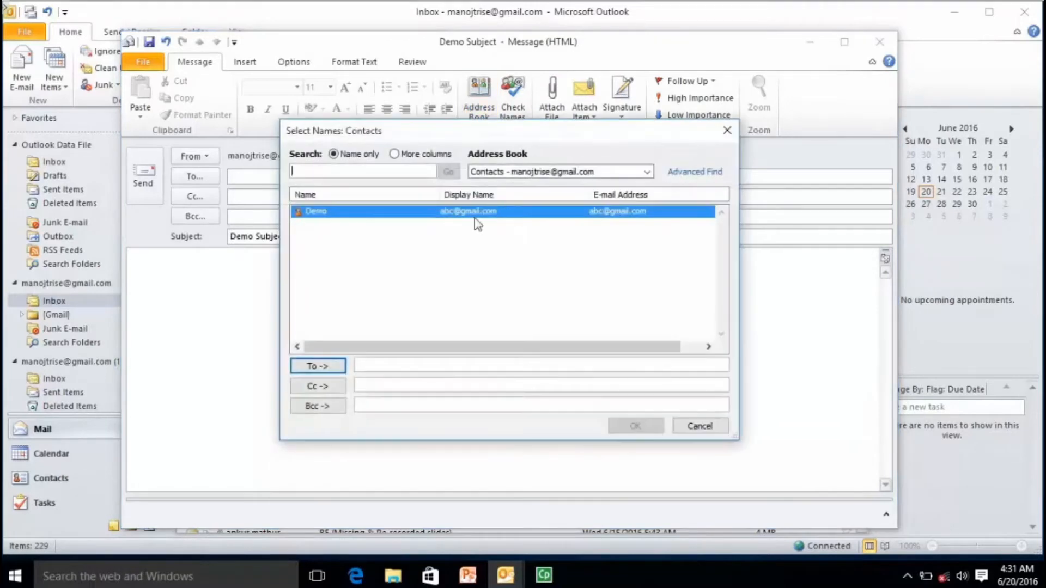
double_click(321, 213)
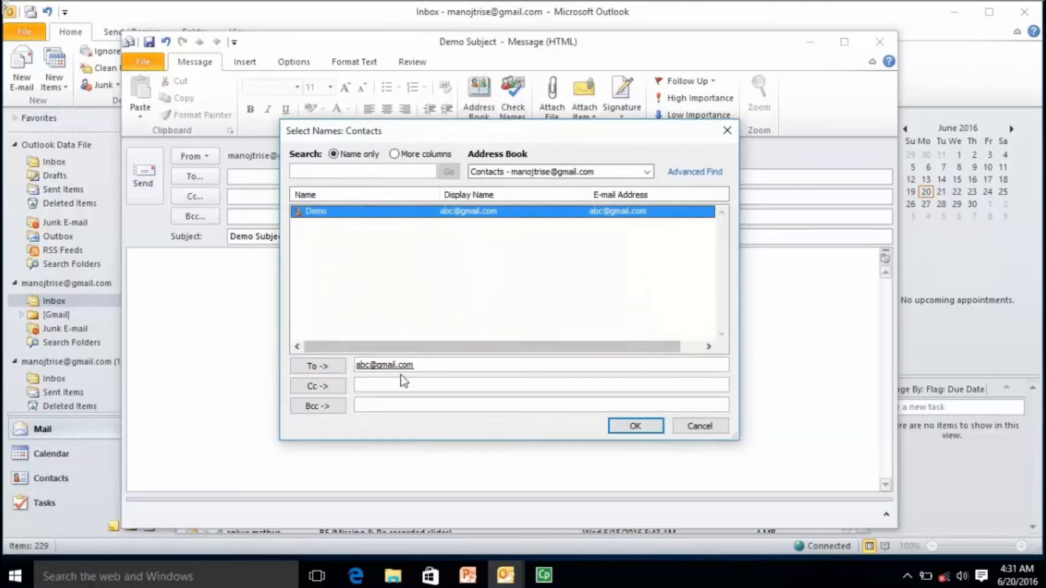
left_click(635, 426)
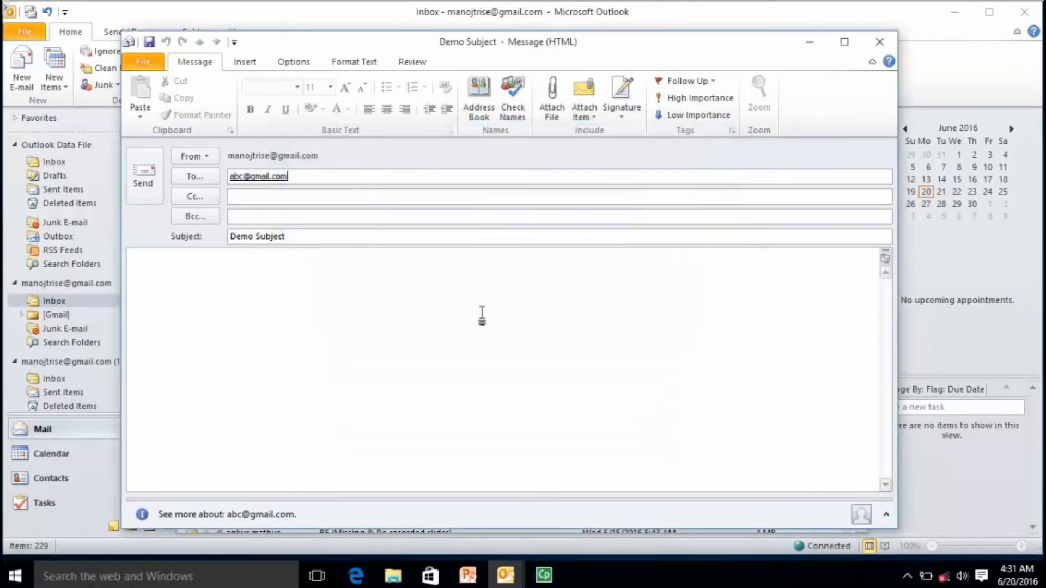
left_click(338, 198)
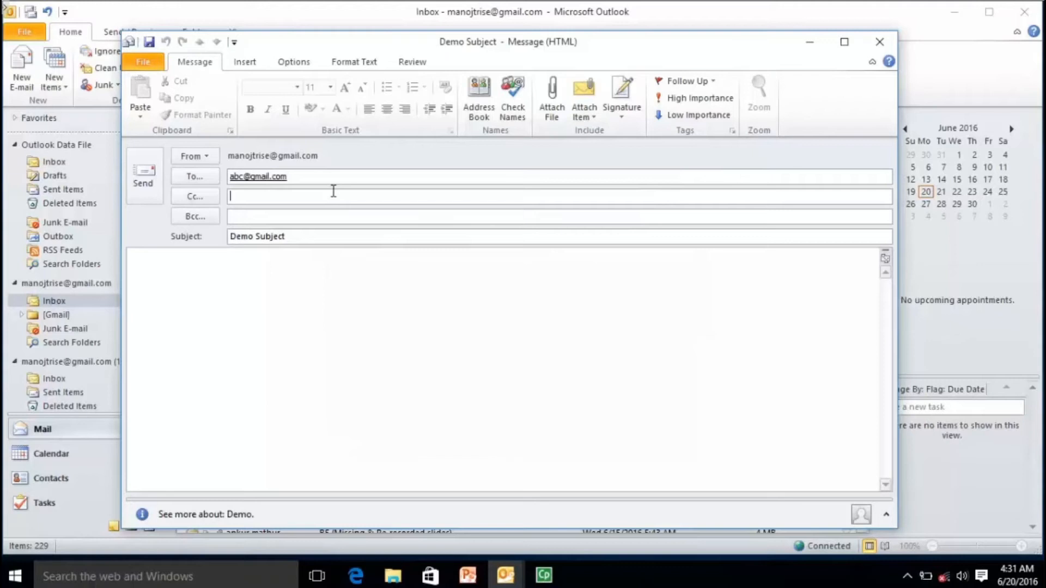
left_click(337, 217)
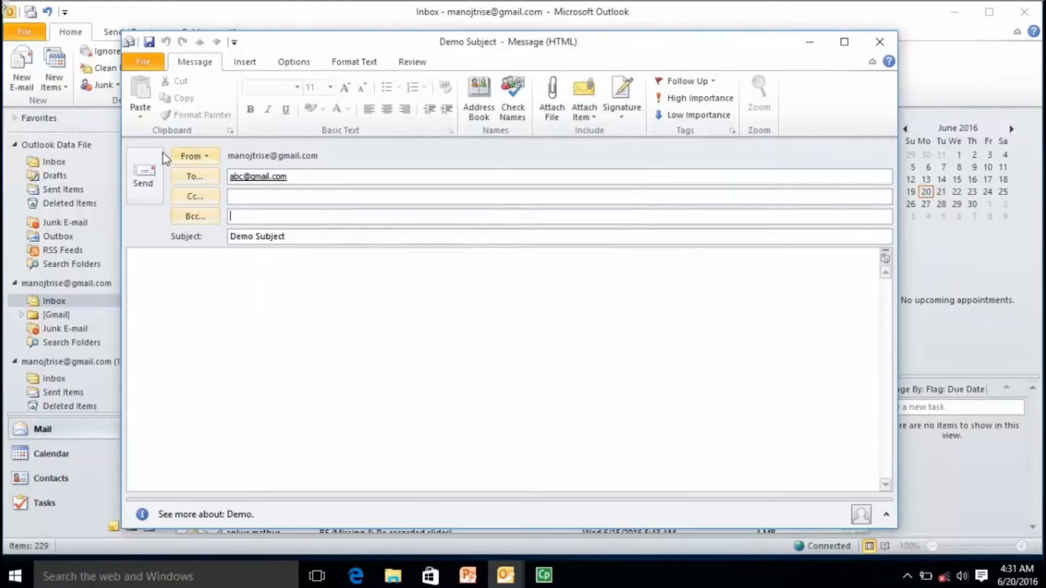
left_click(141, 187)
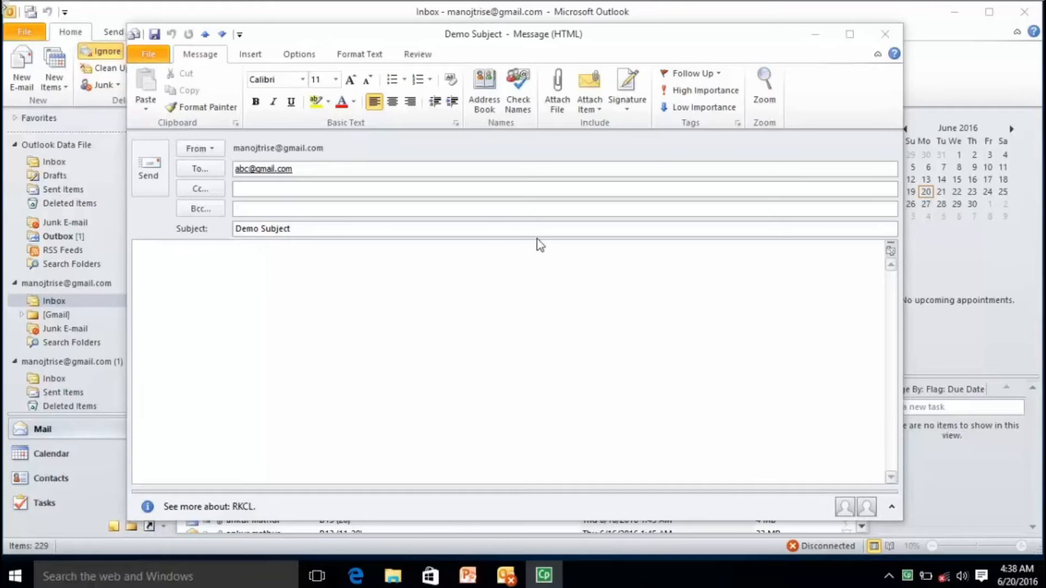
Open and dismiss the Attach Item list, then close the Demo Subject message window.
left_click(559, 121)
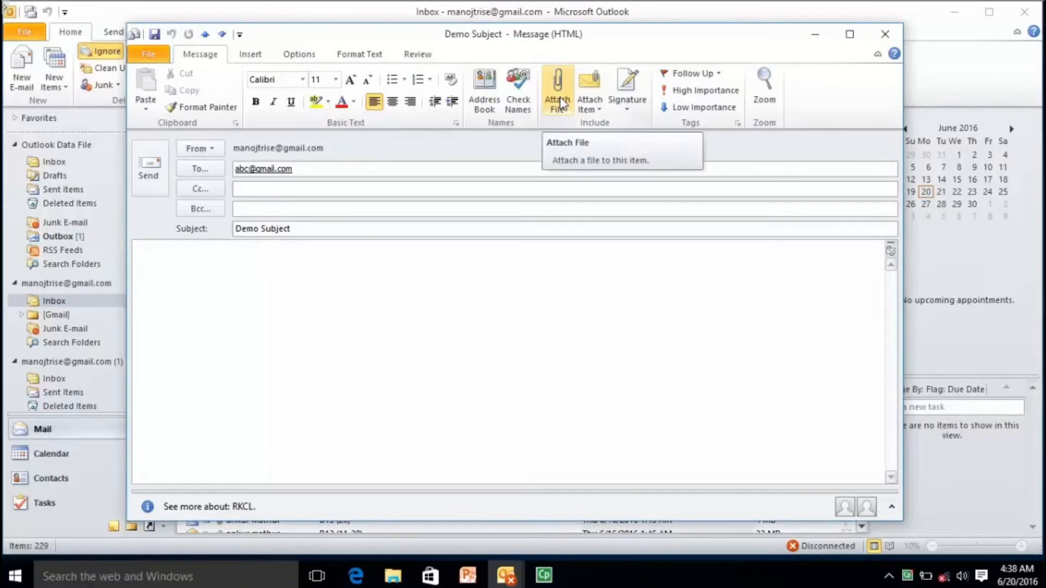
left_click(591, 98)
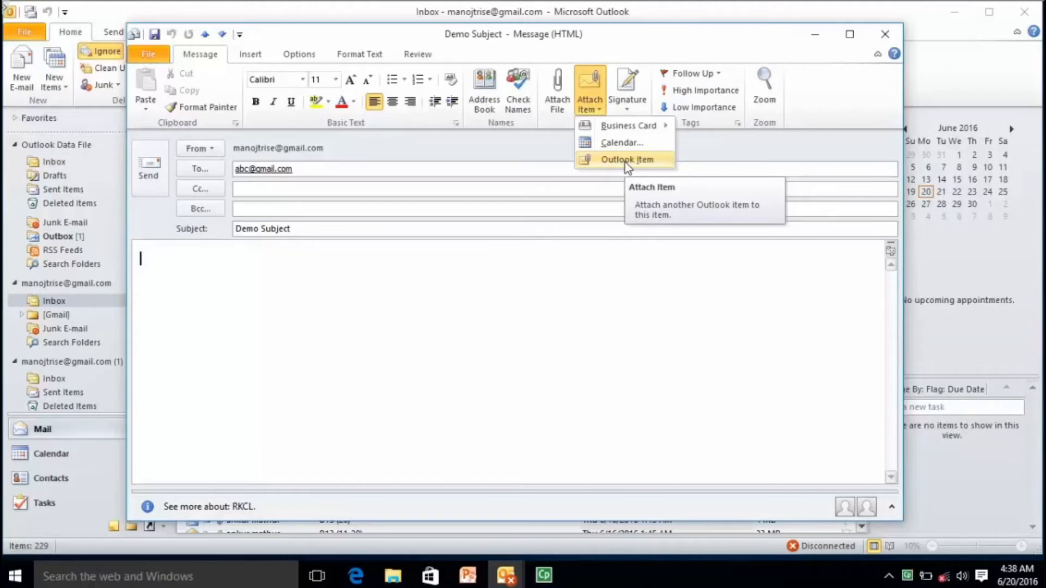
left_click(592, 262)
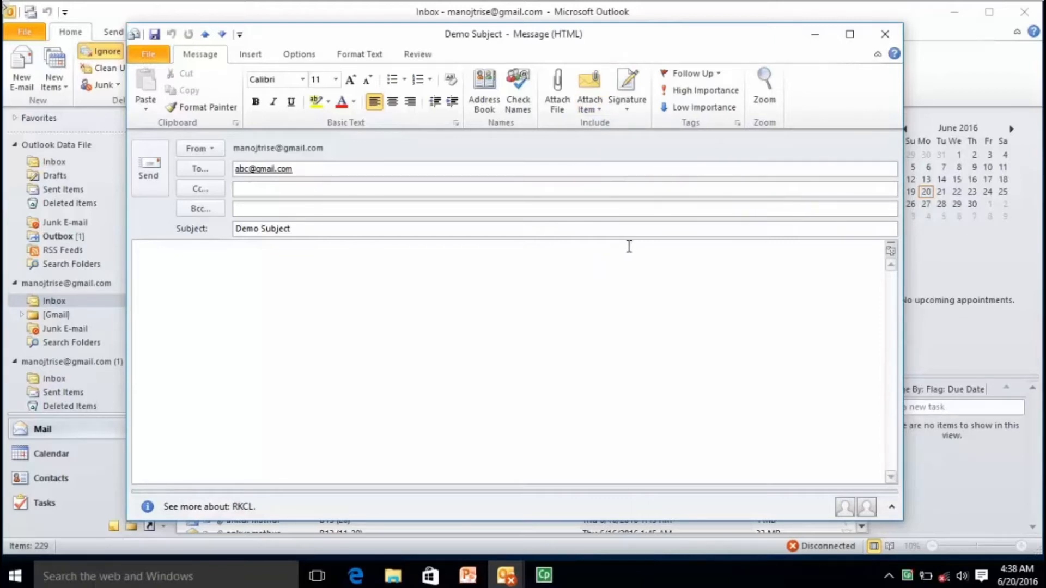
left_click(885, 37)
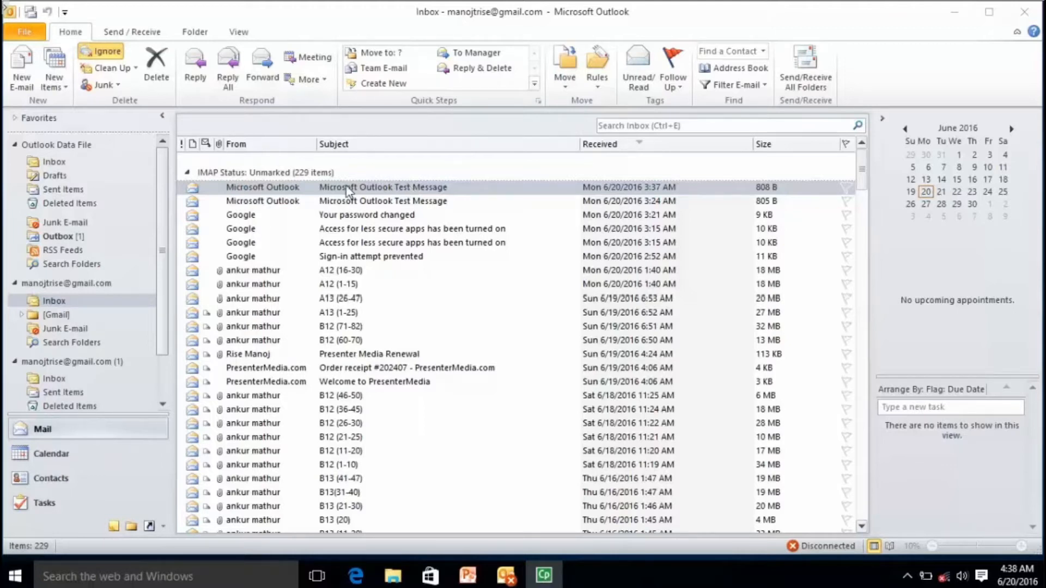
Open another untitled message, then reposition, minimize and restore its window.
left_click(21, 72)
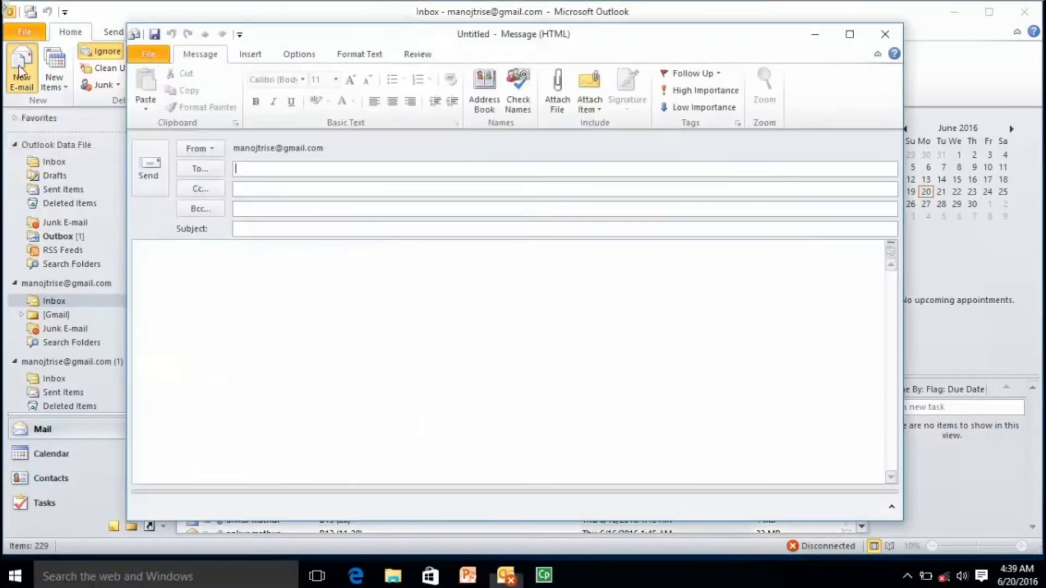
left_click_drag(539, 37, 477, 43)
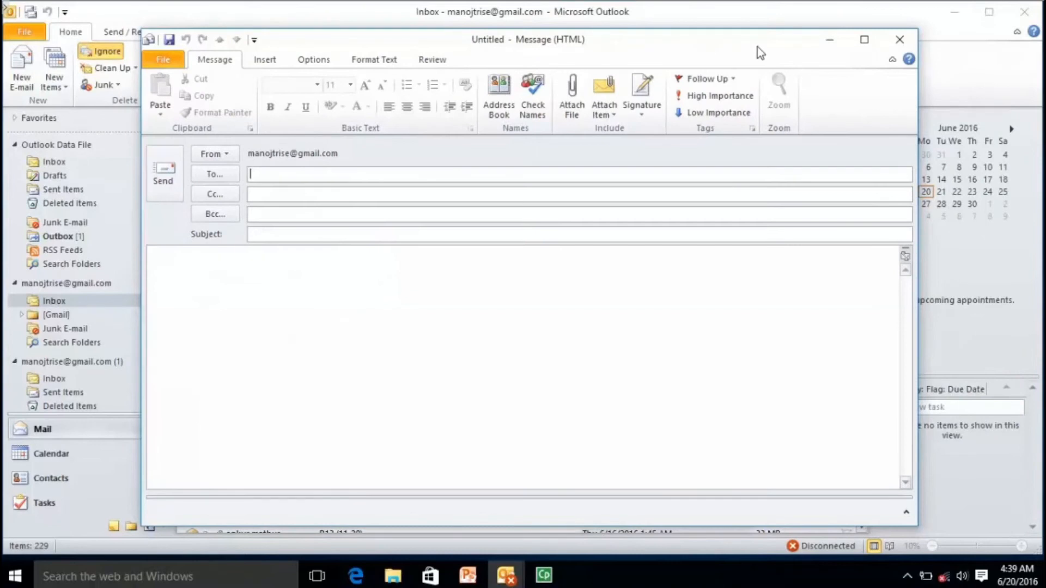
left_click(830, 39)
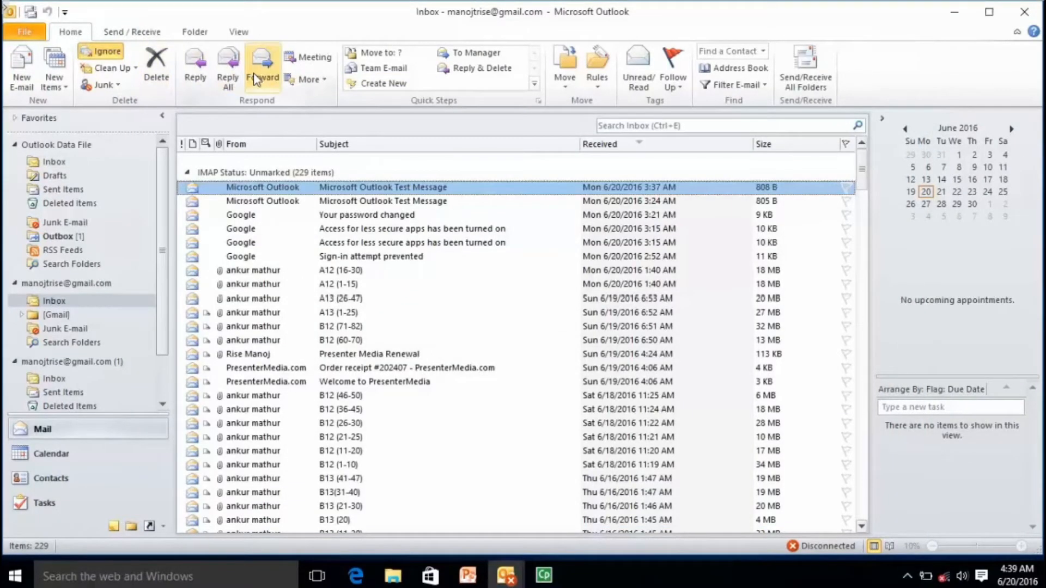
mouse_move(507, 579)
left_click(547, 492)
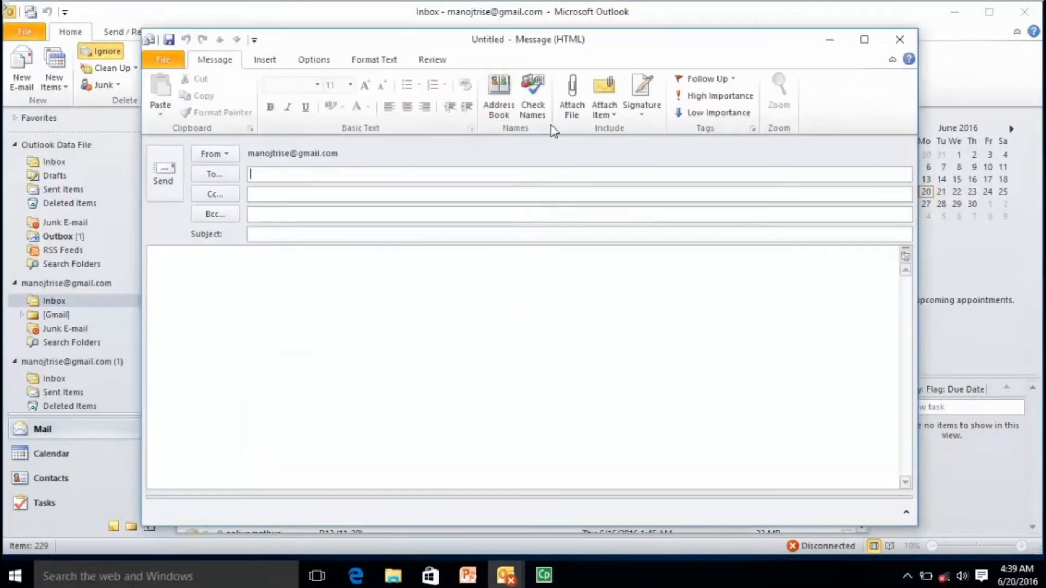
Attach the picture th.jpg from Saved Pictures to the untitled message.
left_click(577, 101)
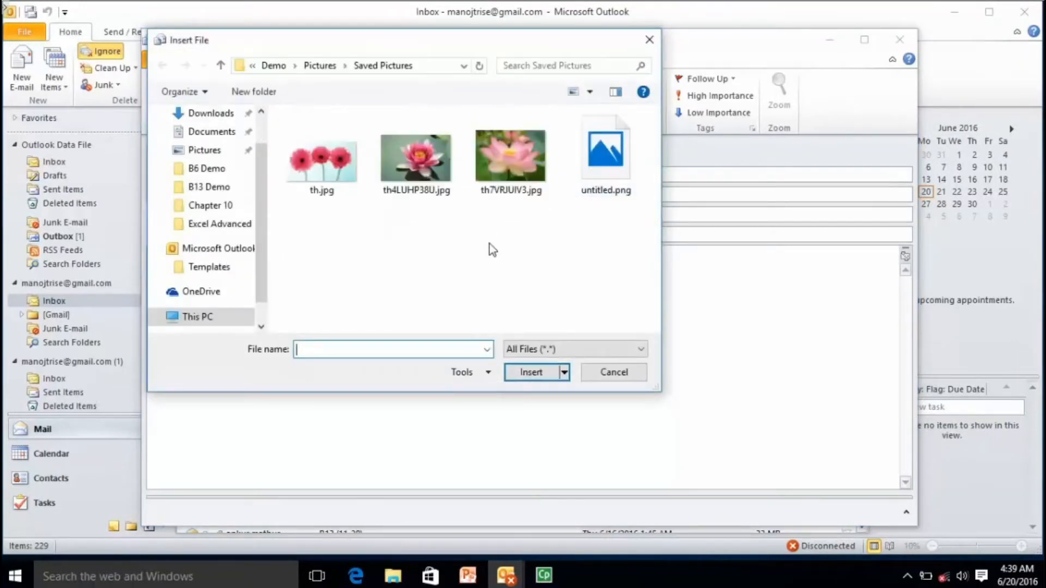
left_click(326, 171)
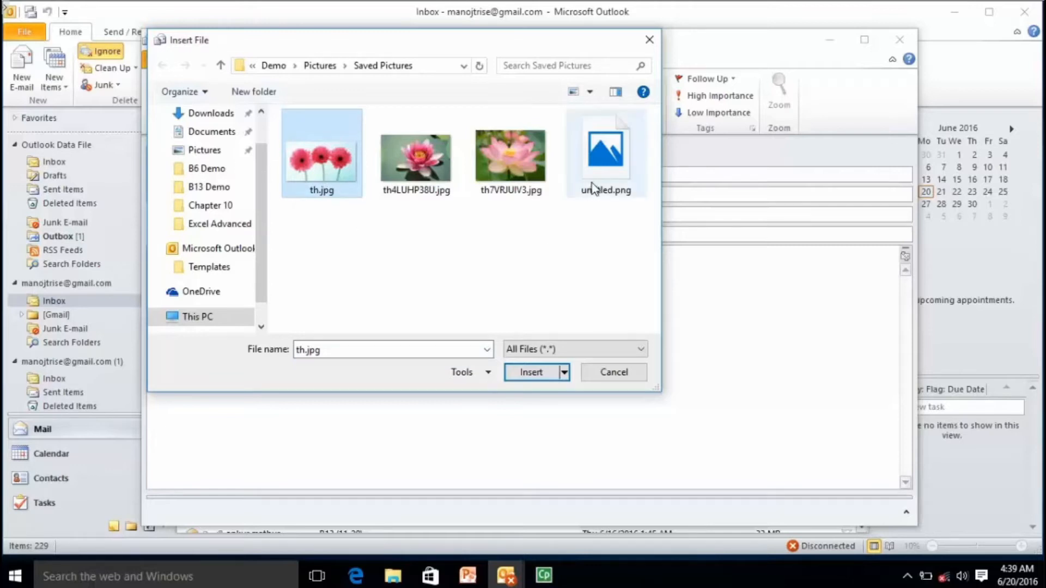
left_click(531, 373)
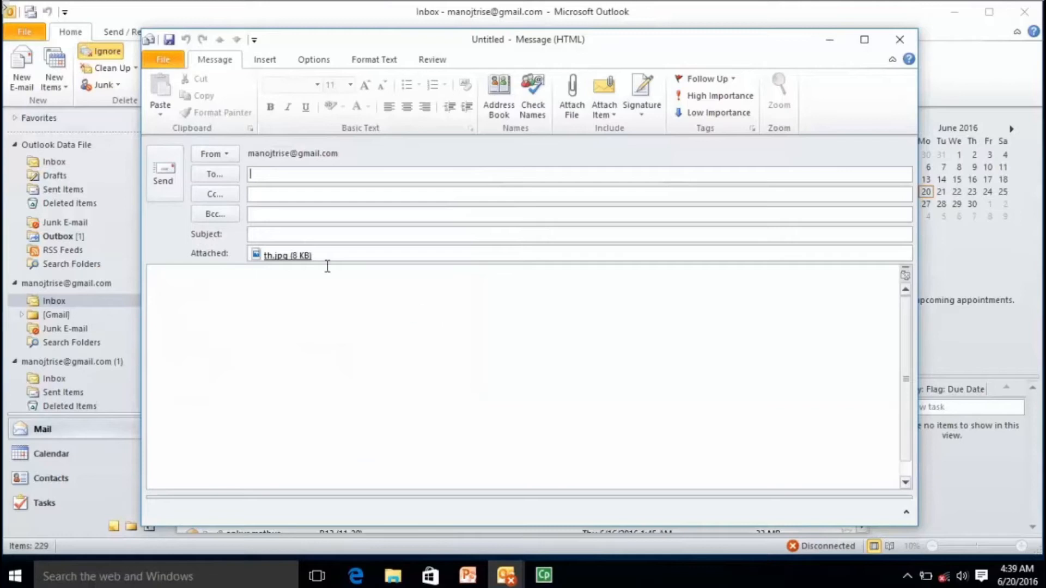
left_click(318, 234)
left_click(256, 66)
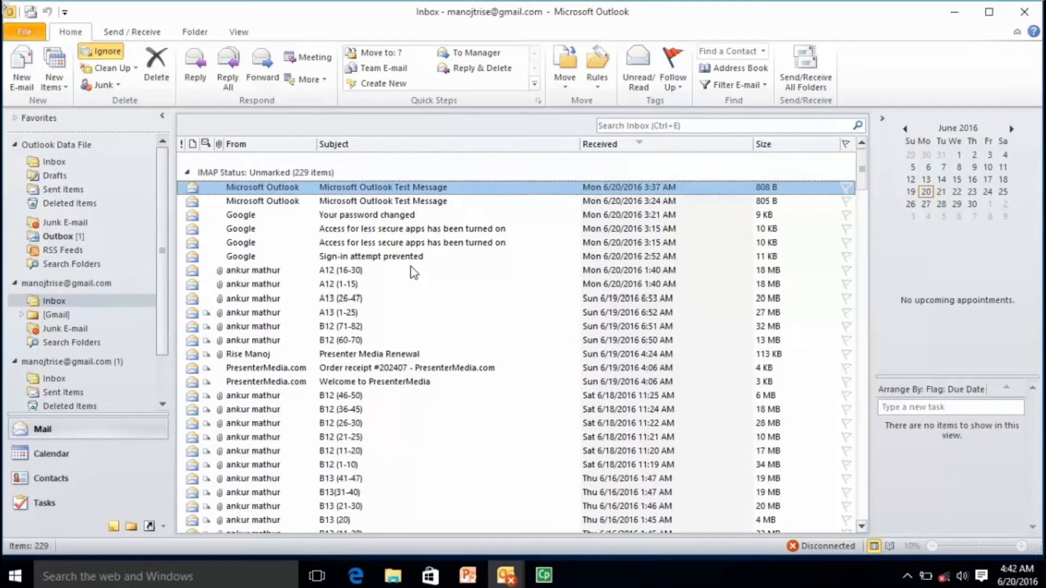
Bring the untitled message back from the taskbar and show its Attach Item choices.
left_click(512, 577)
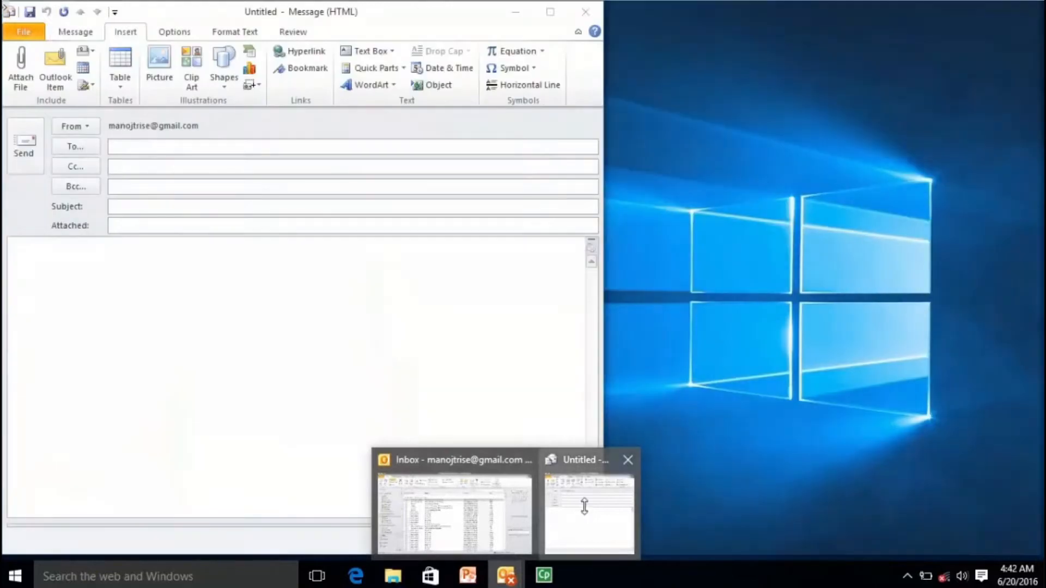
left_click(587, 510)
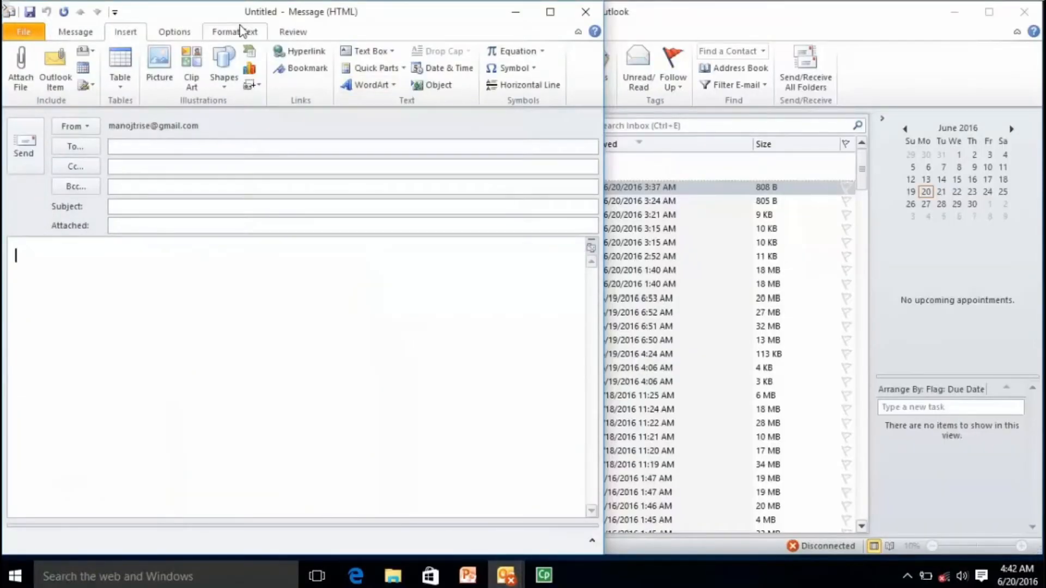
left_click(75, 31)
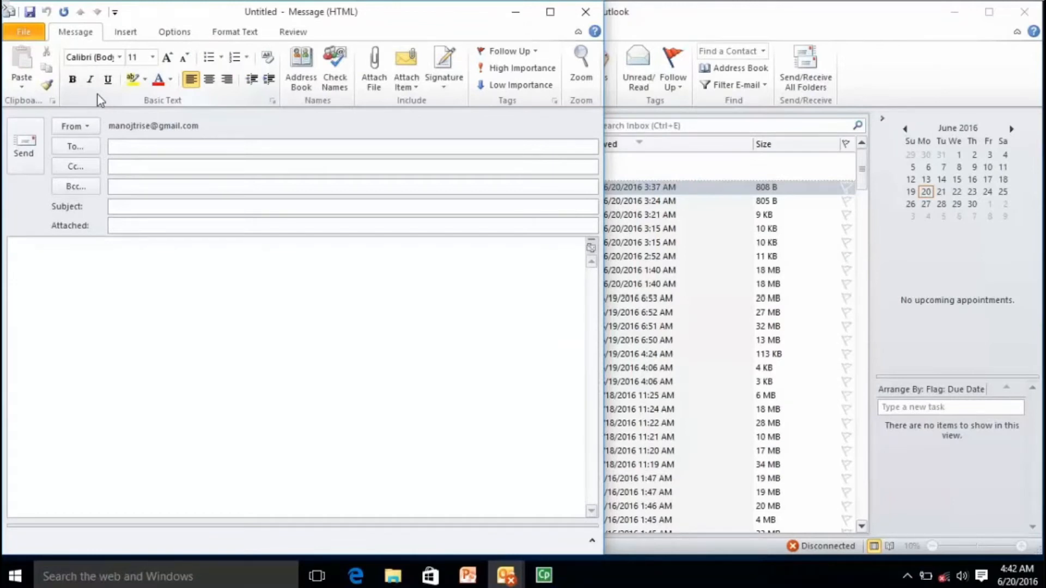
left_click(414, 93)
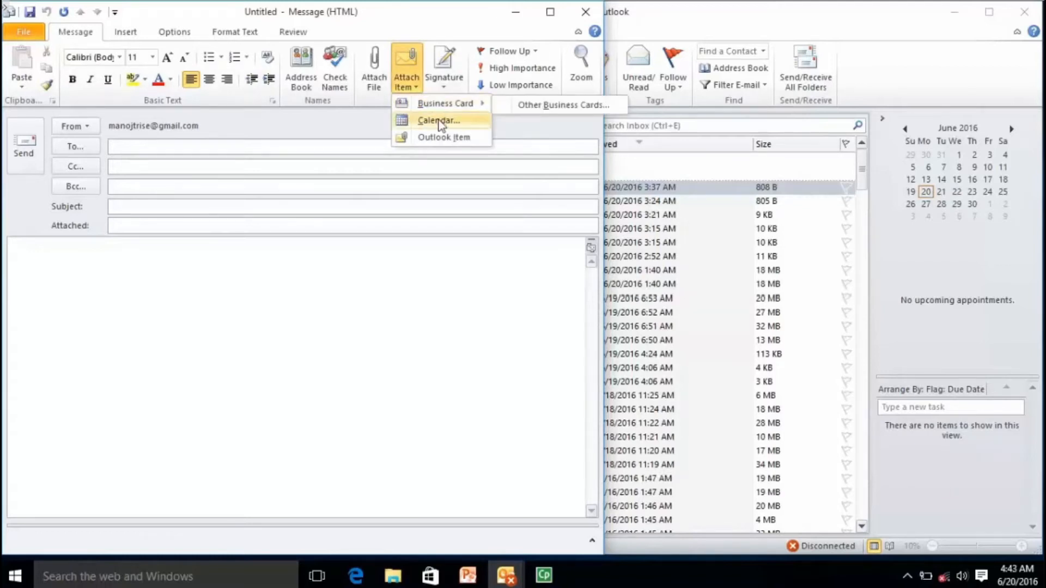
left_click(420, 245)
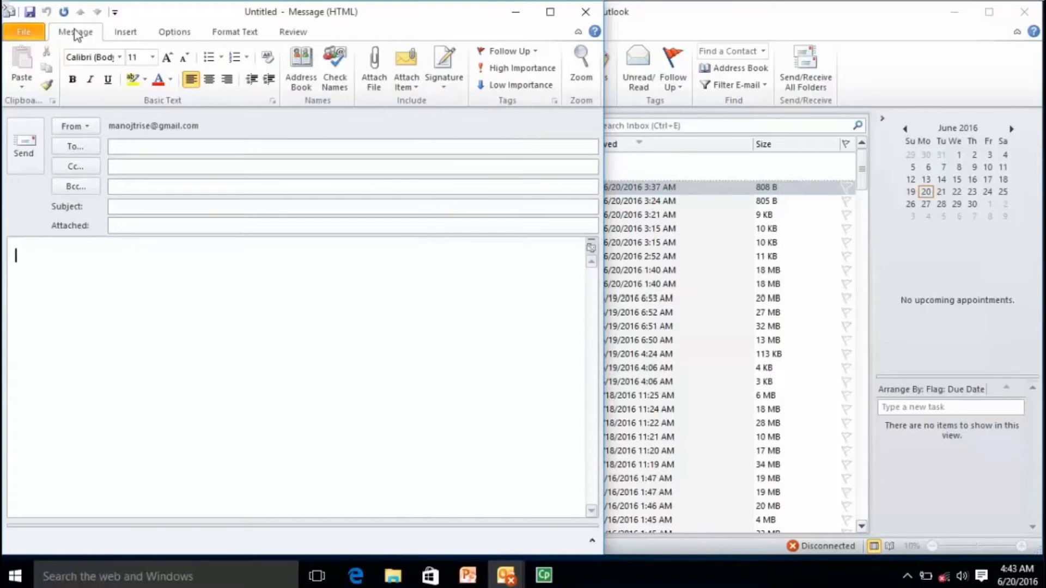
left_click(406, 88)
mouse_move(439, 102)
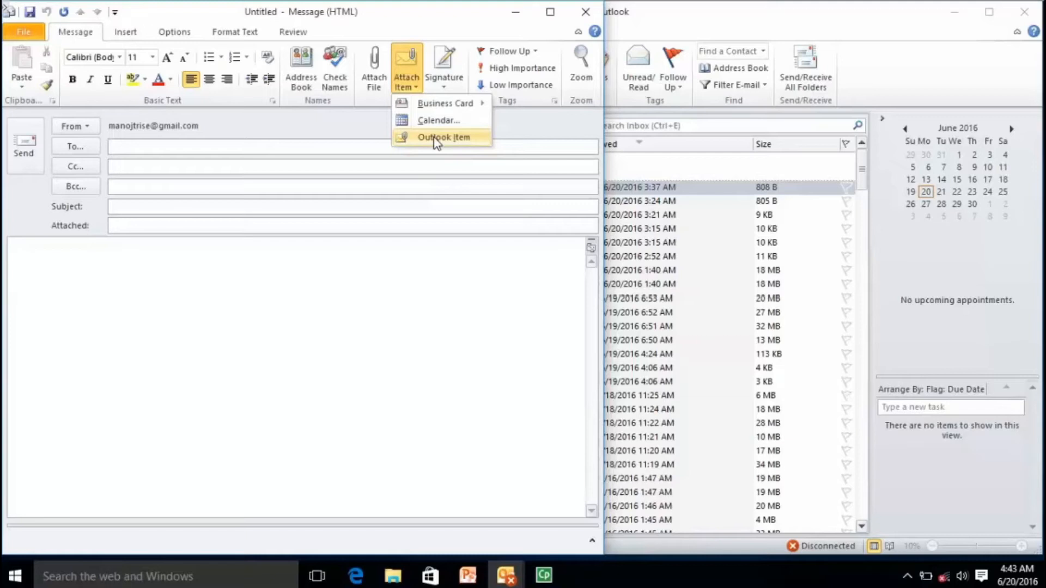
Attach the Microsoft Outlook Test Message from the Gmail Inbox as an Outlook item.
left_click(436, 142)
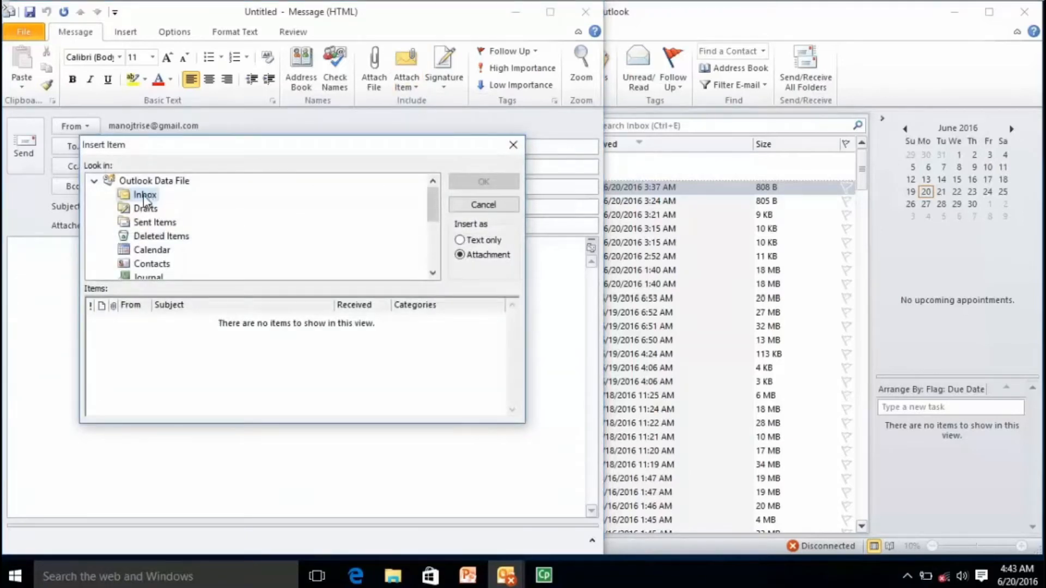
left_click_drag(433, 213, 433, 256)
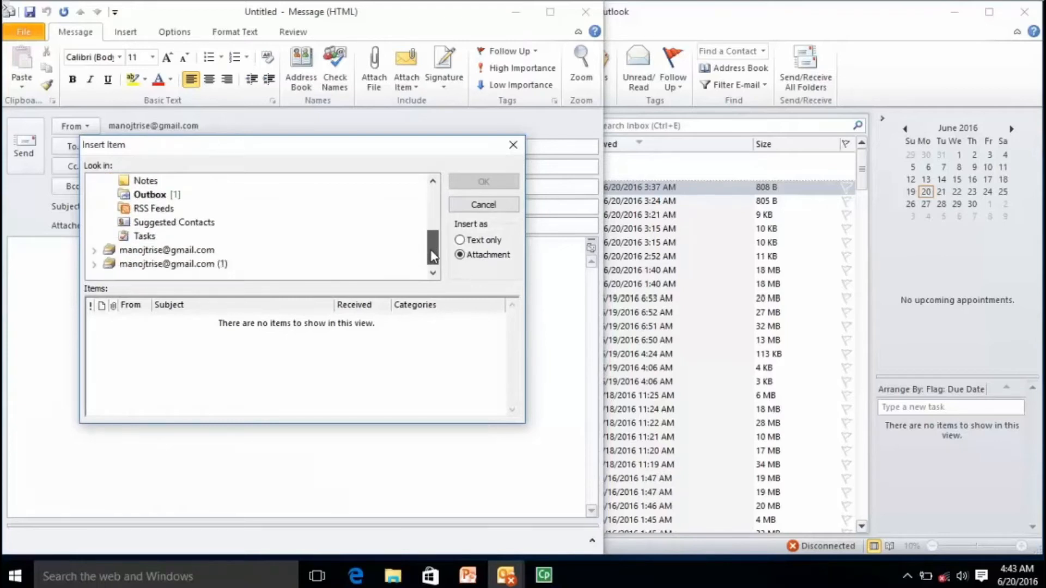
left_click(135, 254)
left_click(95, 251)
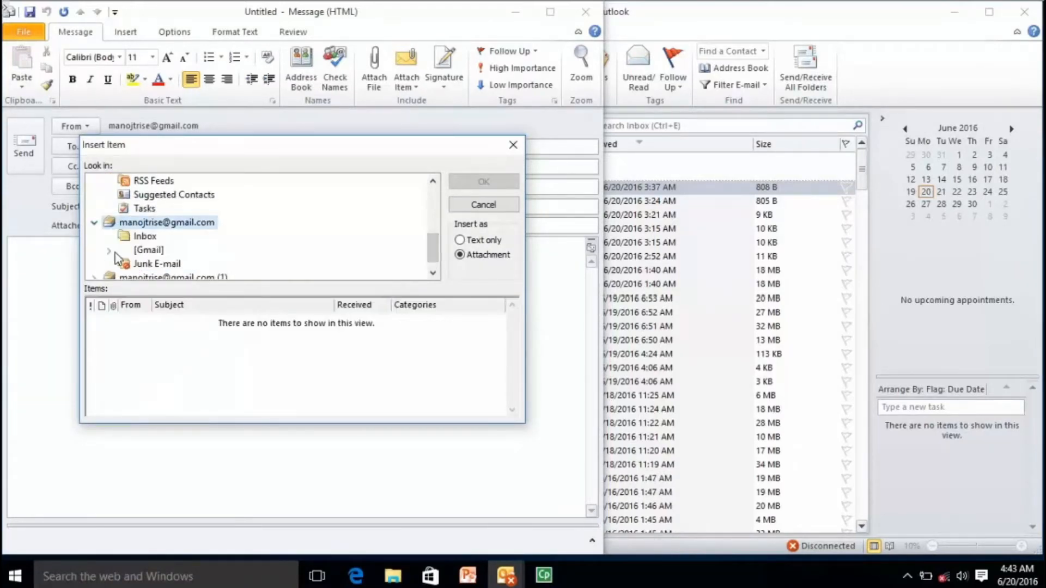
left_click(145, 237)
left_click(250, 363)
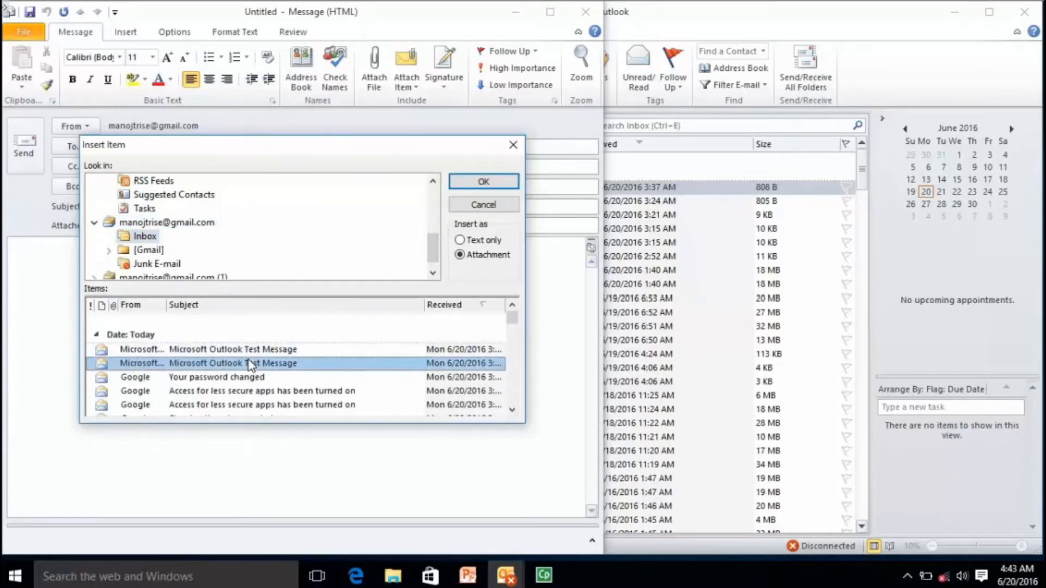
left_click(469, 180)
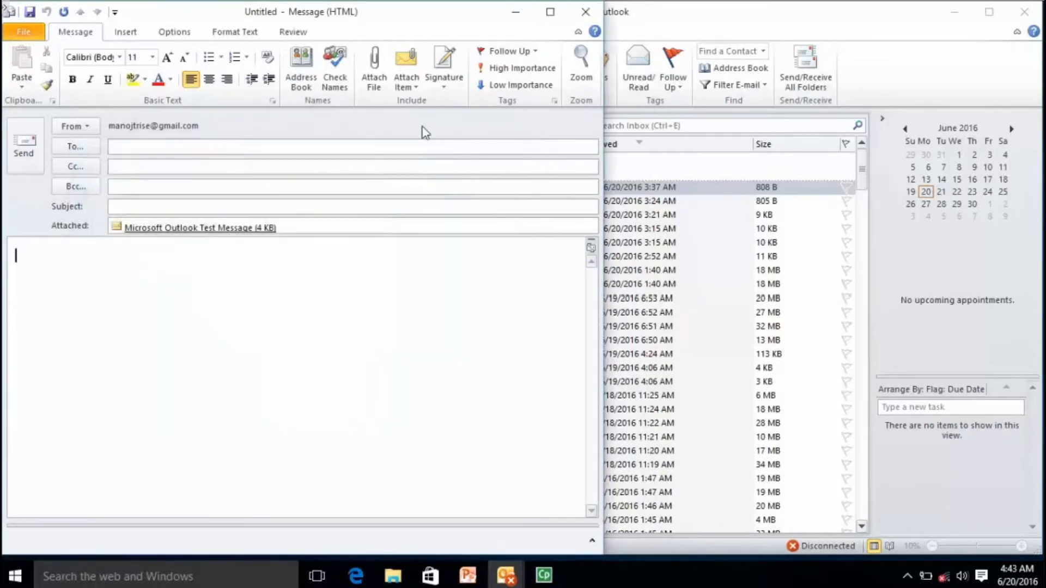
left_click(412, 82)
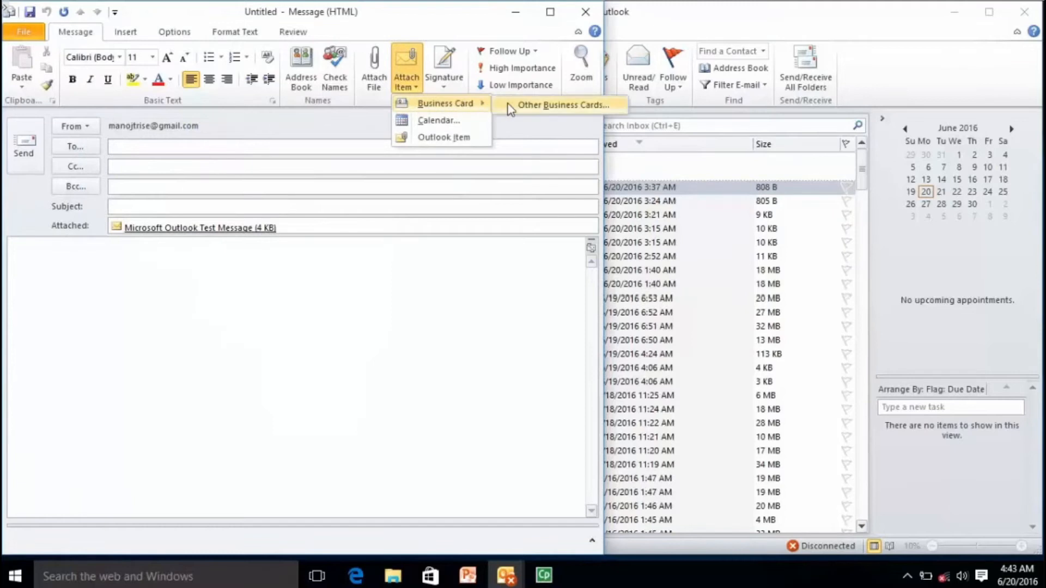
Attach the Demo contact's business card (Demo.vcf) to the message.
left_click(511, 107)
left_click(180, 170)
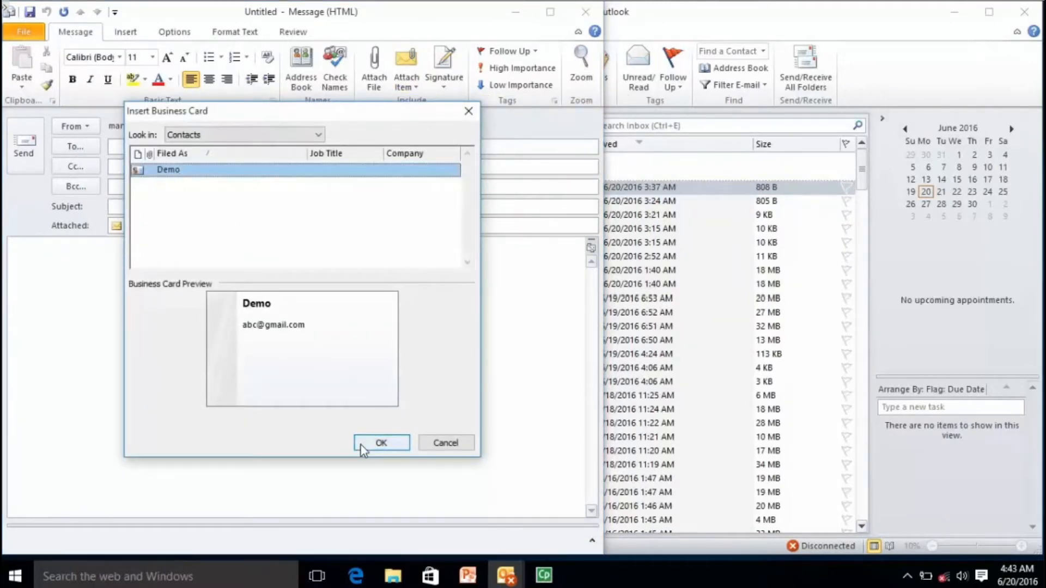
left_click(381, 443)
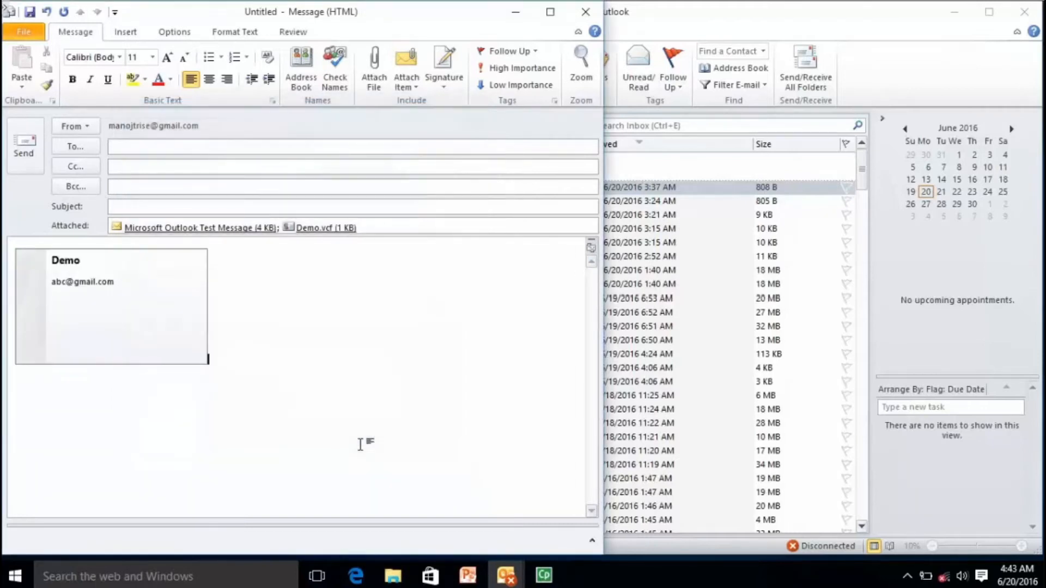
left_click(415, 87)
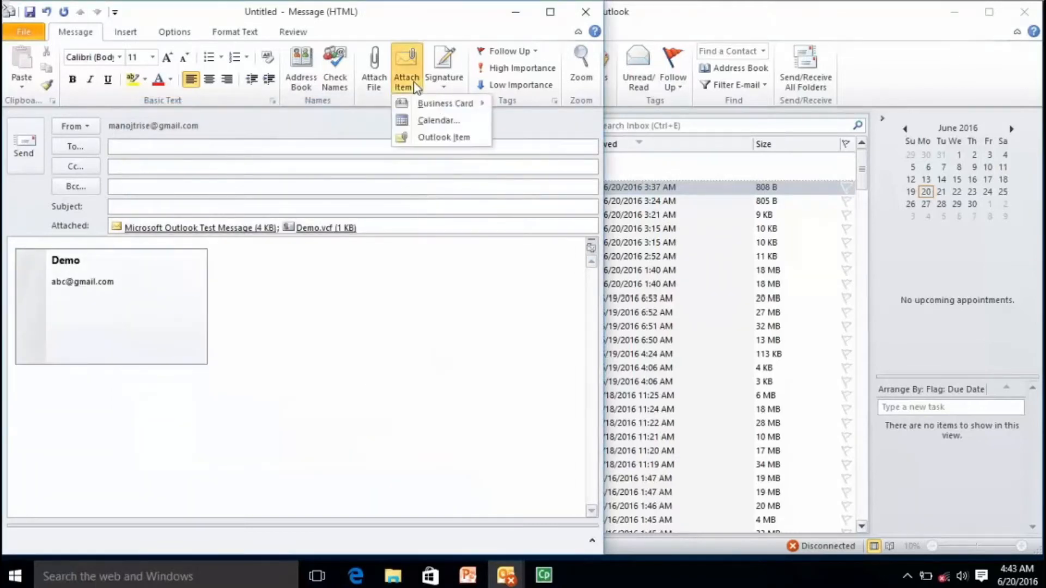
left_click(423, 120)
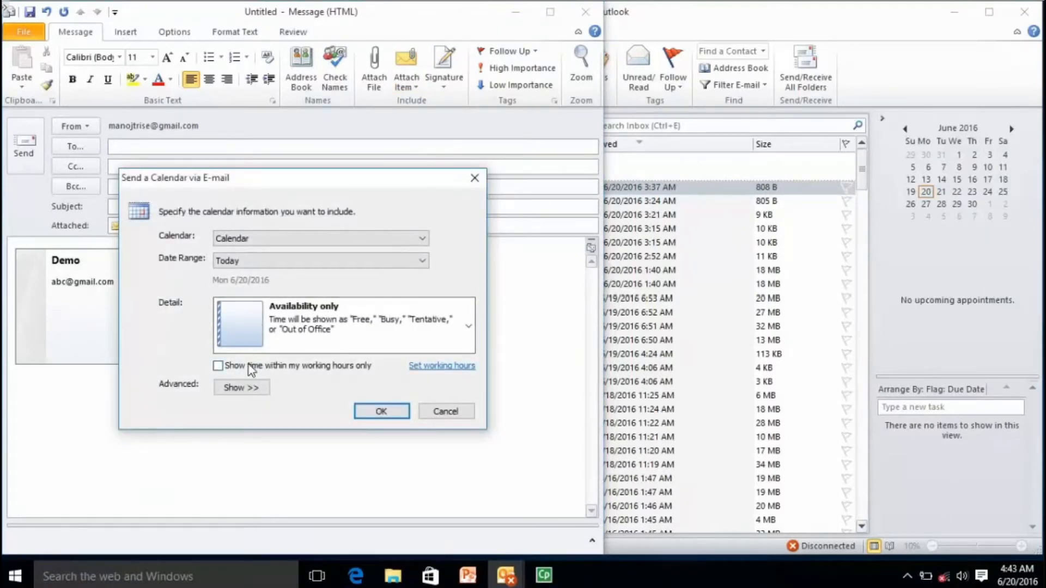
Attach the calendar for the Next 7 days, accepting the empty-calendar warning.
left_click(283, 240)
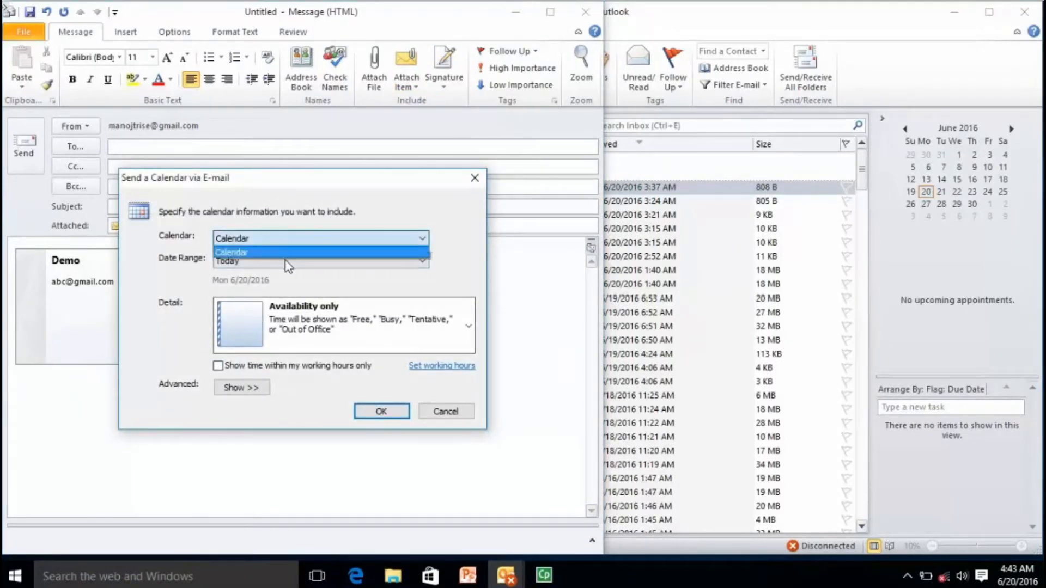
left_click(289, 265)
left_click(287, 264)
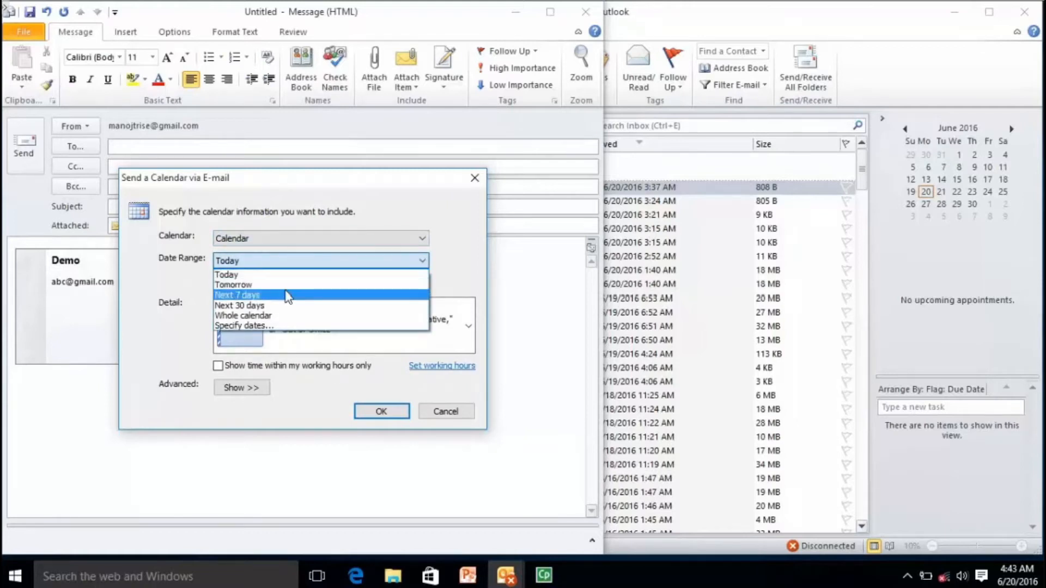
left_click(286, 294)
left_click(382, 412)
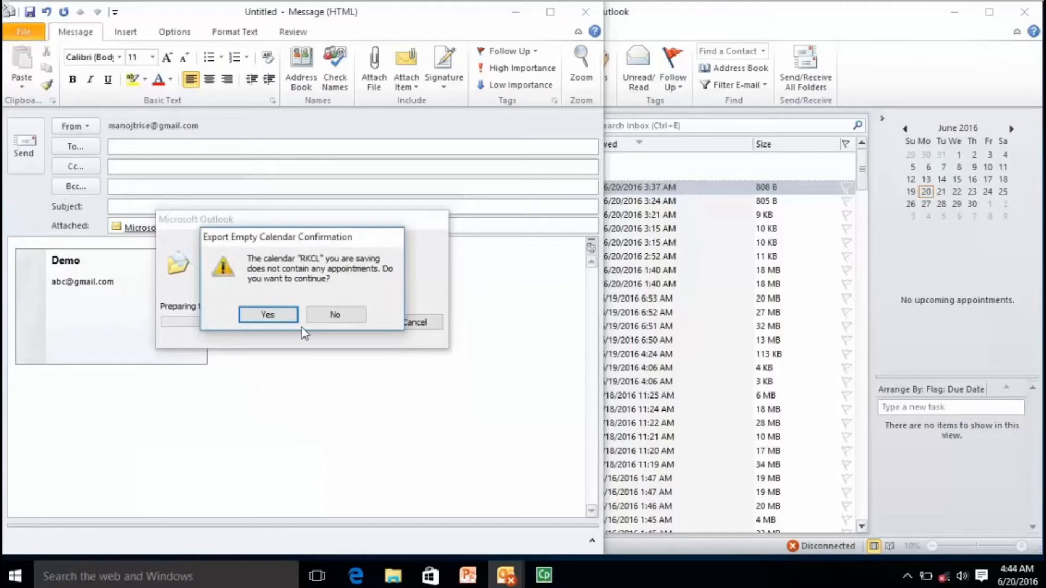
left_click(268, 315)
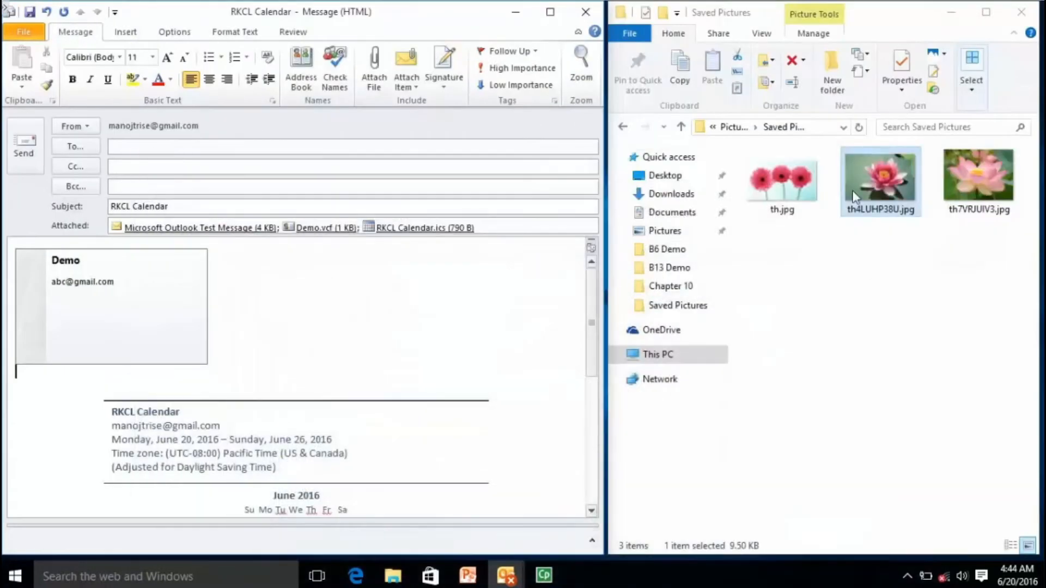
left_click(790, 199)
Drag th.jpg from File Explorer into the message's attachments, then bring up the Start menu.
left_click_drag(789, 199, 455, 268)
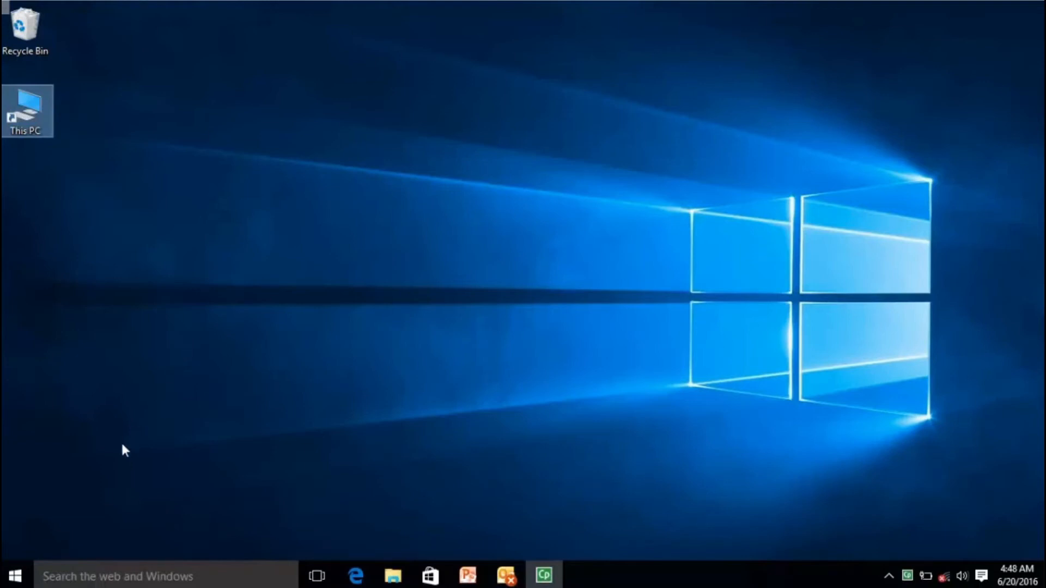
left_click(16, 581)
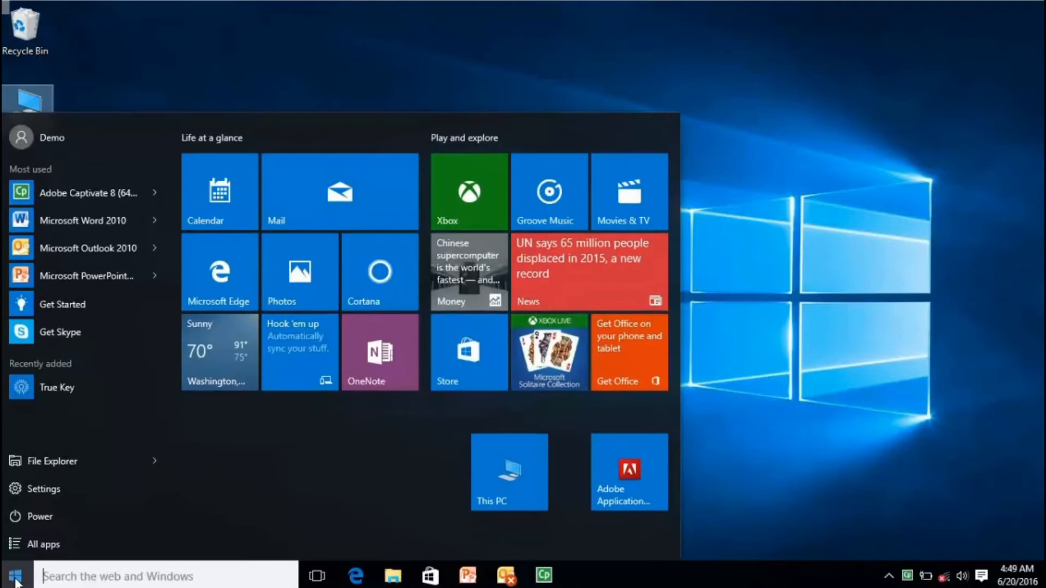
Browse This PC > Pictures and open Saved Pictures to show th.jpg, th4LUHP38U.jpg and th7VRJUIV3.jpg.
left_click(507, 479)
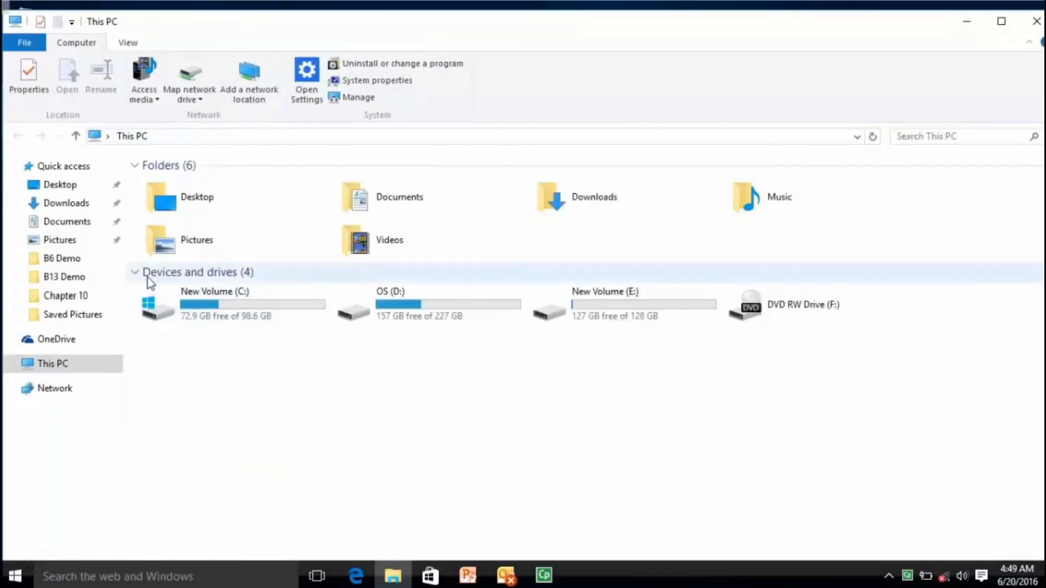
left_click(85, 314)
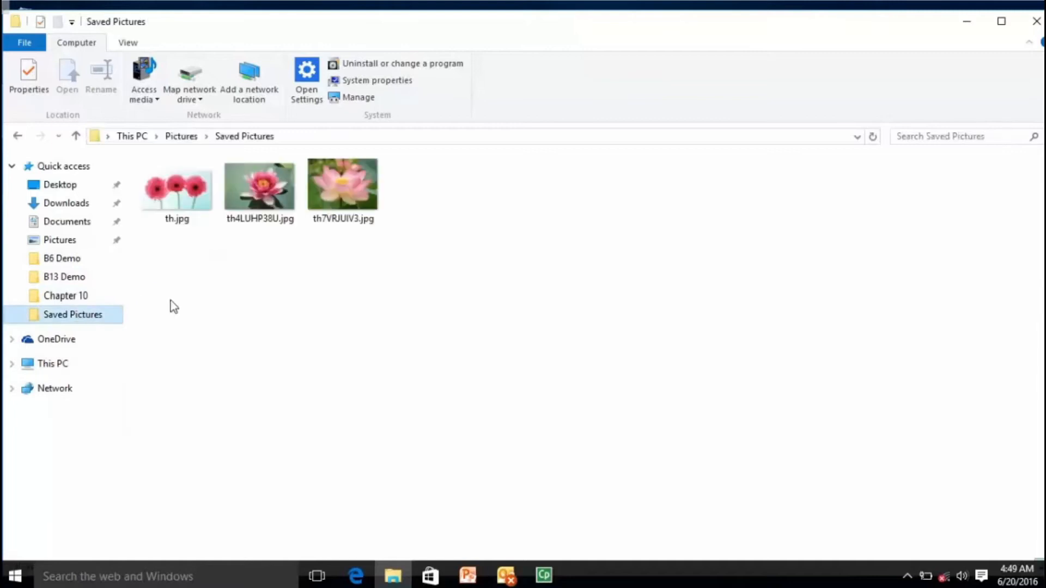
left_click(180, 137)
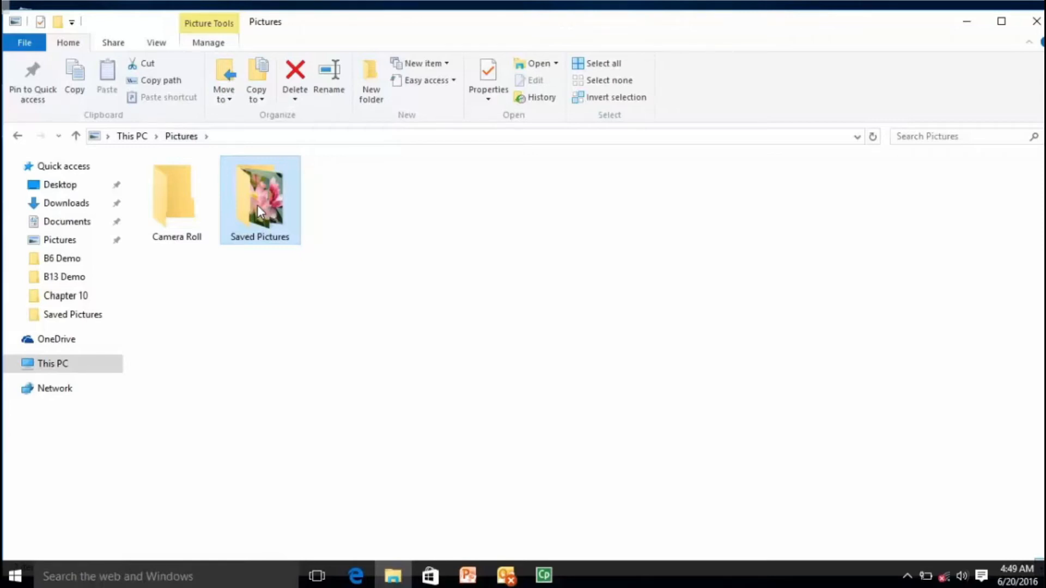
double_click(257, 205)
Compress th.jpg, th4LUHP38U.jpg and th7VRJUIV3.jpg into a zipped folder named Demo.zip.
left_click(182, 204)
left_click(260, 181, "ctrl")
left_click(355, 185, "ctrl")
right_click(356, 186)
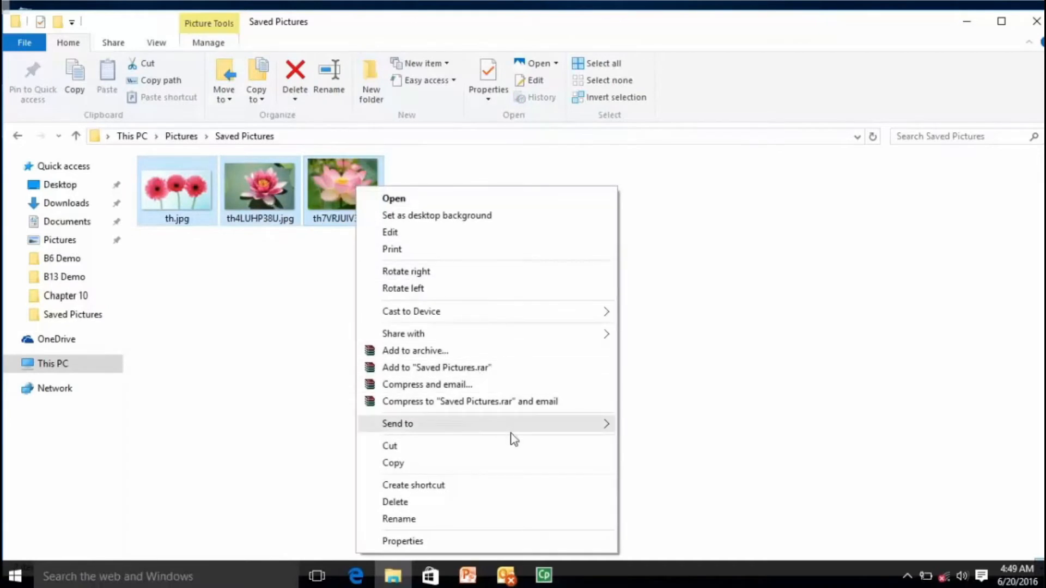
mouse_move(567, 429)
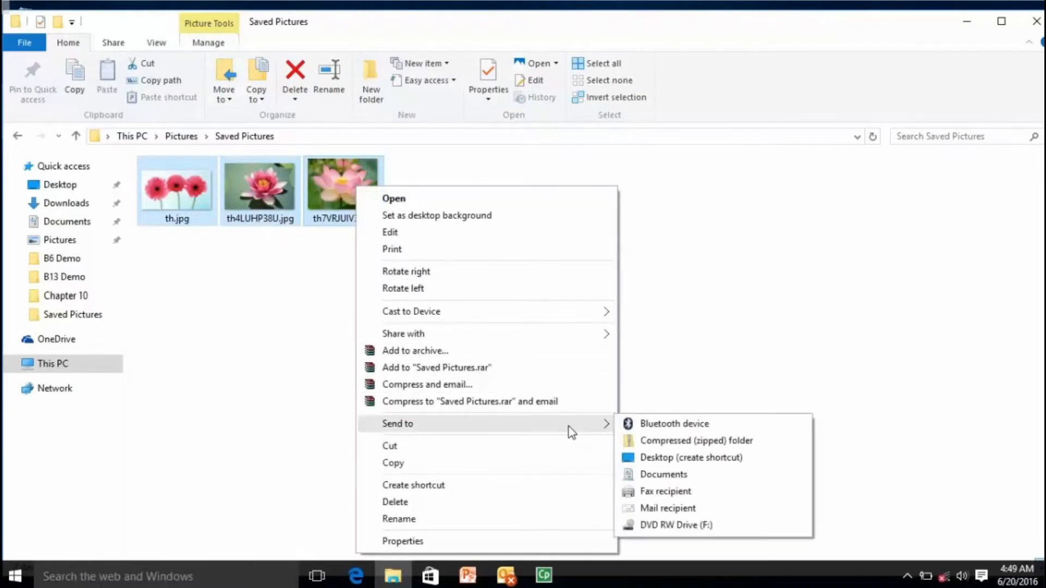
left_click(662, 440)
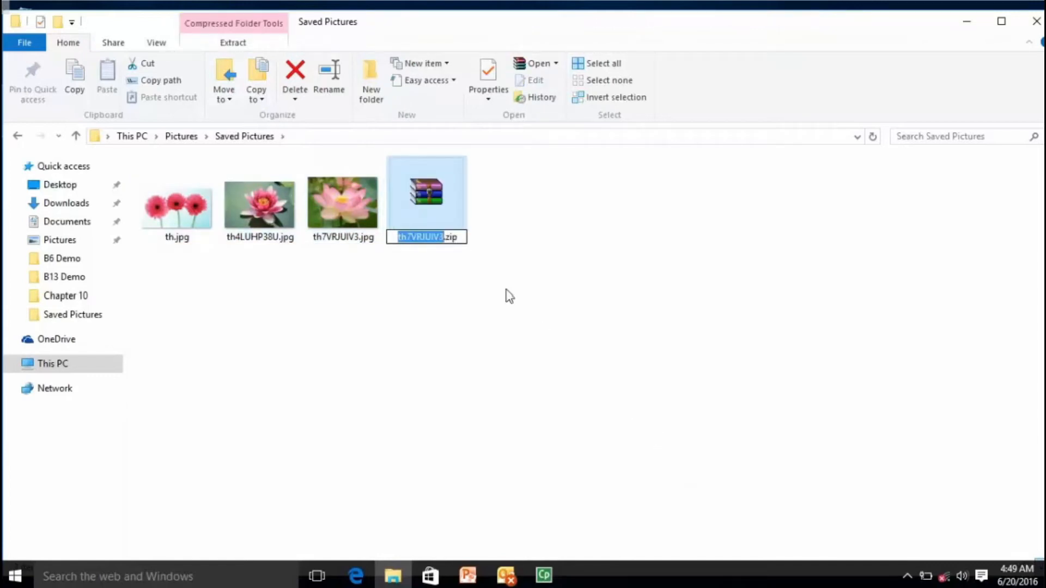
type("Demo")
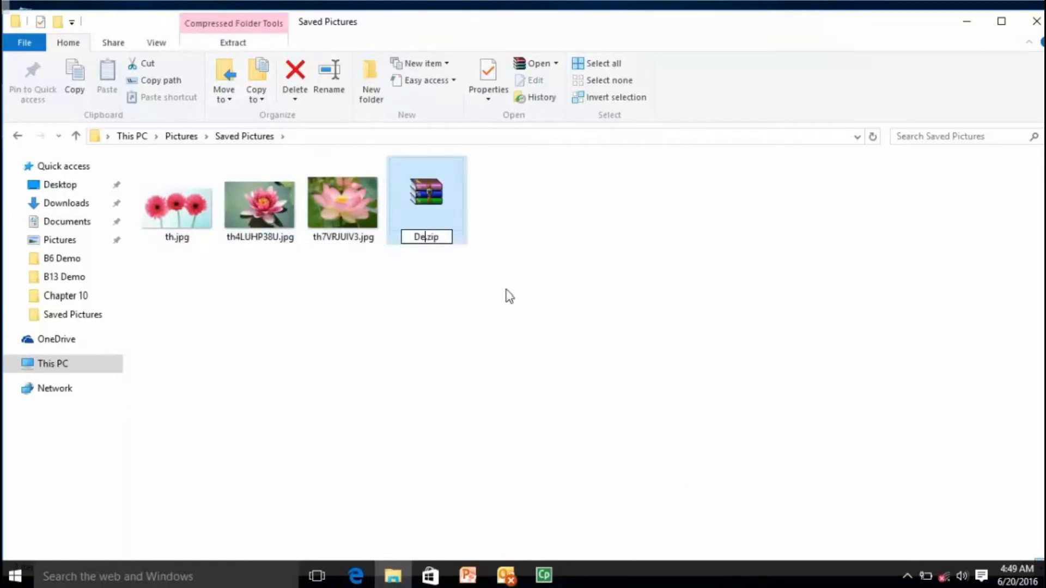
key("Return")
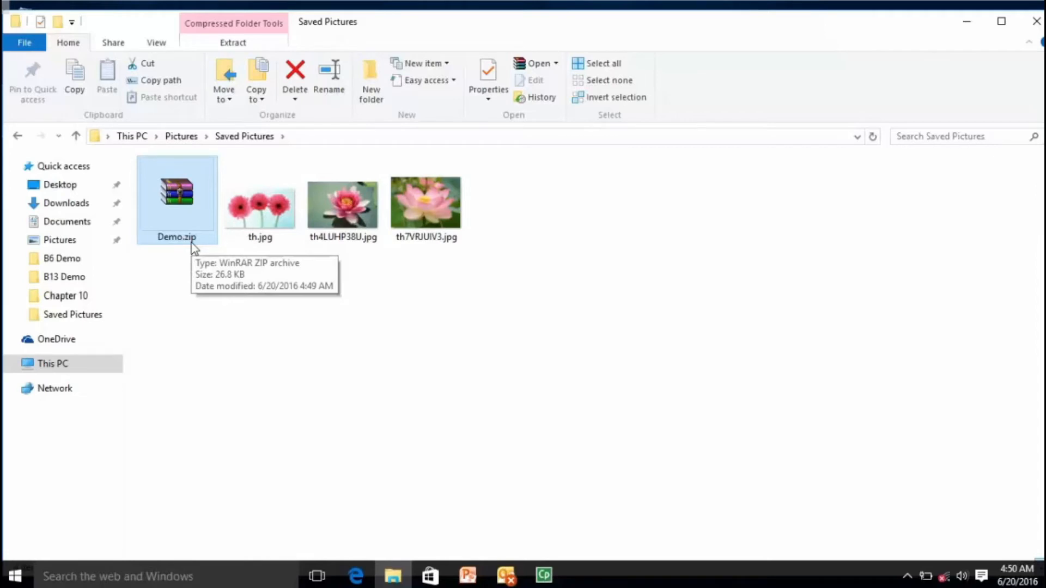
Send Demo.zip to Mail recipient to create an email with it attached.
right_click(198, 211)
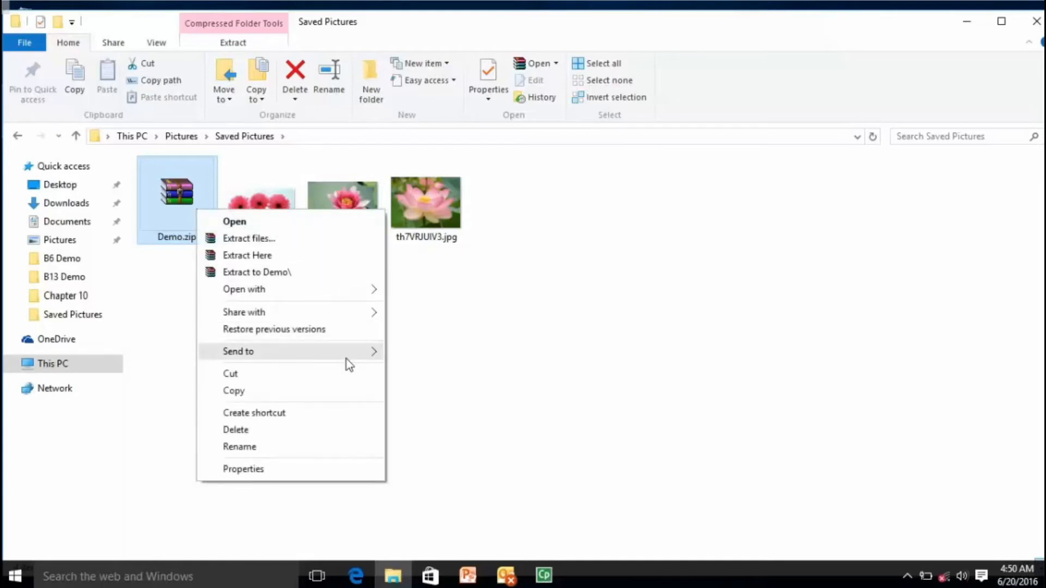
mouse_move(347, 358)
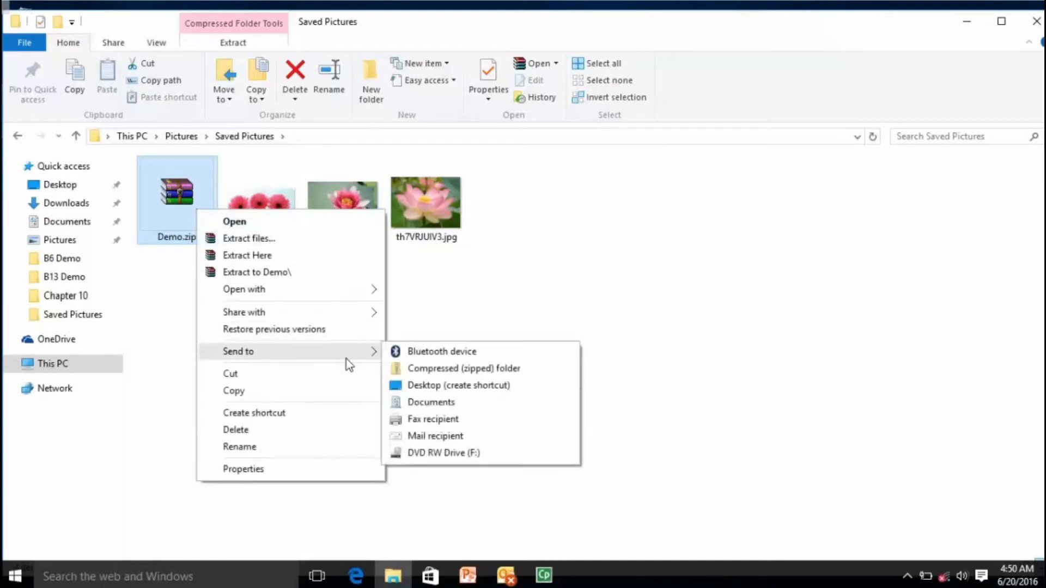
left_click(452, 437)
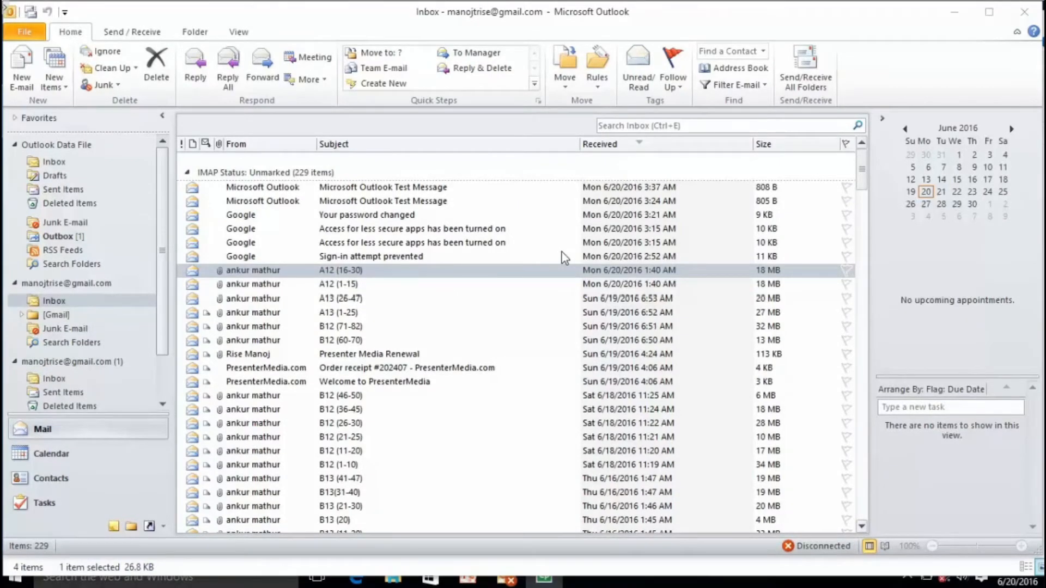
double_click(358, 274)
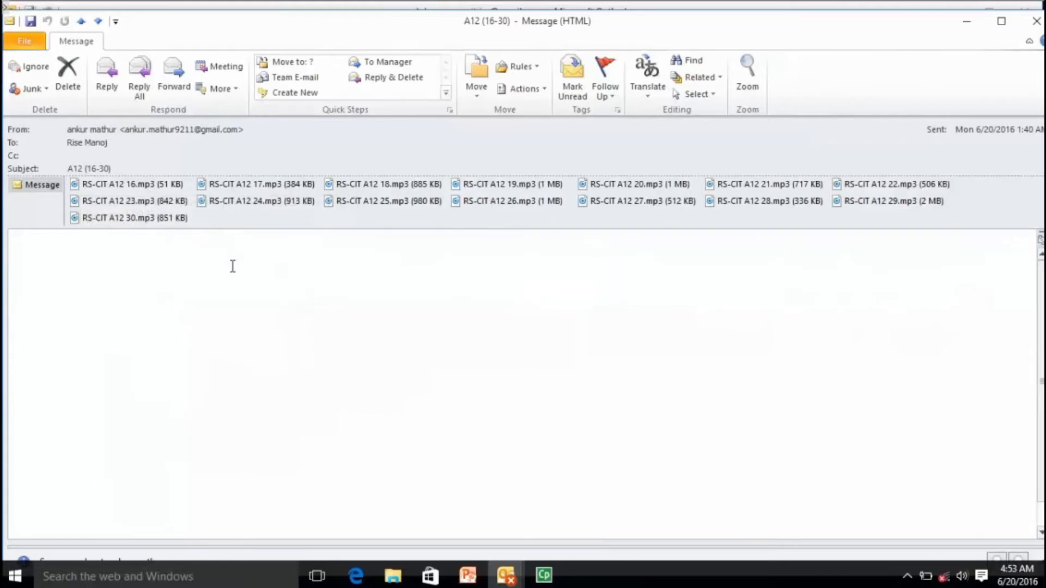
left_click(120, 188)
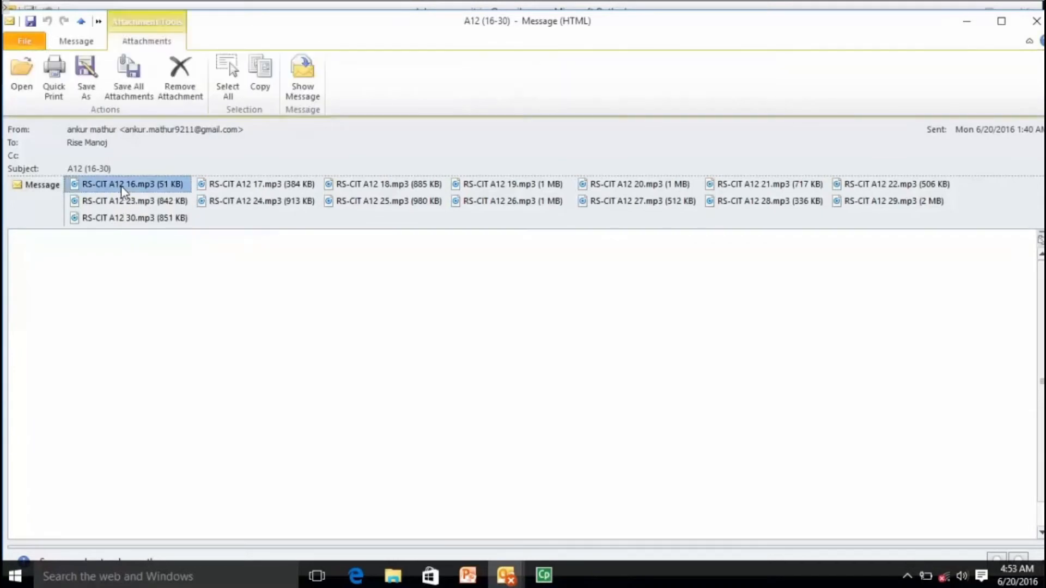
left_click(255, 186)
left_click(379, 188)
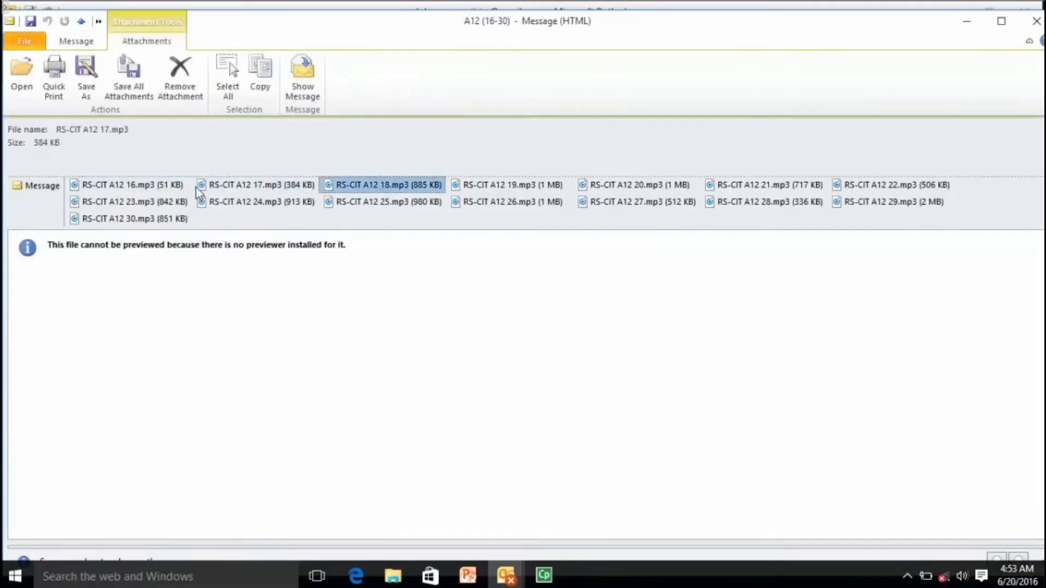
left_click(161, 187)
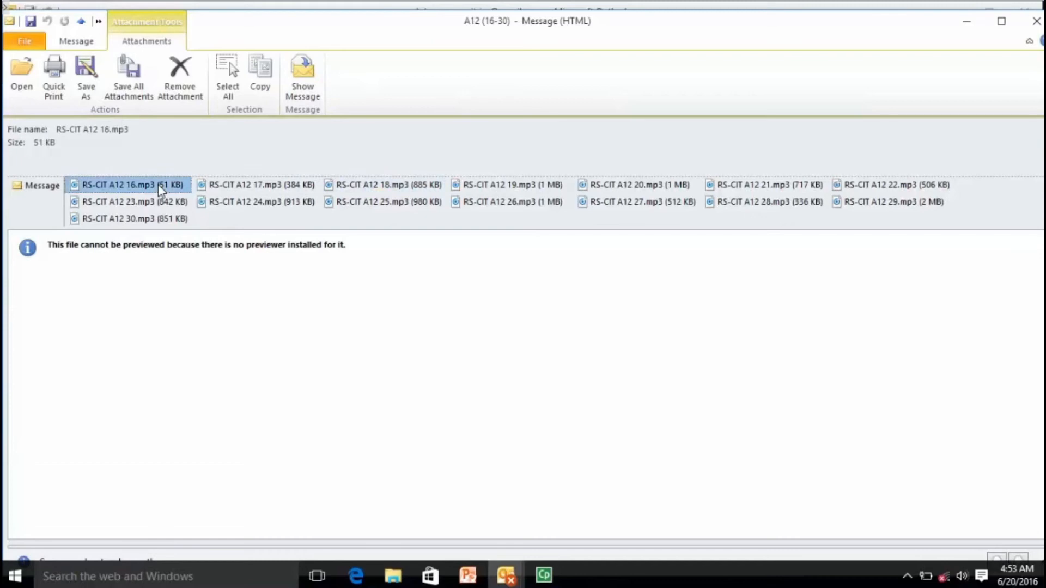
key("ctrl+a")
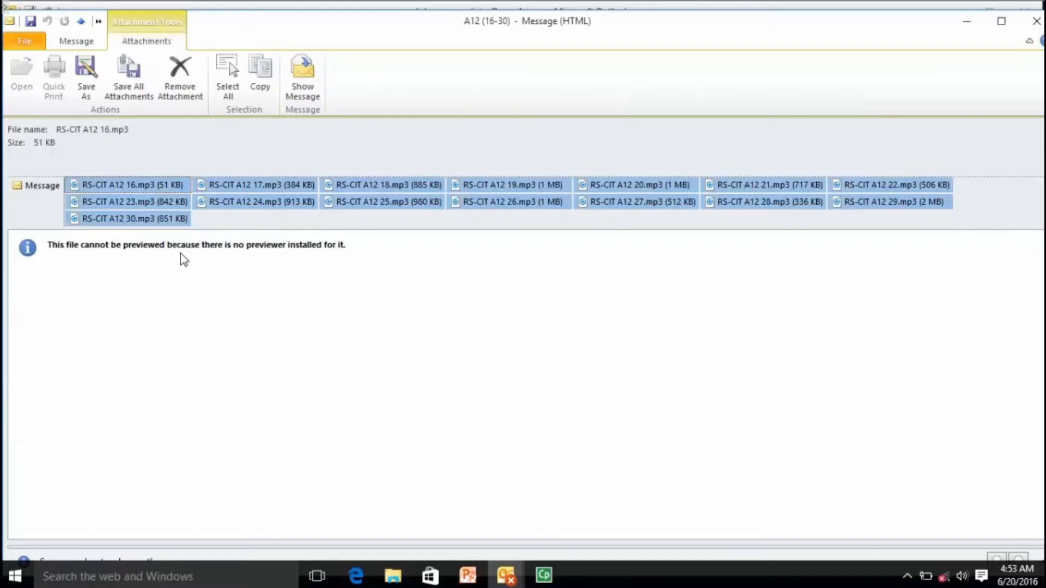
left_click(40, 186)
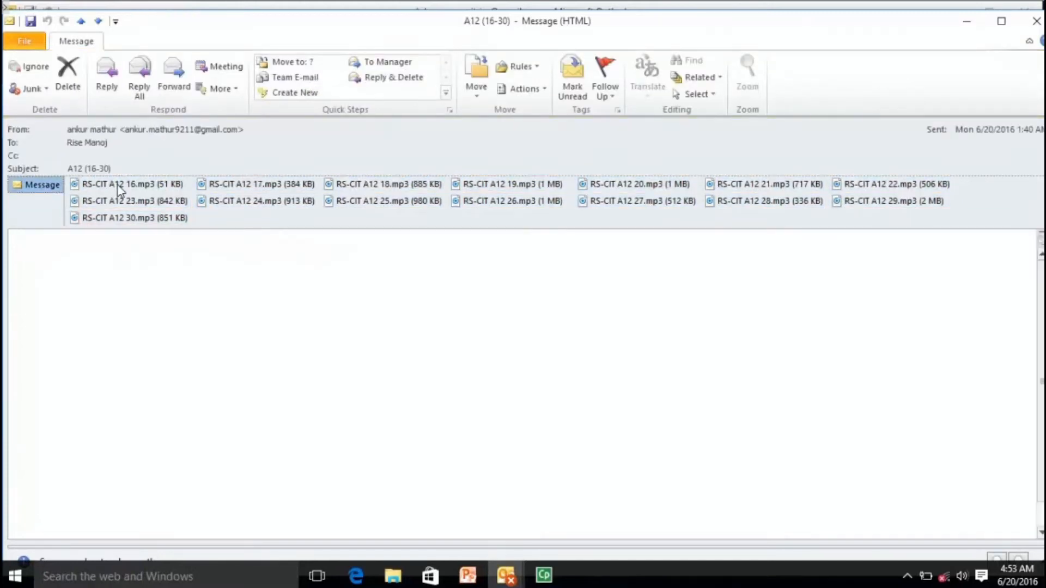
double_click(117, 184)
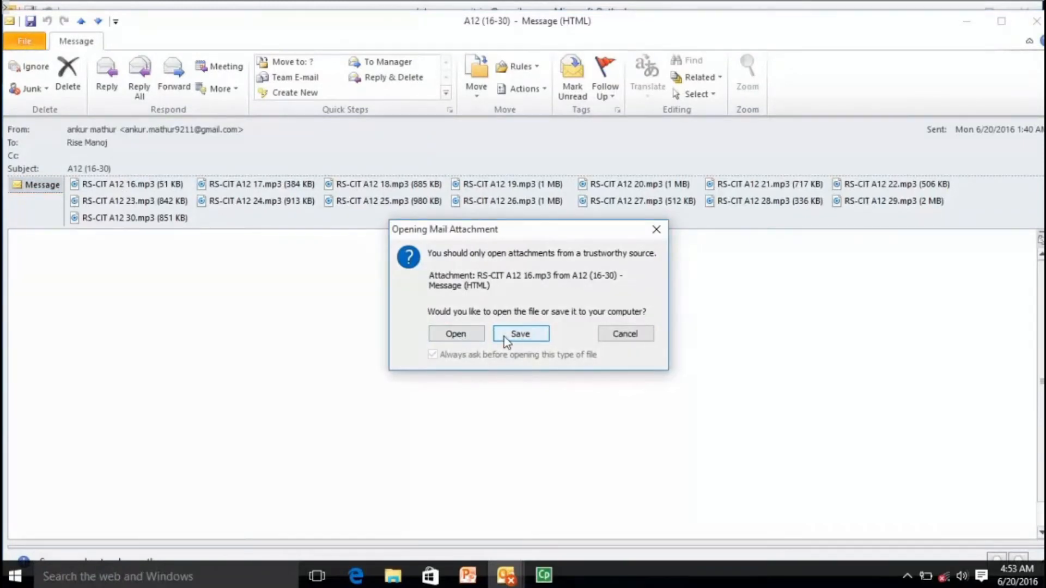
left_click(624, 334)
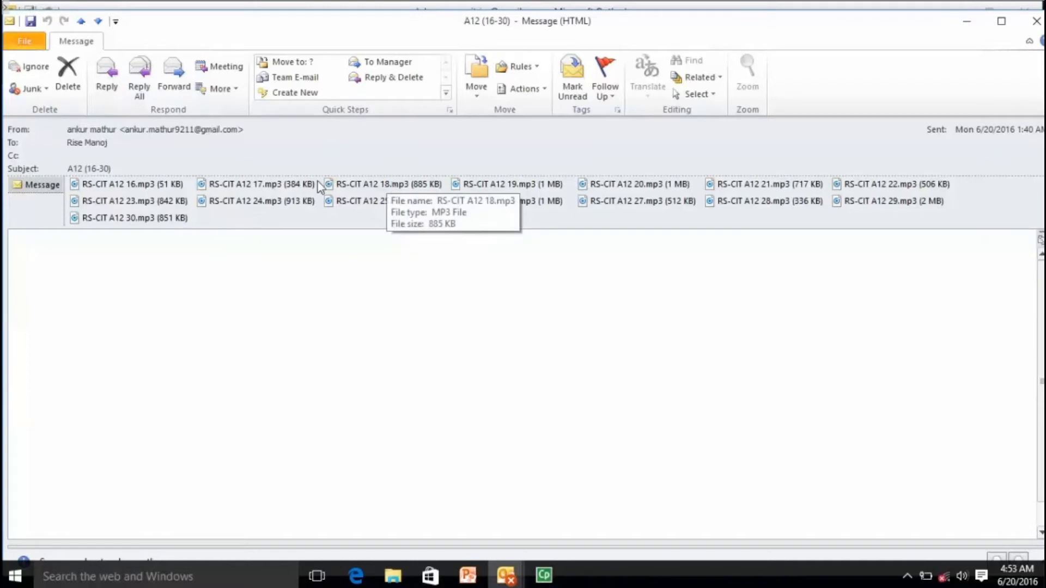
left_click(176, 188)
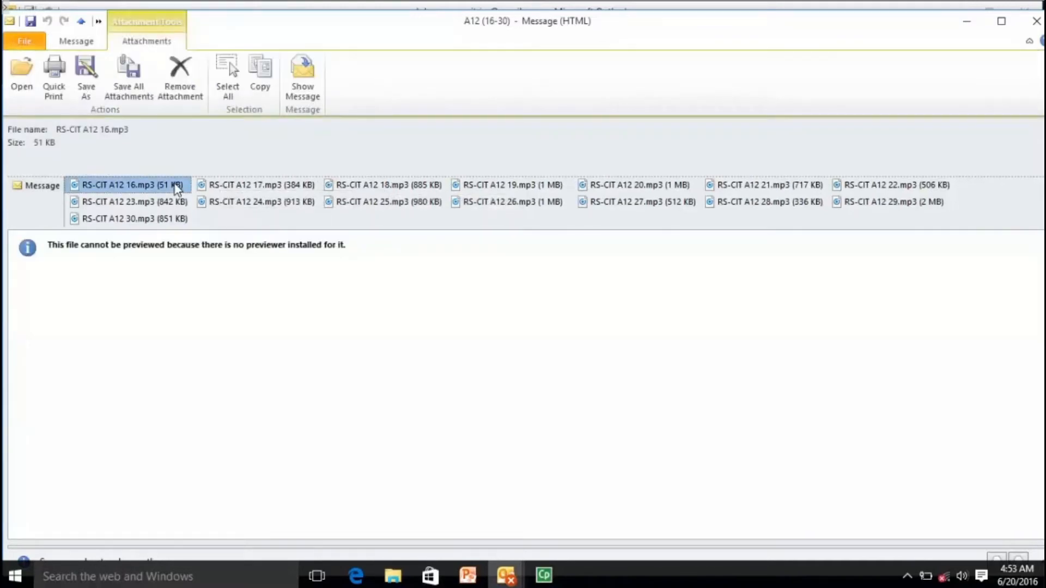
left_click(86, 79)
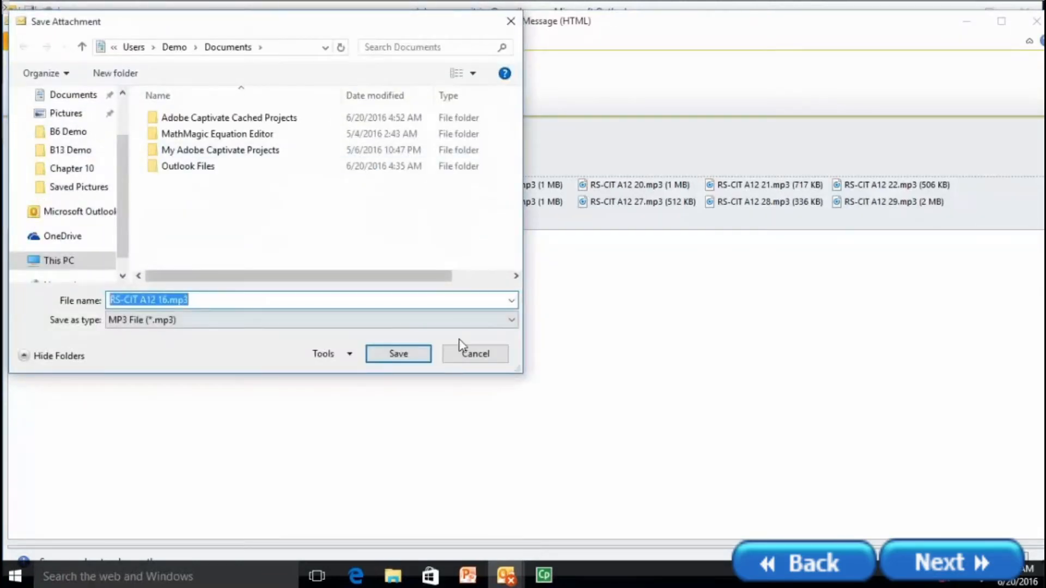
left_click(461, 353)
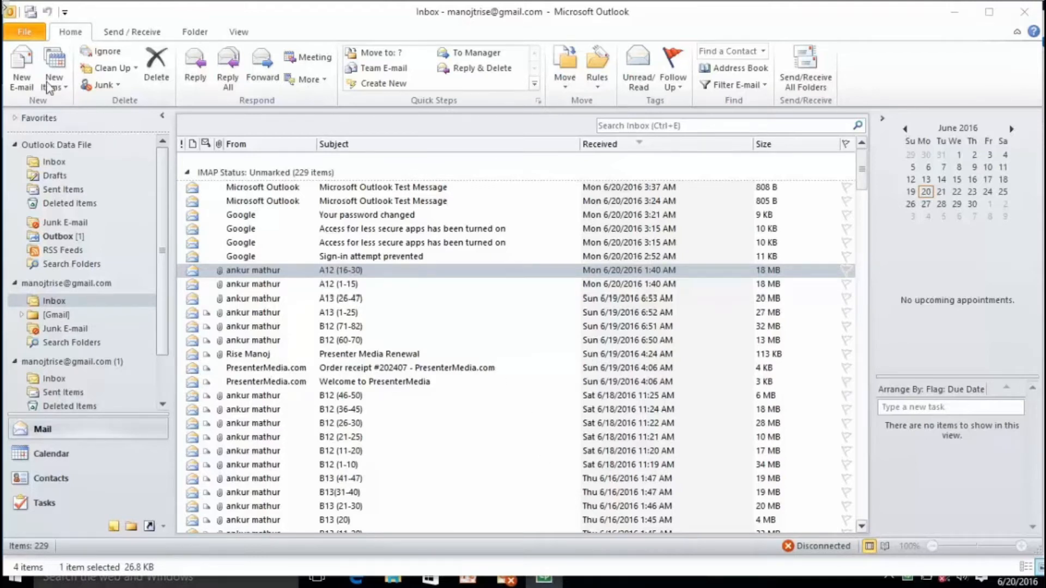
Switch to Outlook and start a new blank email from the Gmail account.
left_click(11, 69)
left_click(13, 72)
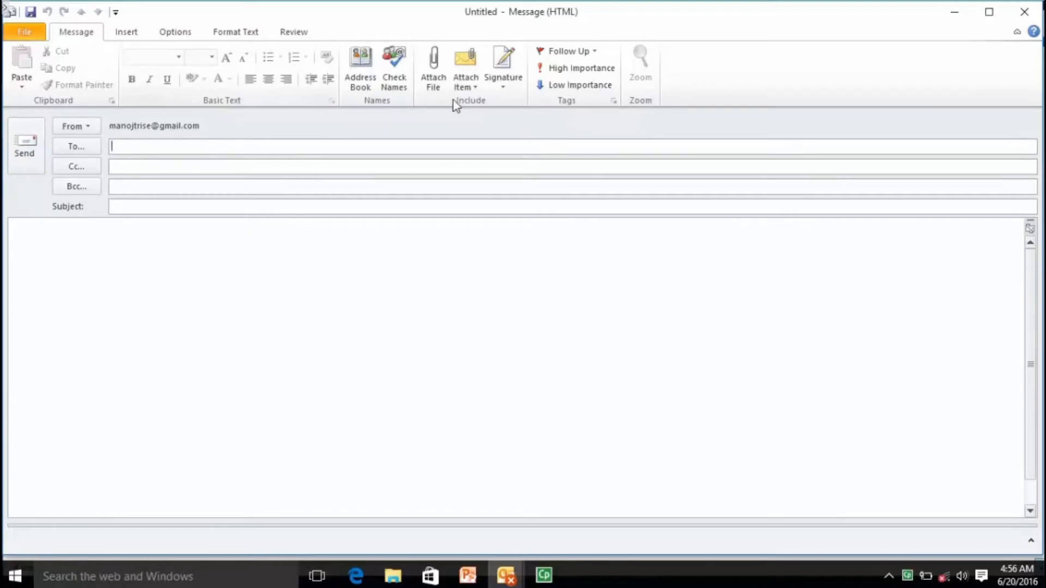
In the Signatures settings, add a new signature named Demo.
left_click(502, 78)
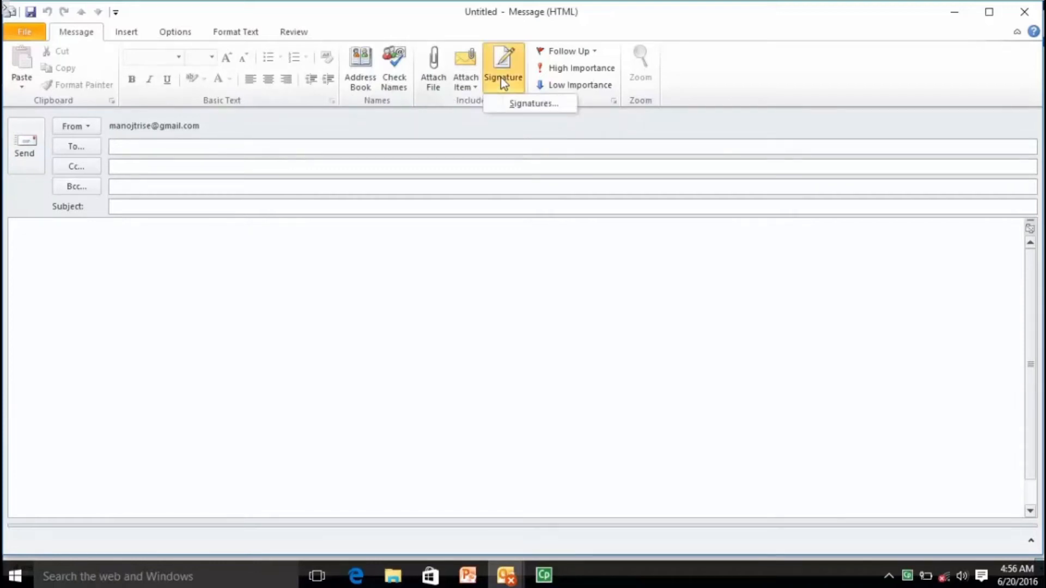
left_click(518, 103)
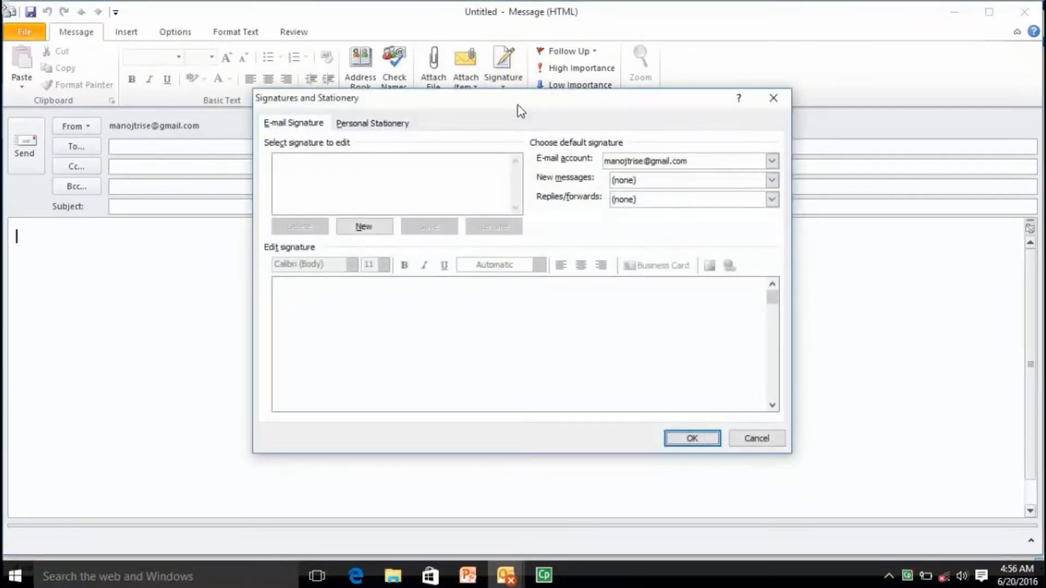
left_click(306, 124)
left_click(362, 228)
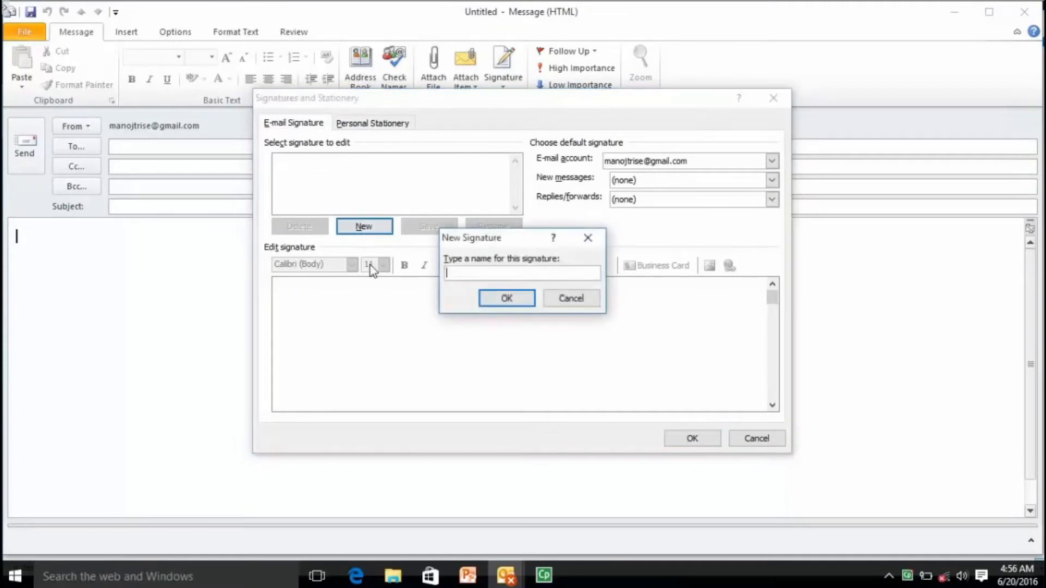
type("Demo")
left_click(513, 303)
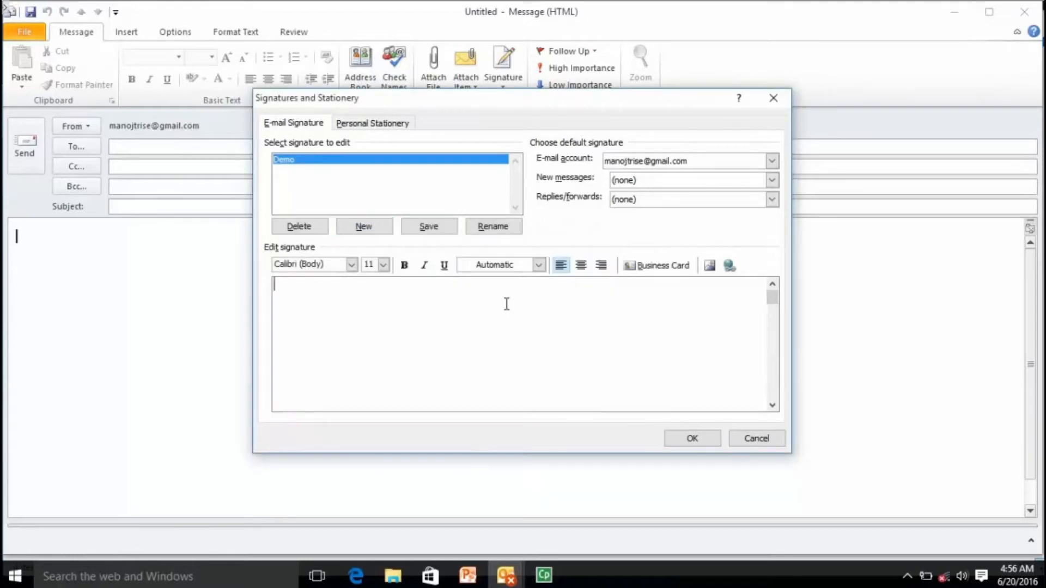
Write 'With Regards,' with the sender's name below, save it, and insert Demo into the message.
type("With Regards,")
key("Return")
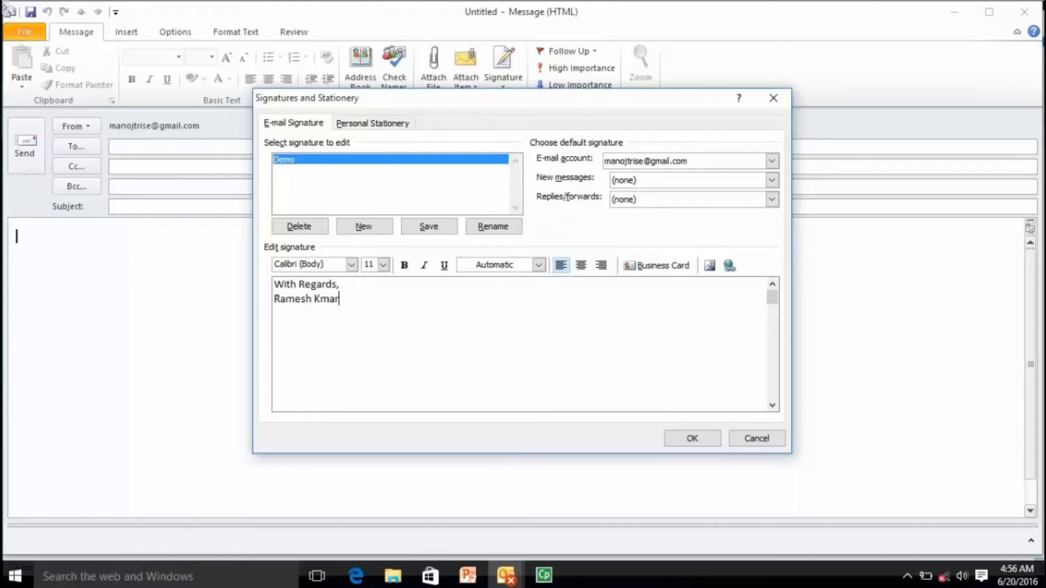
left_click(692, 439)
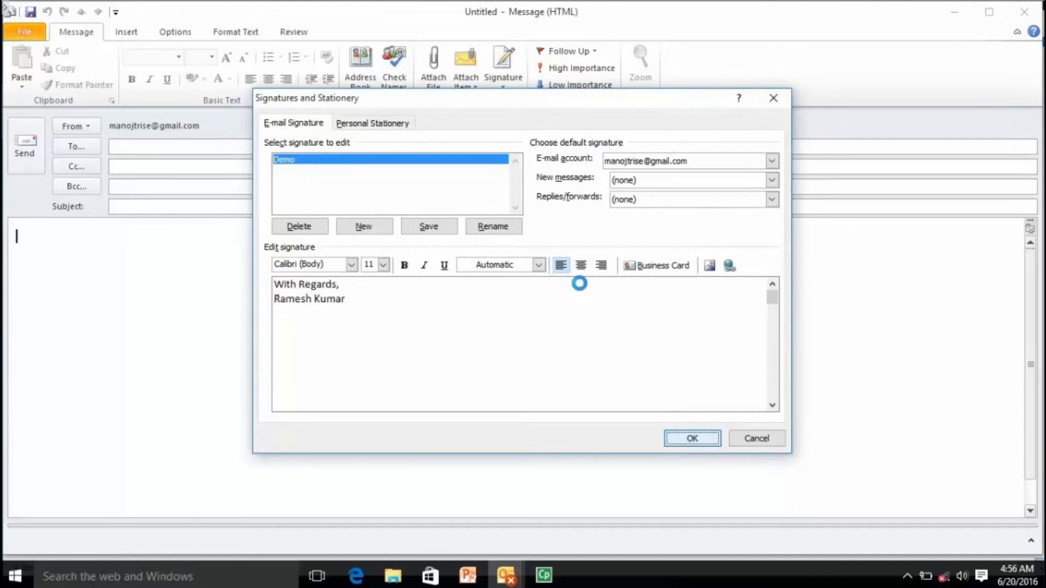
left_click(511, 88)
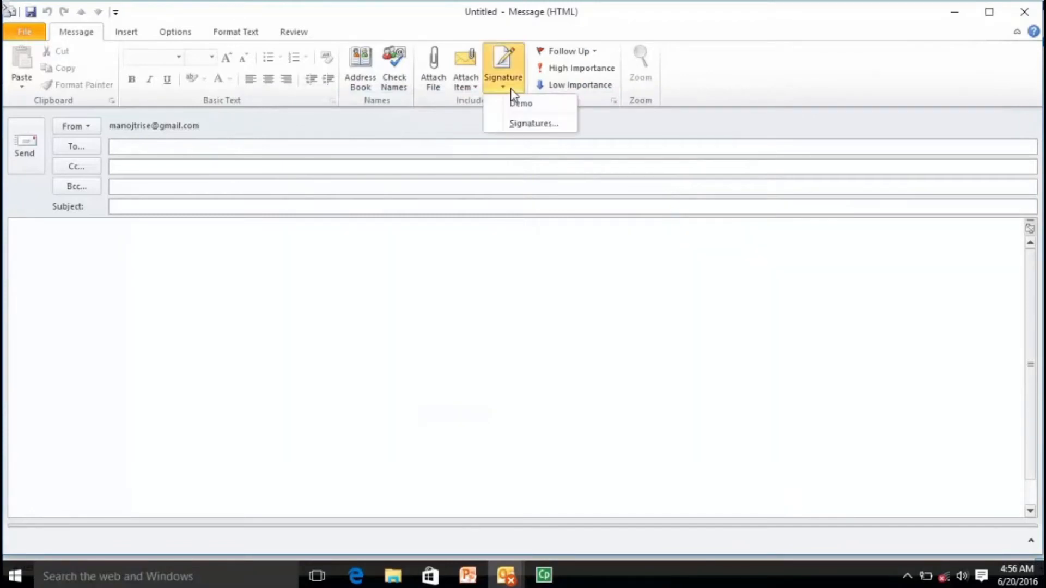
left_click(515, 104)
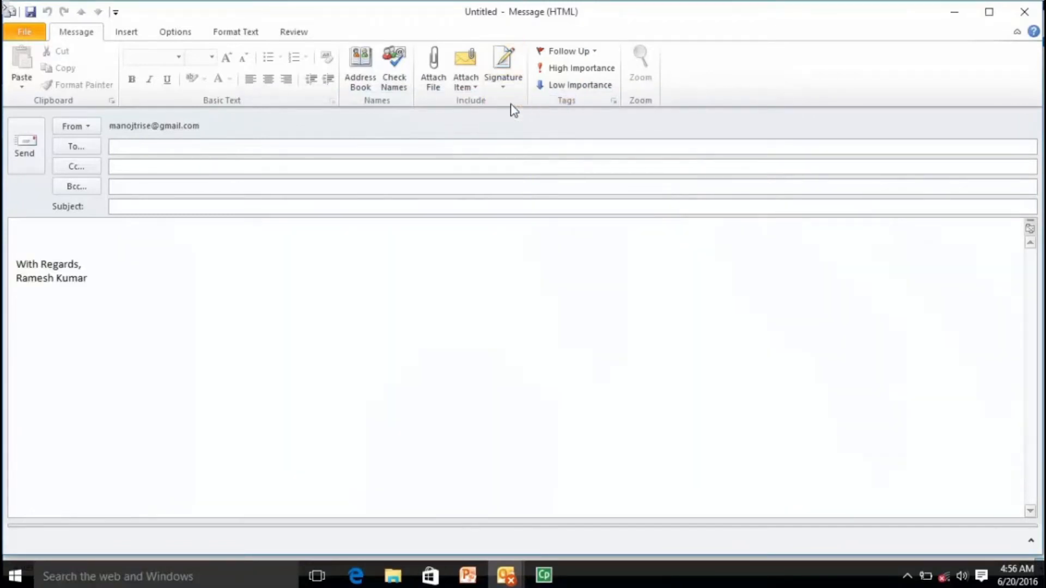
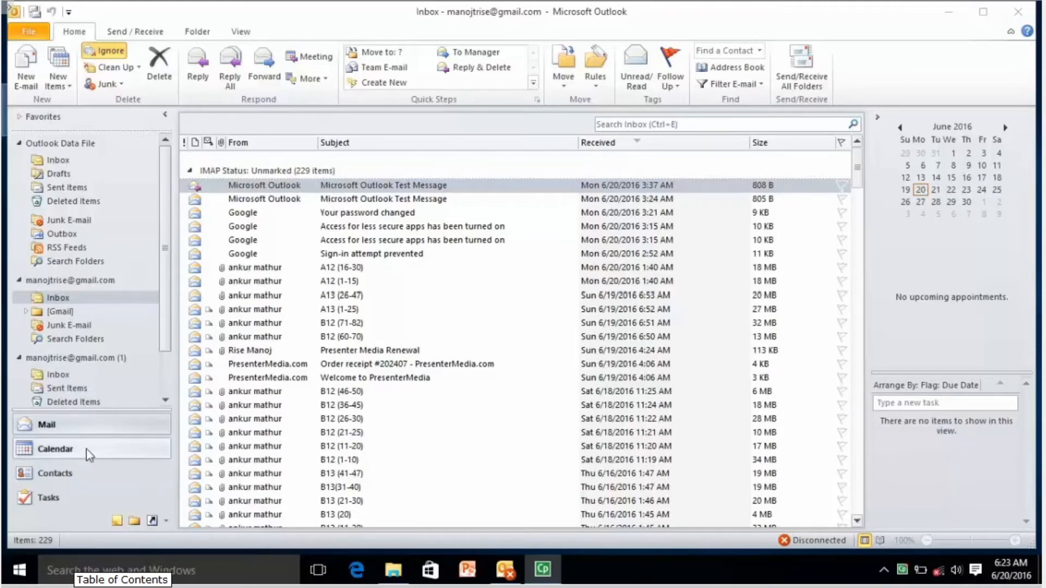
Open the Calendar, view June 22 through 30 in day view, then return to June 20.
left_click(73, 455)
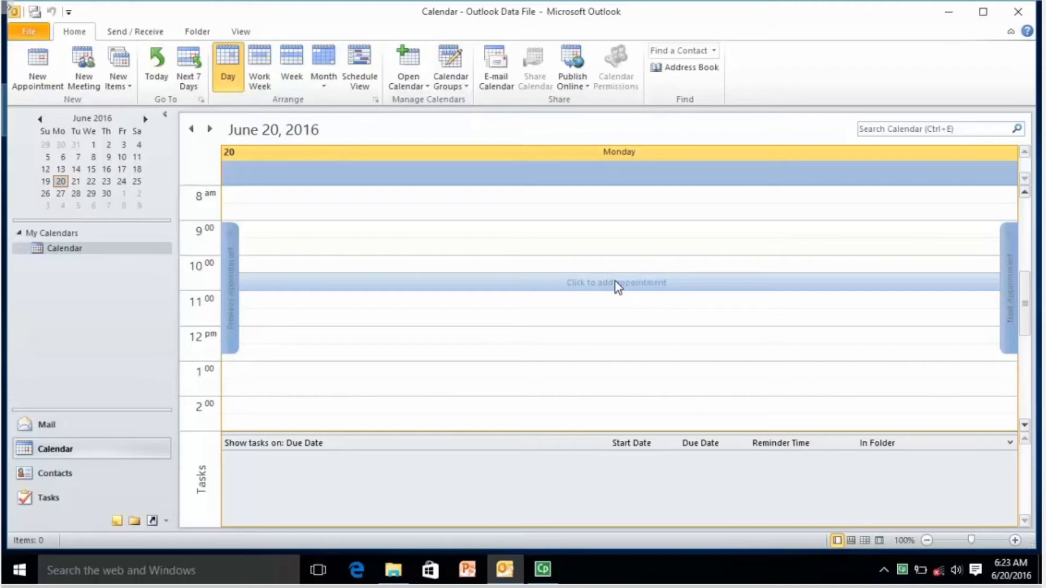
left_click(91, 181)
left_click(105, 182)
left_click(122, 182)
left_click(107, 194)
left_click(75, 194)
left_click(61, 194)
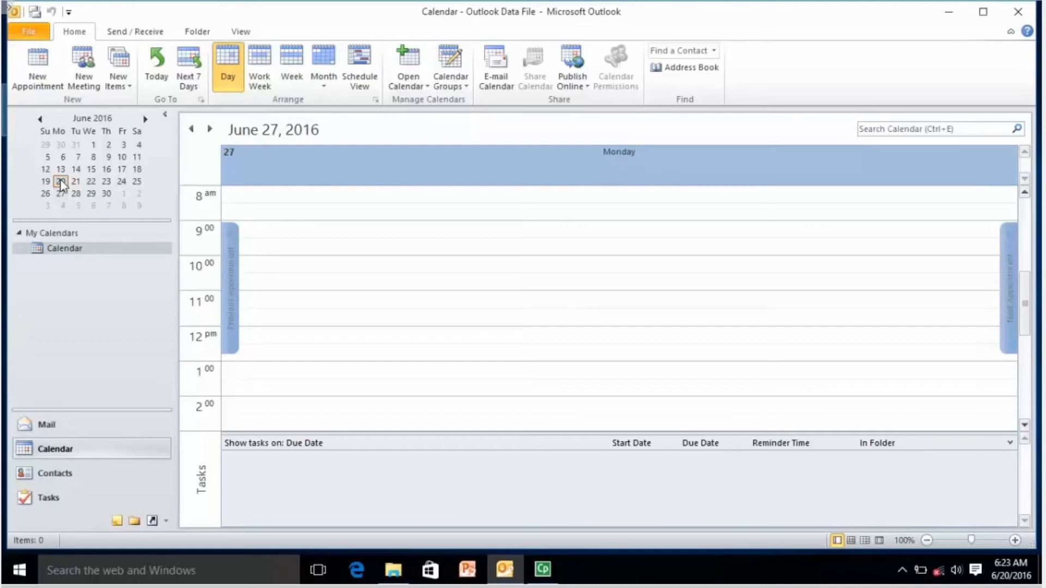
left_click(60, 182)
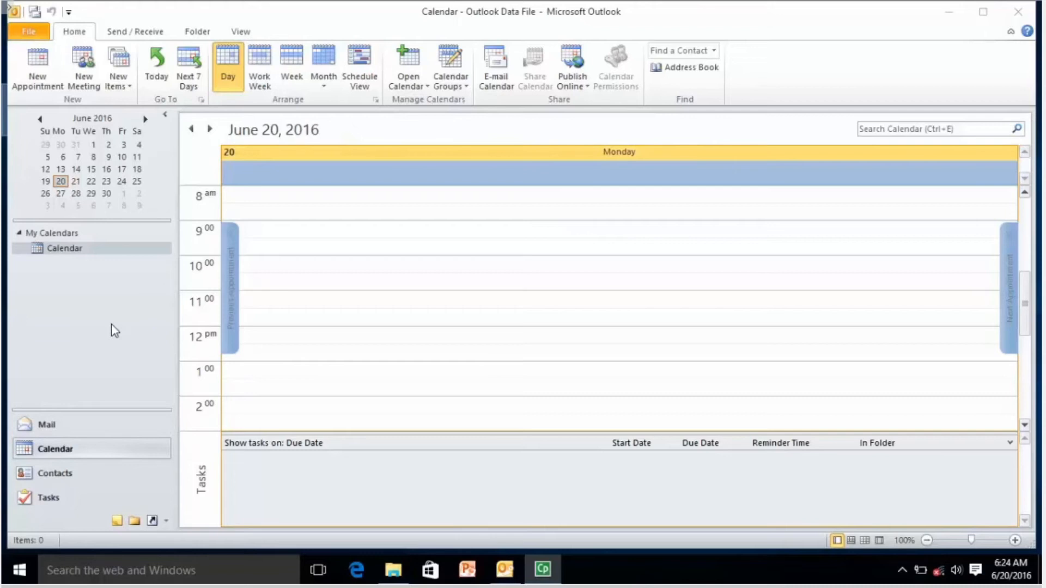
Create an all-day appointment 'Daily Meeting' at Jaipur on June 20 and save it.
left_click(38, 67)
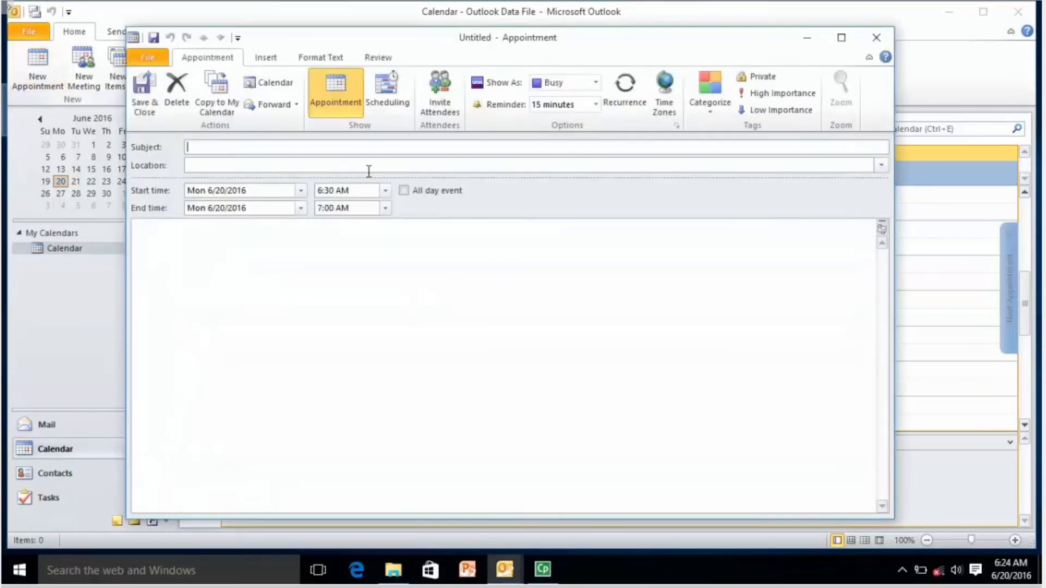
left_click(290, 145)
type("Dai")
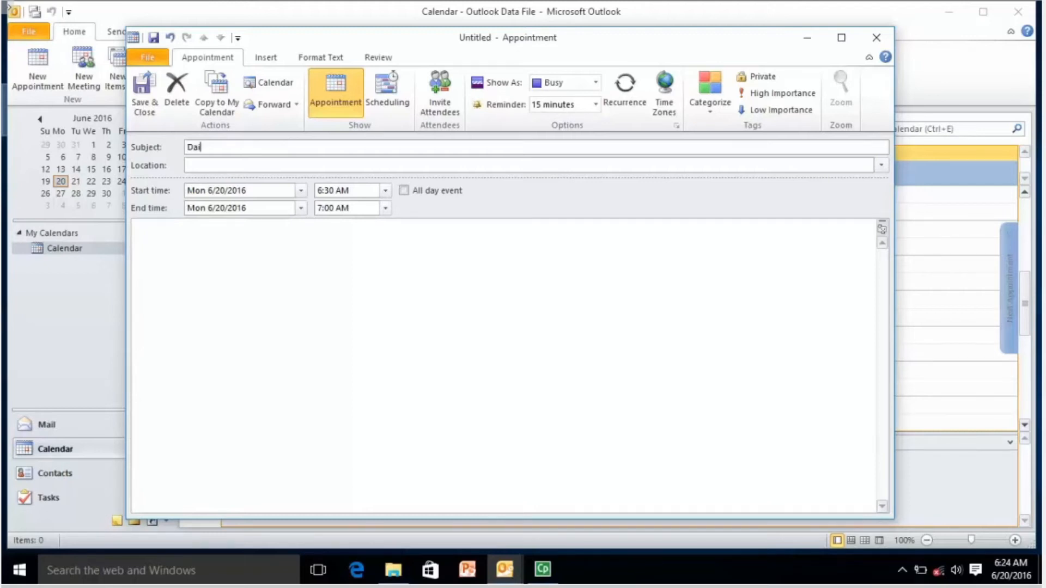
type("ly Meeting")
left_click(299, 165)
type("Ha")
key("BackSpace")
key("BackSpace")
type("Jaipur")
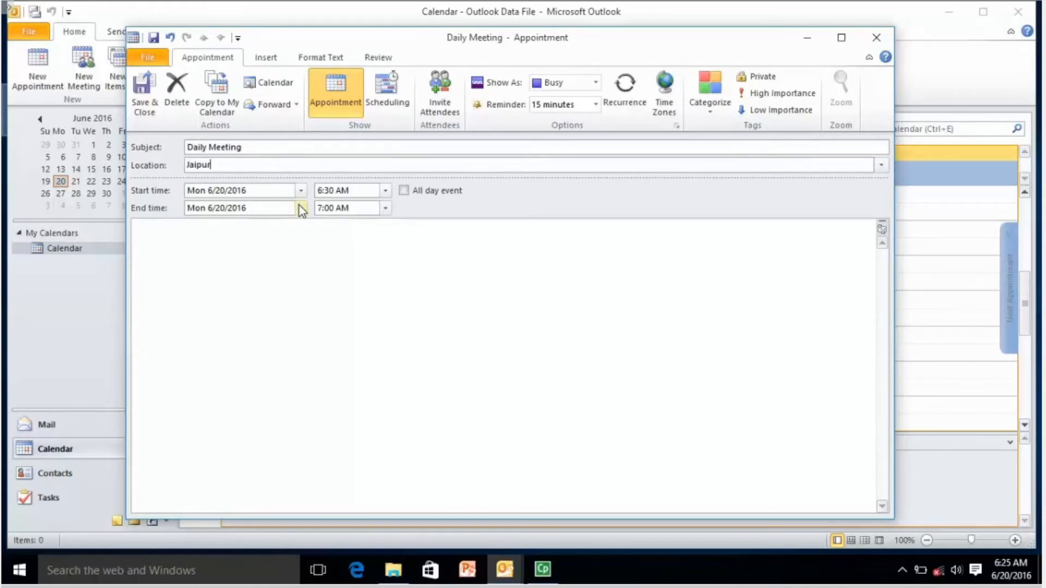
left_click(403, 191)
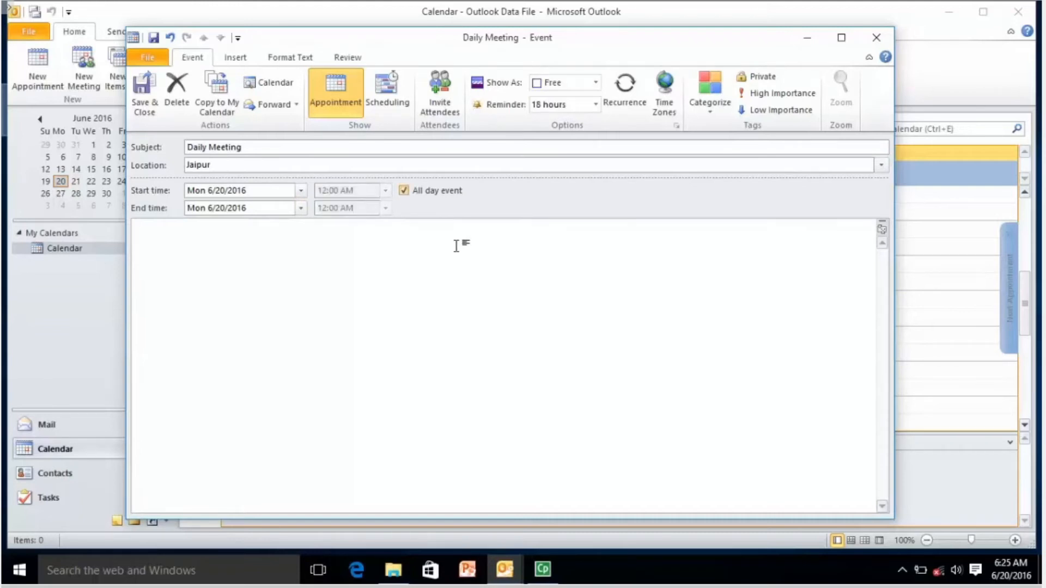
left_click(145, 105)
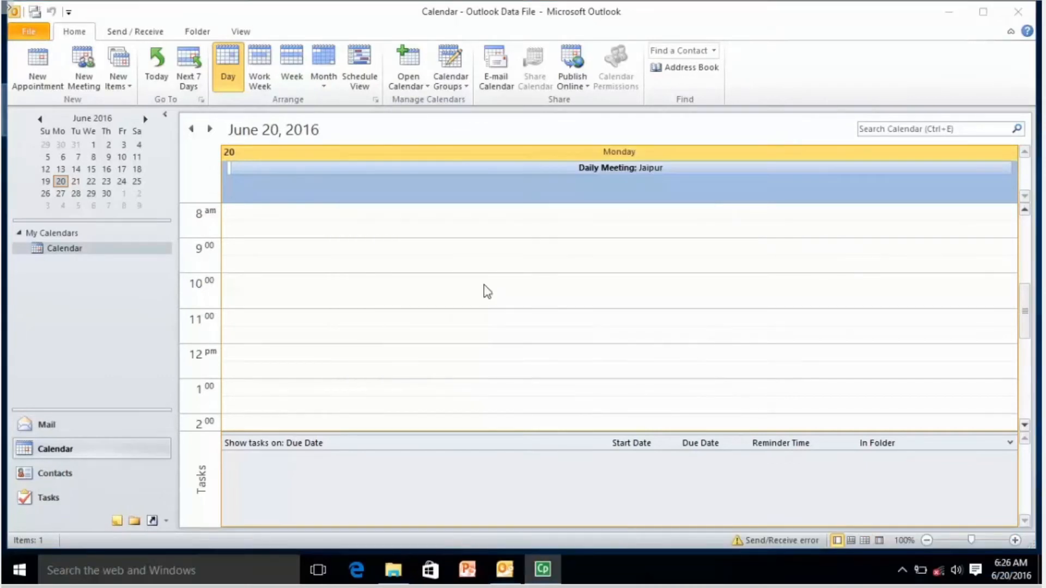
left_click(487, 290)
Start a new appointment on Wednesday, June 22, 2016.
left_click(76, 183)
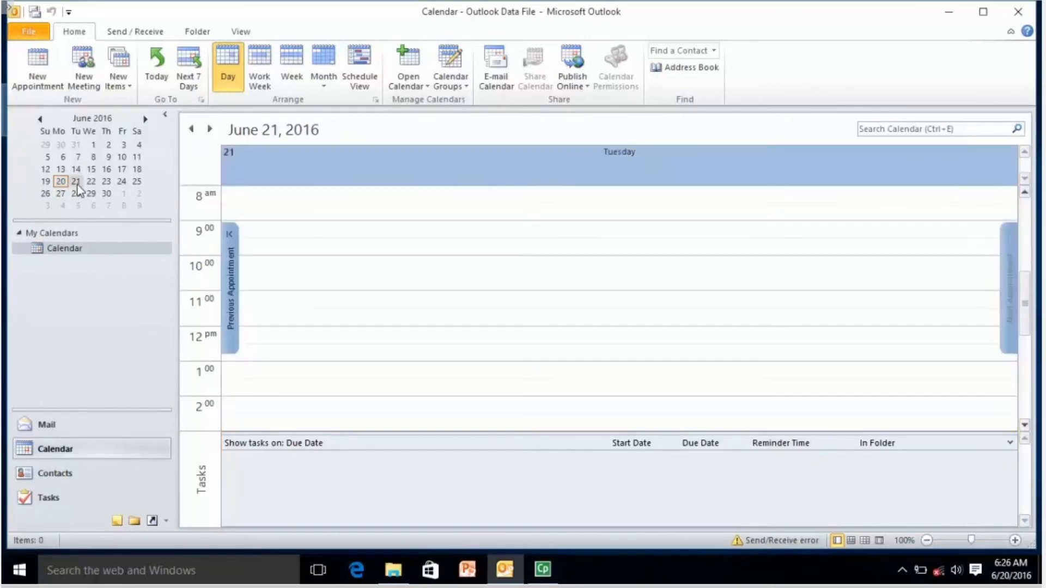
left_click(94, 183)
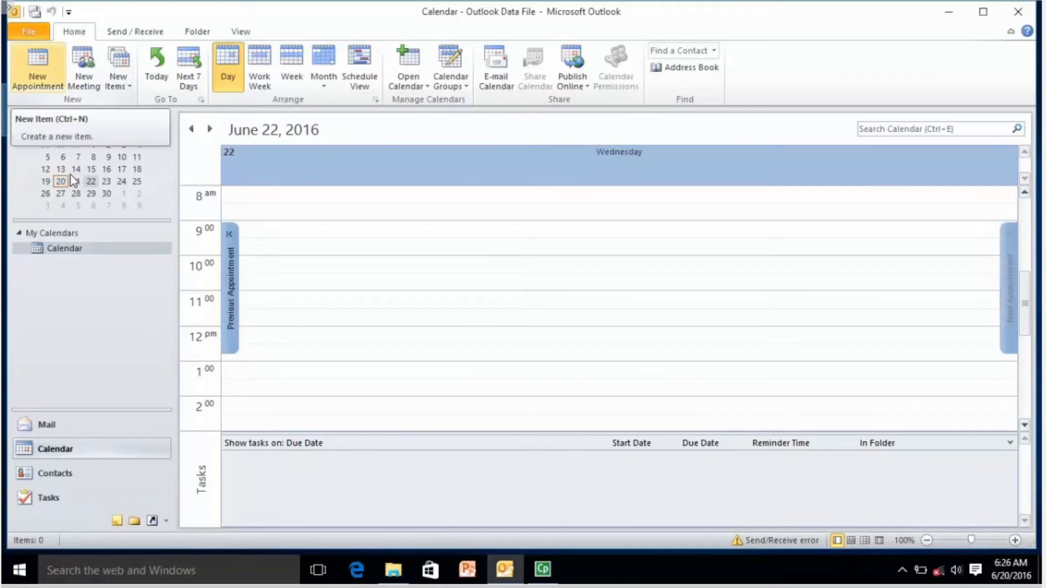
left_click(42, 77)
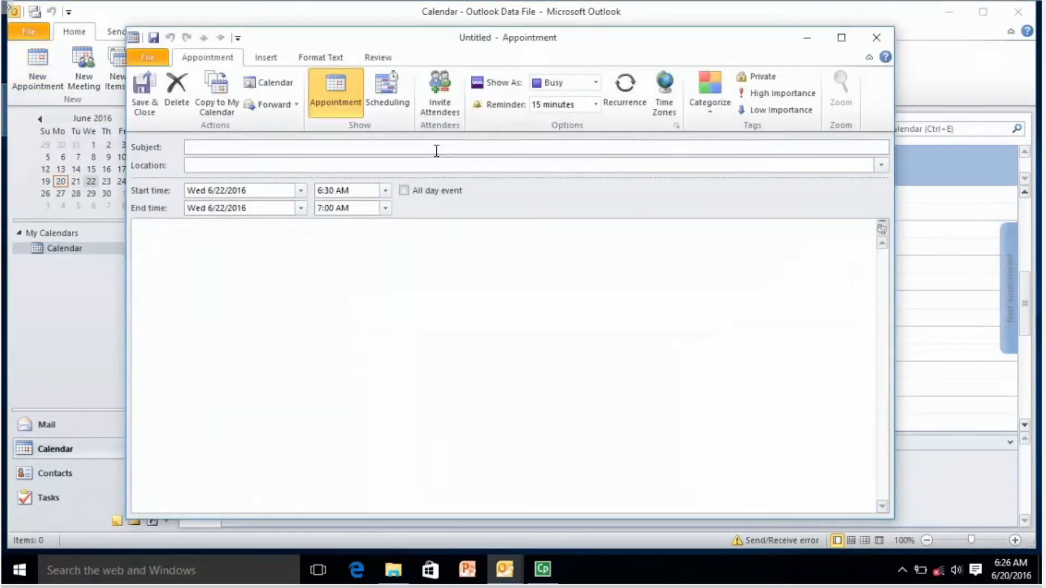
In Recurrence, try the Daily, Weekly, Monthly and Yearly patterns, then choose the start time.
left_click(621, 94)
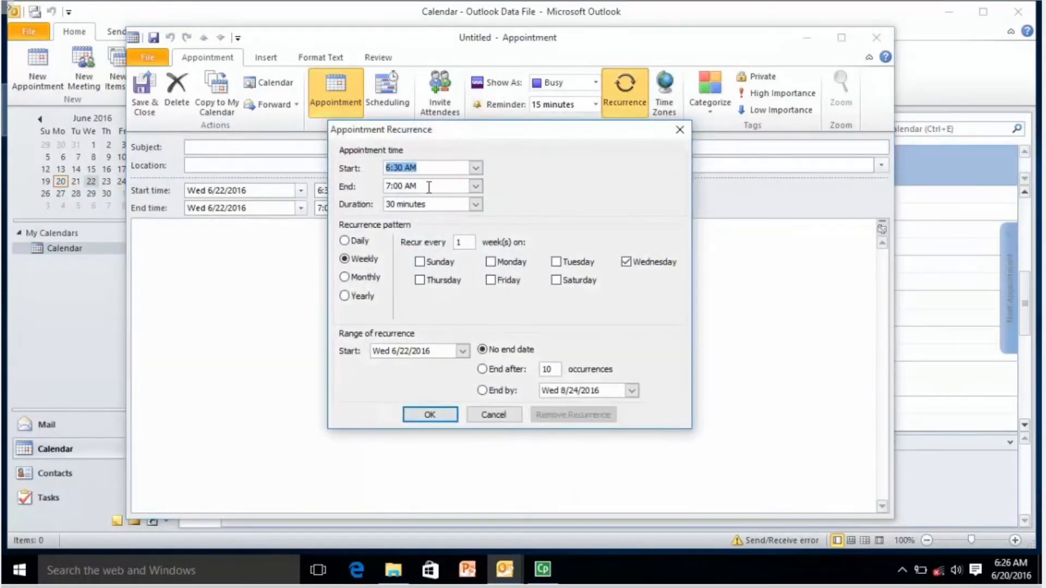
left_click(345, 243)
left_click(345, 260)
left_click(345, 277)
left_click(345, 295)
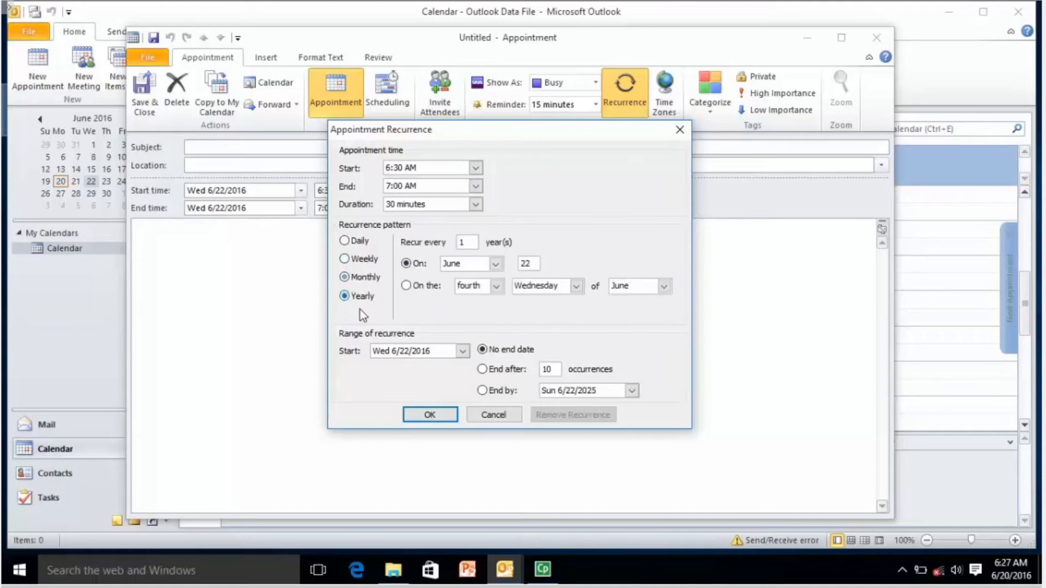
left_click(476, 169)
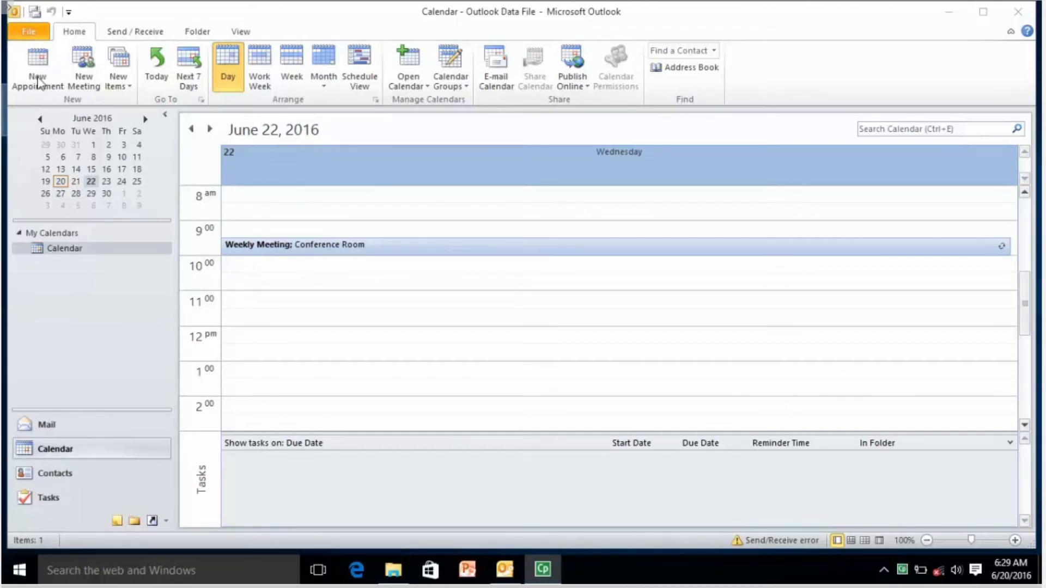
double_click(367, 248)
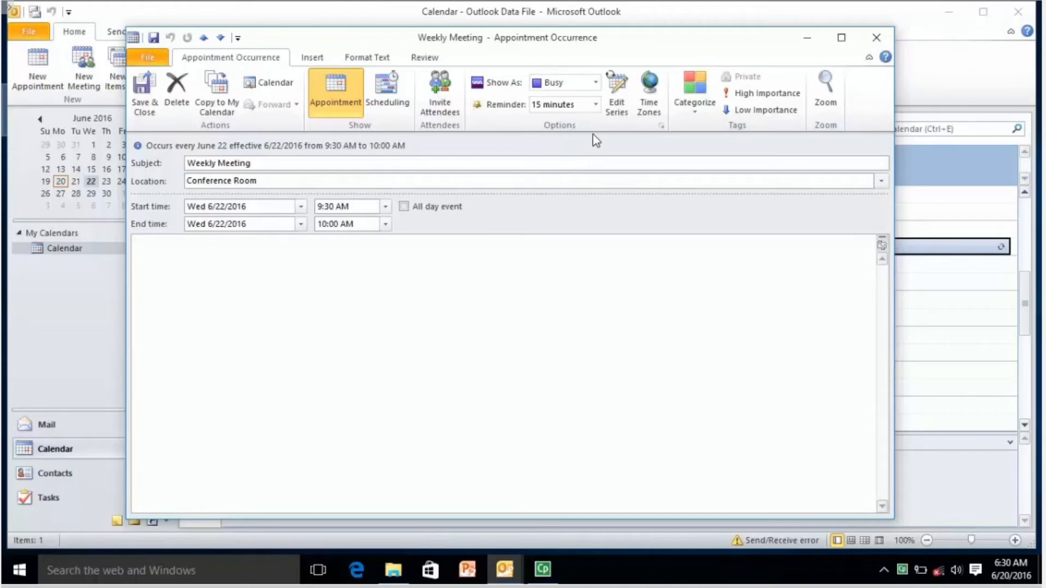
left_click(595, 106)
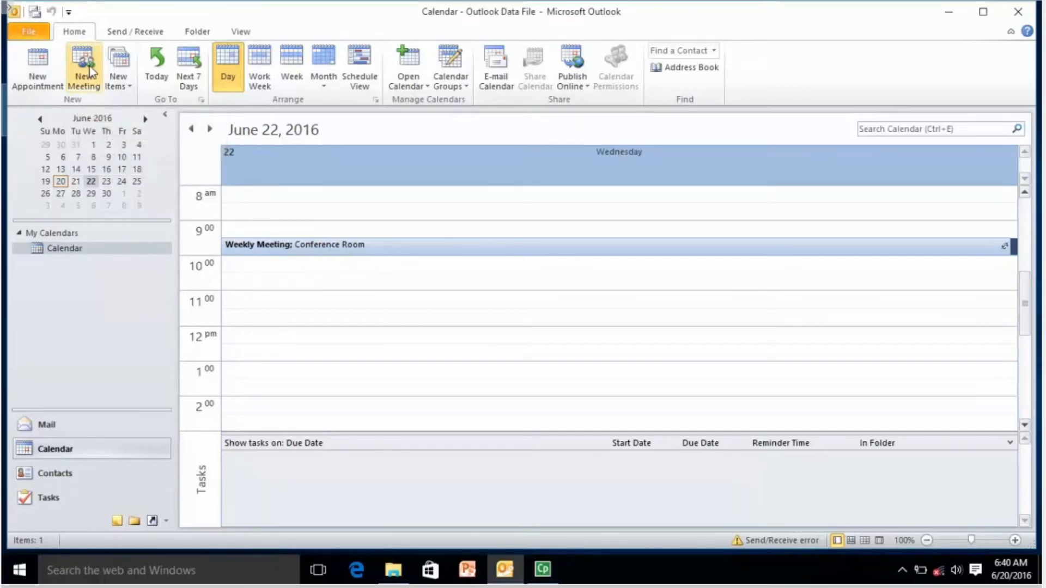
Start a new meeting request and add two invitees from the address suggestions.
left_click(90, 67)
left_click(84, 68)
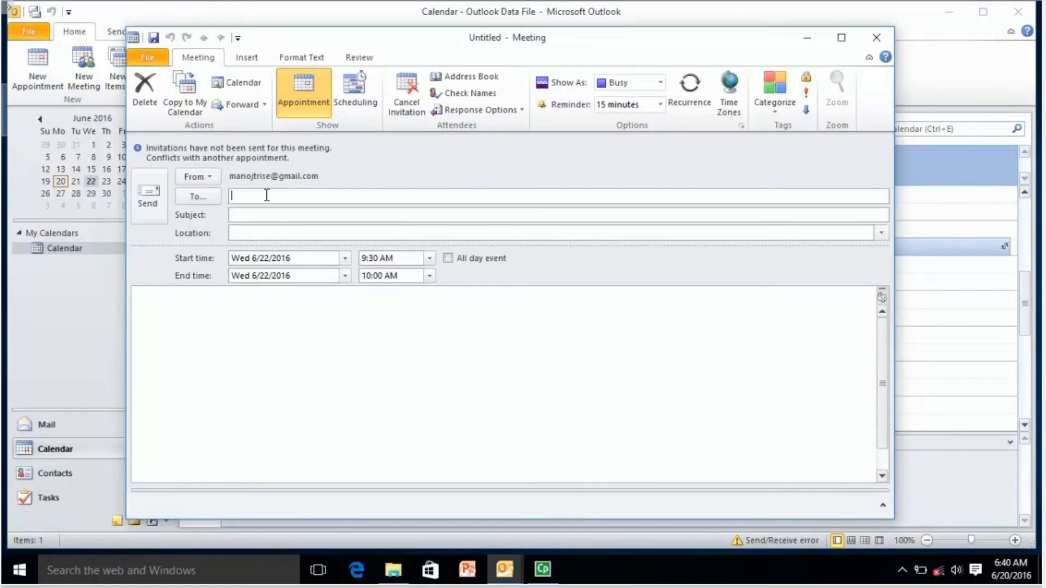
type("abc")
key("Return")
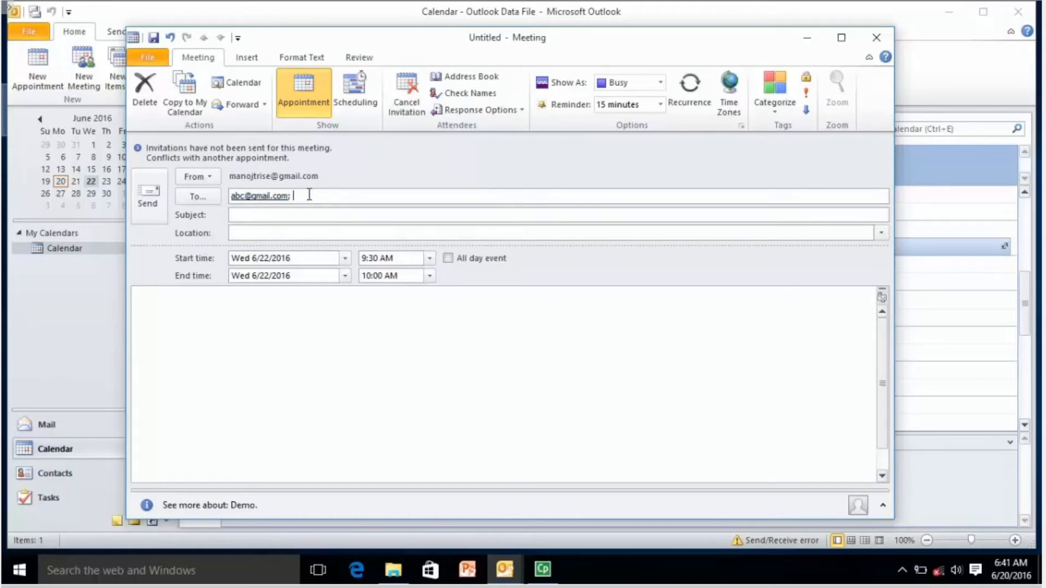
type("bcd")
key("Return")
Enter the subject 'Meeting' and the location 'Conference Room'.
left_click(279, 217)
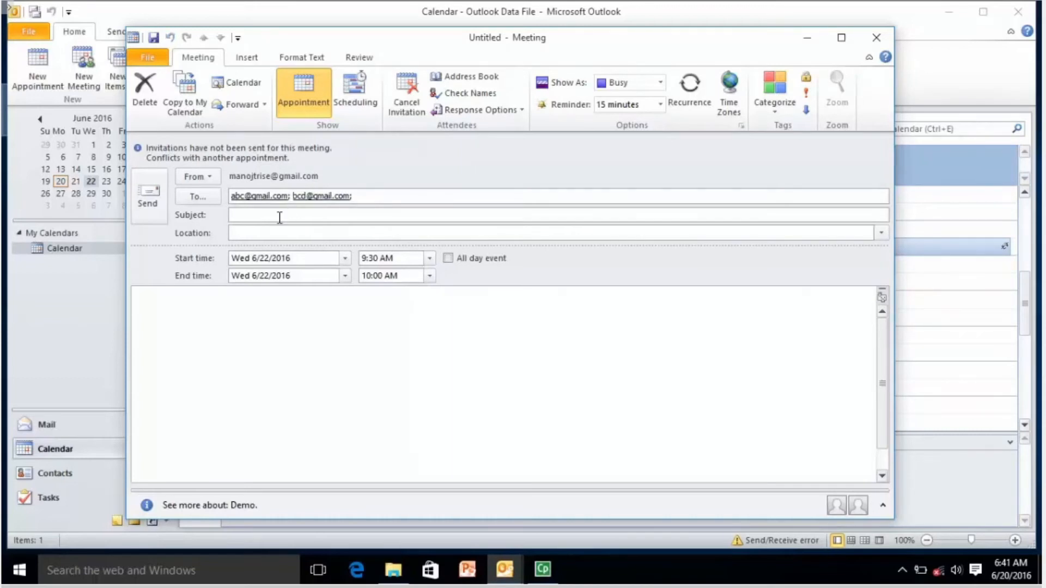
type("Meeting")
left_click(291, 233)
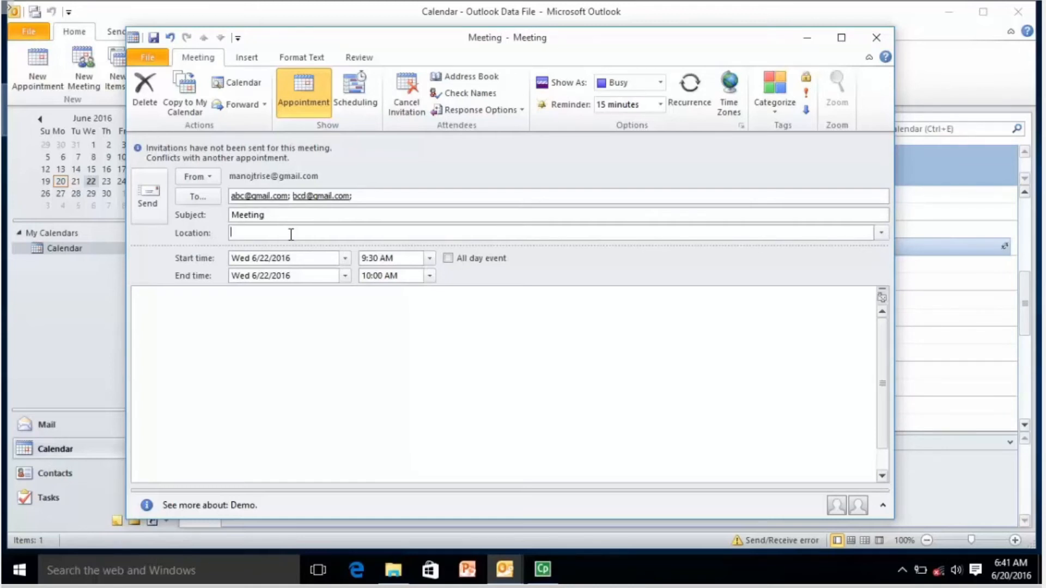
type("Conference Room")
Move the start date to June 23, 2016 and write 'Please attend meeting. Its urgent.'.
left_click(346, 259)
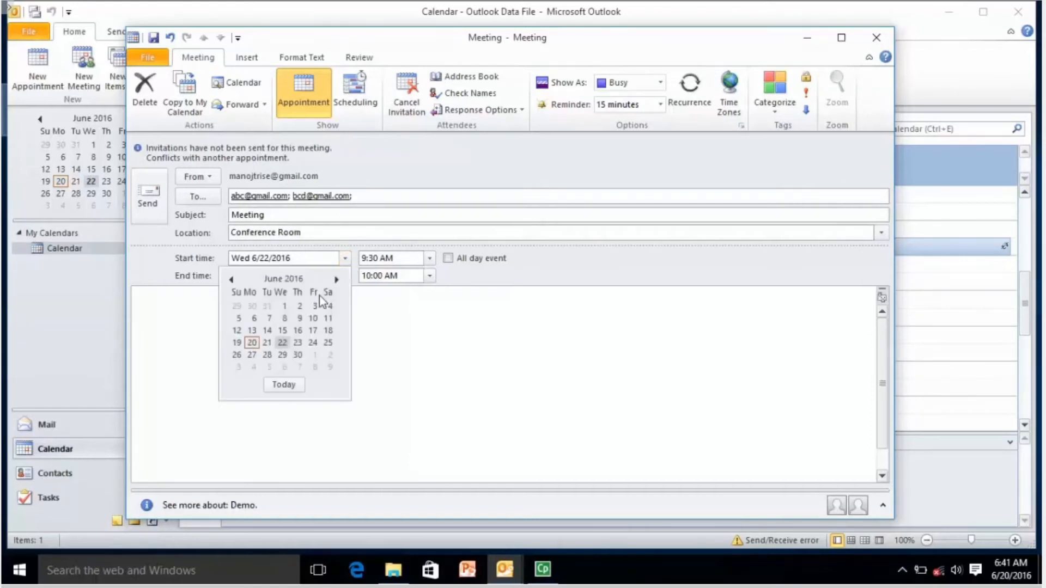
left_click(283, 342)
left_click(346, 261)
left_click(298, 343)
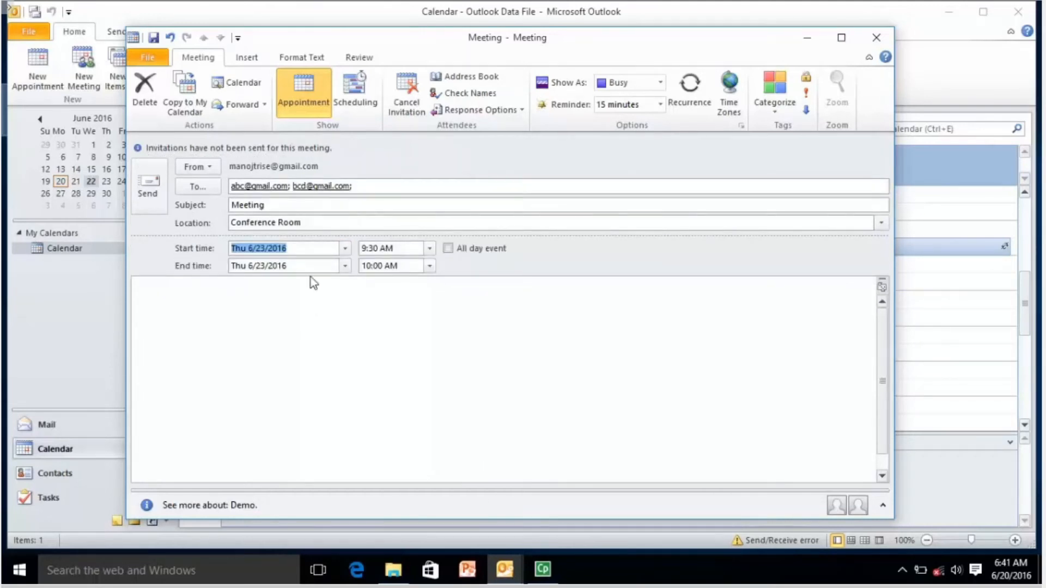
left_click(317, 223)
left_click(312, 244)
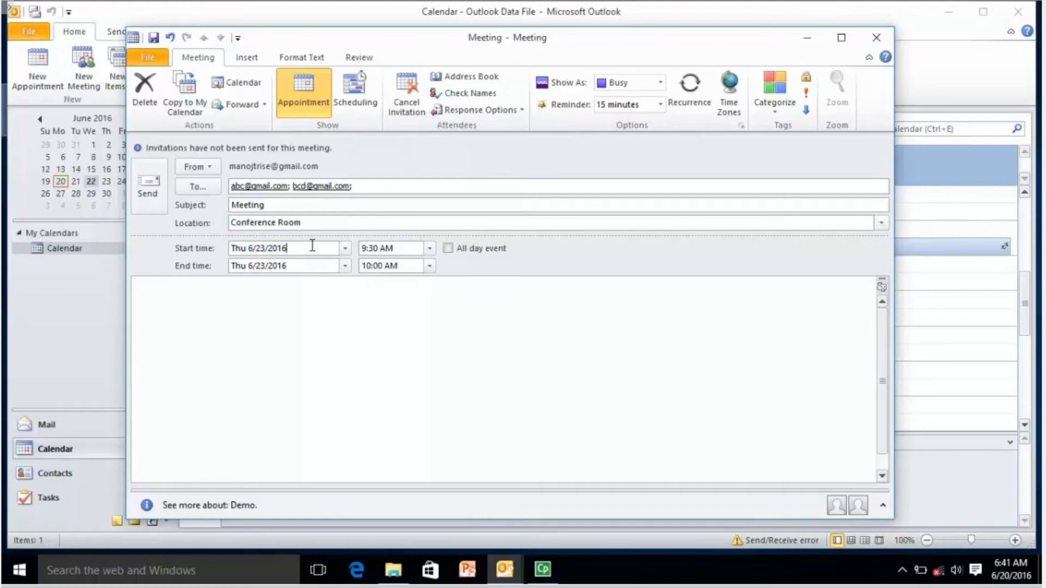
left_click(423, 280)
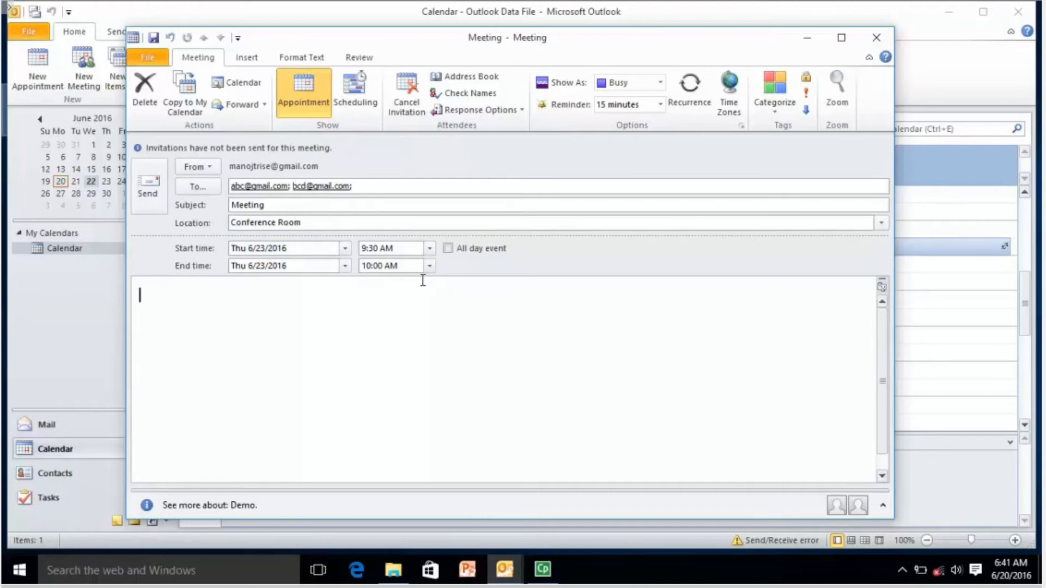
type("Please attend meeting.")
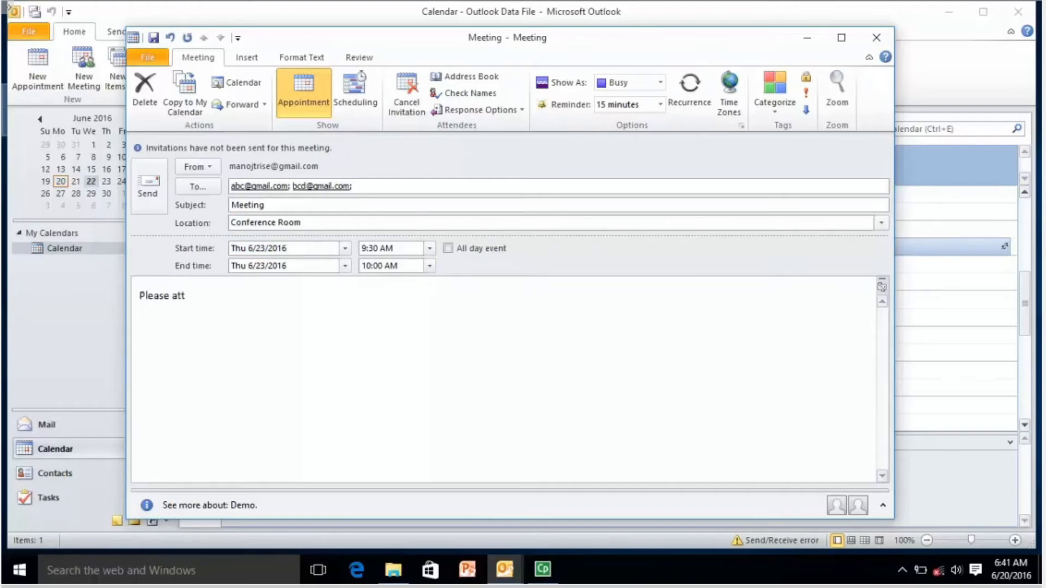
type(" Its urgent.")
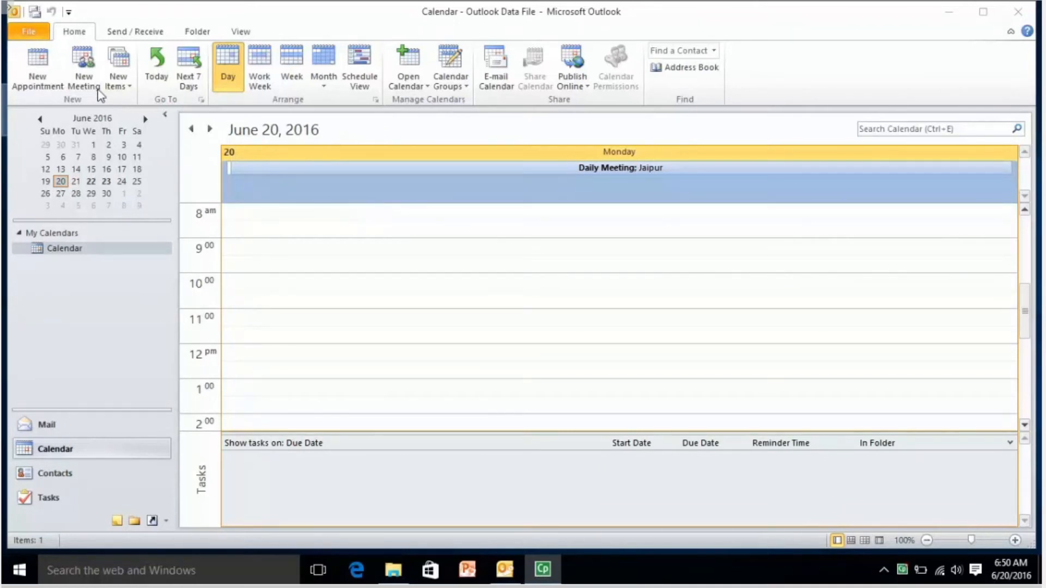
Start a new meeting and set its recurrence to weekly after trying Daily and Monthly.
left_click(82, 61)
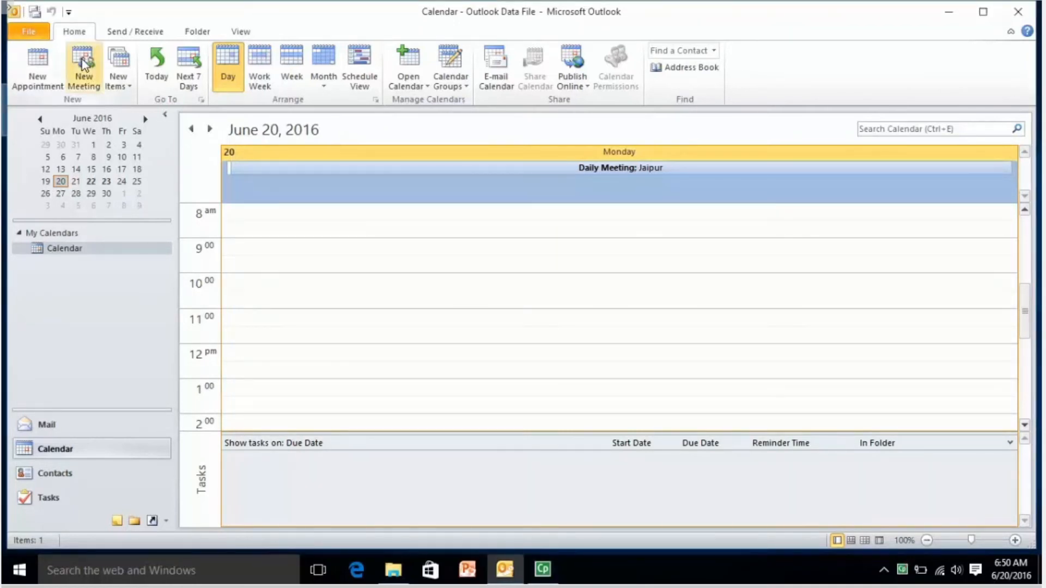
left_click(83, 63)
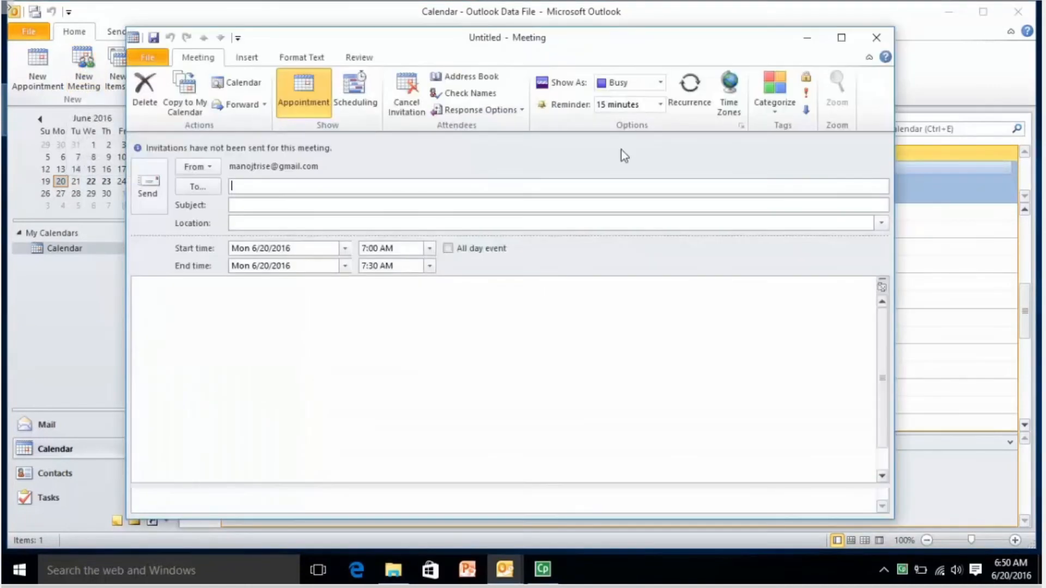
left_click(705, 101)
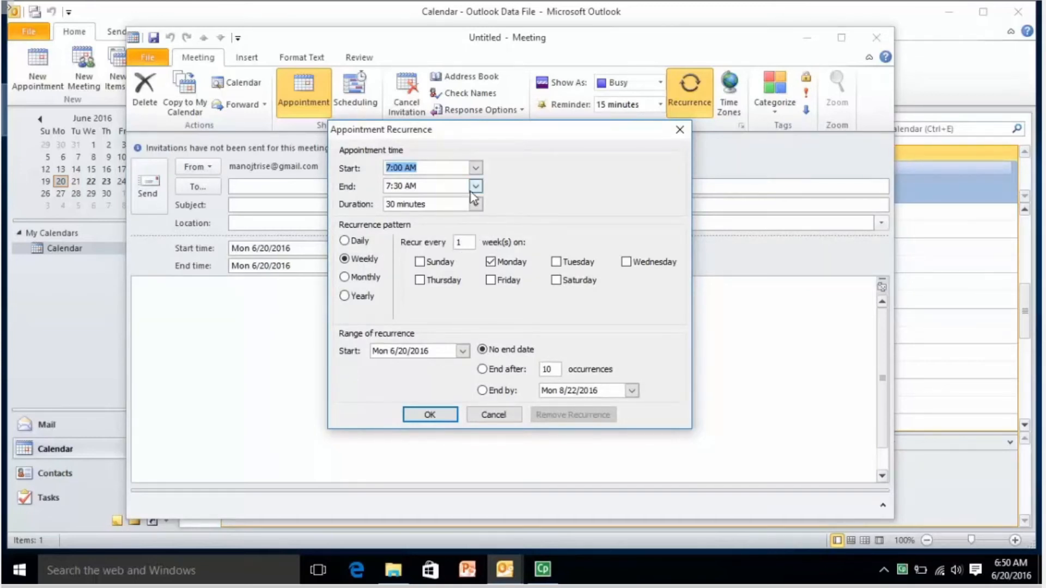
left_click(343, 241)
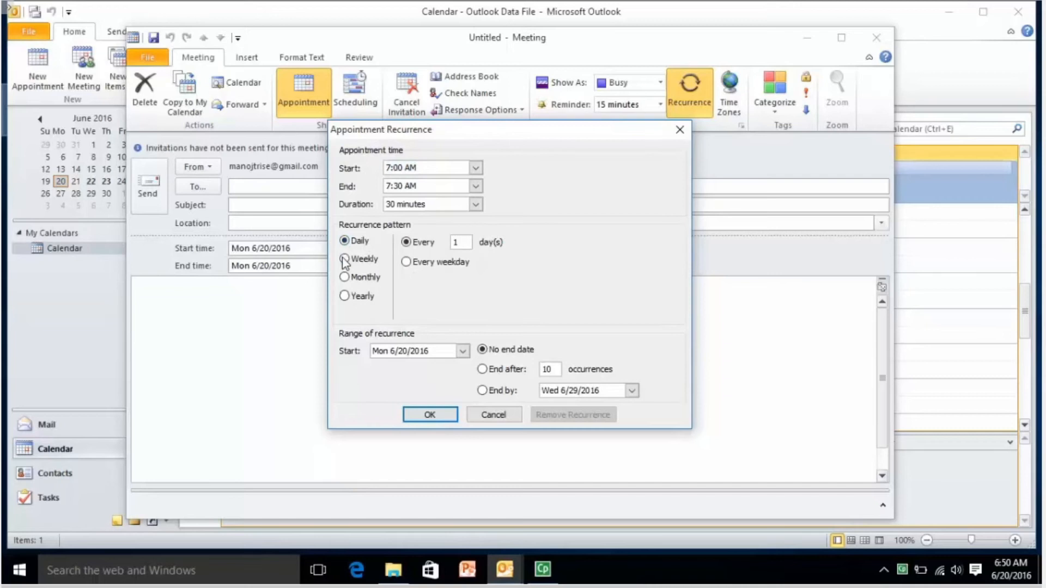
left_click(345, 260)
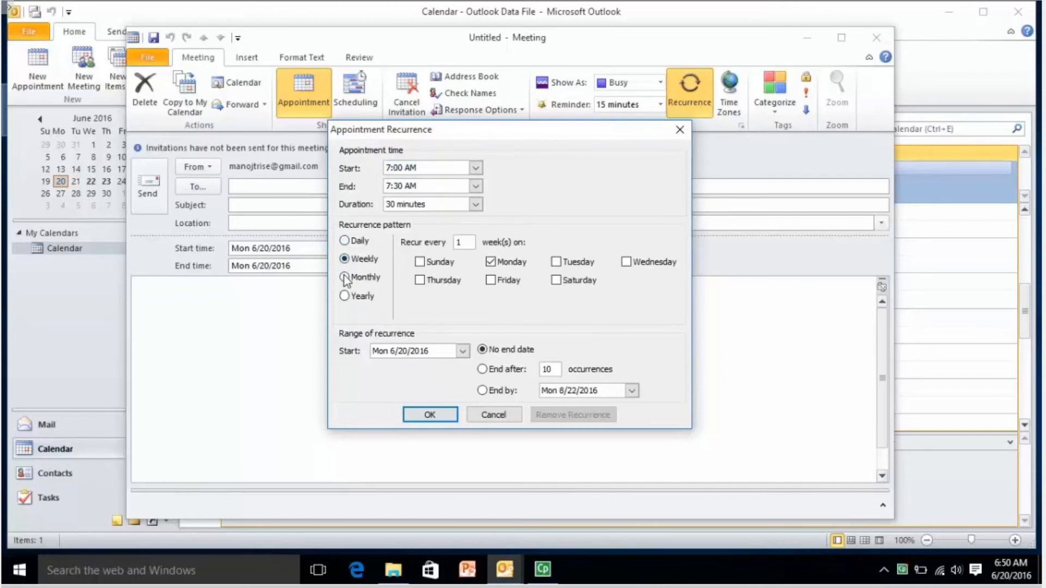
left_click(345, 279)
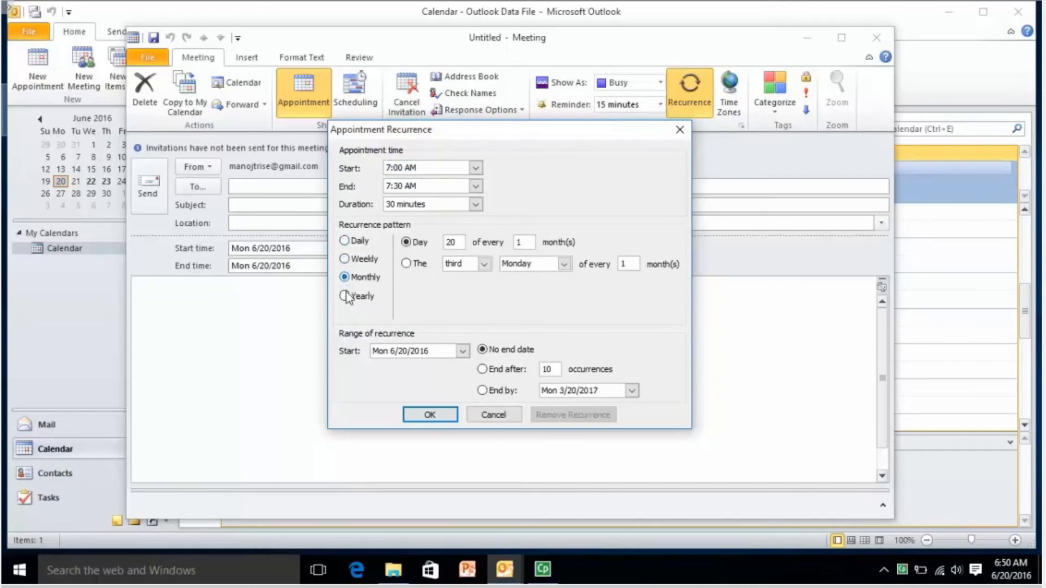
left_click(346, 260)
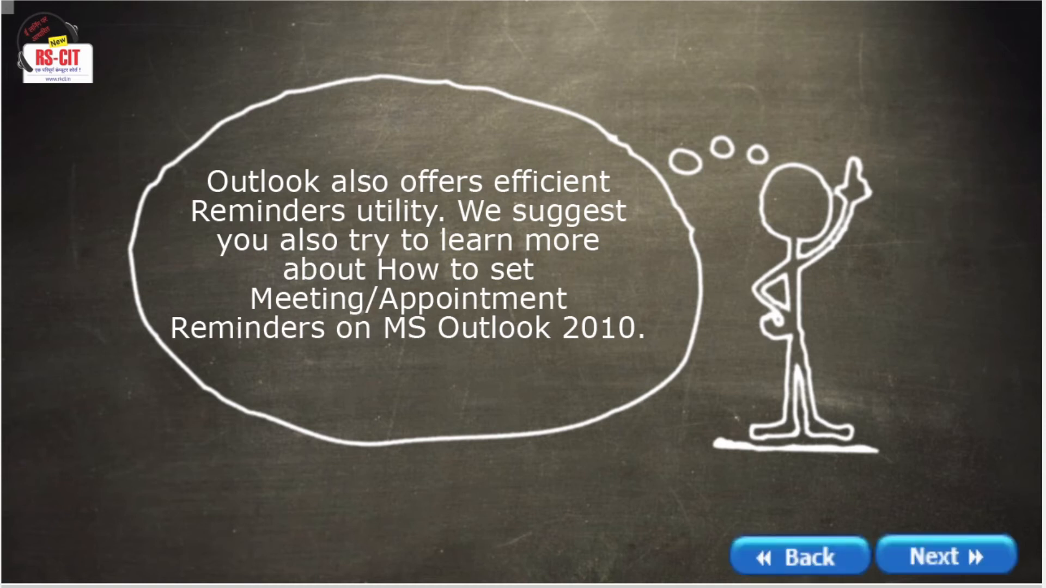
Advance the tutorial past the reminders tip to the Contacts, Tasks & Notes section.
left_click(946, 557)
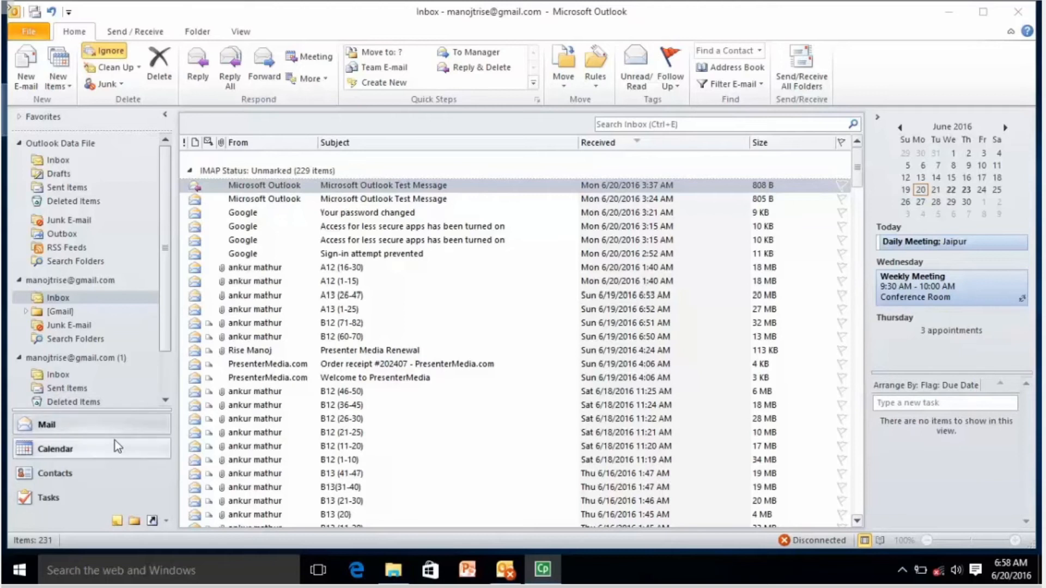
Switch to Contacts and open the Demo business card for editing.
left_click(125, 482)
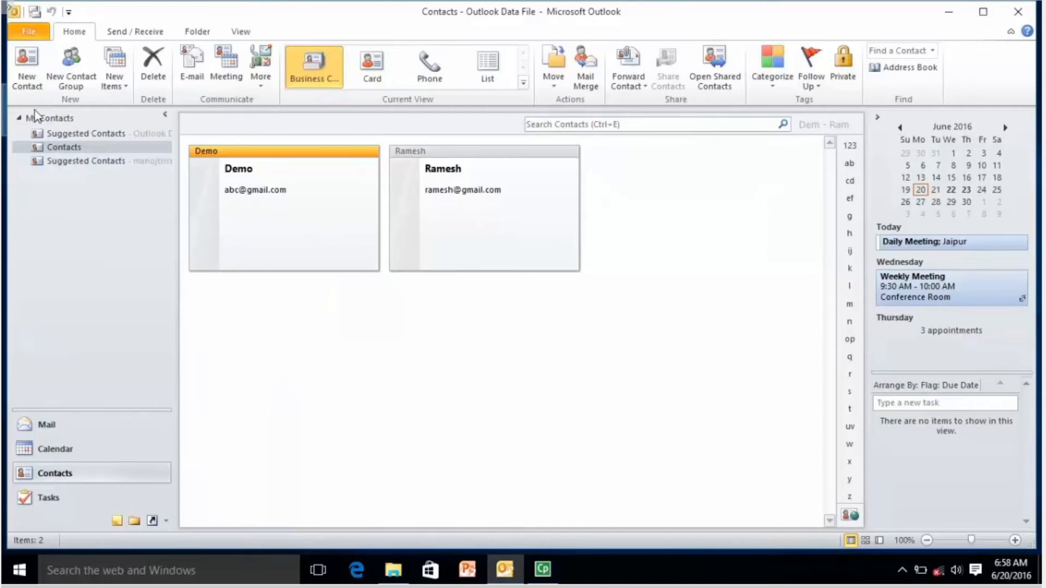
double_click(245, 185)
Fill in RKCL as the Demo contact's company and Manager as its job title.
left_click(165, 142)
type("RKCL")
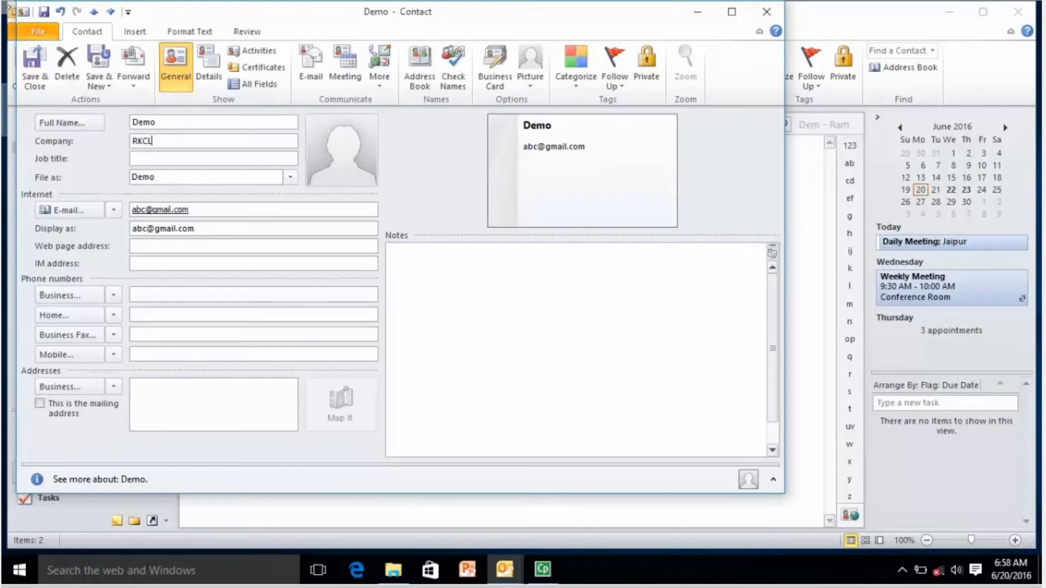
key("Tab")
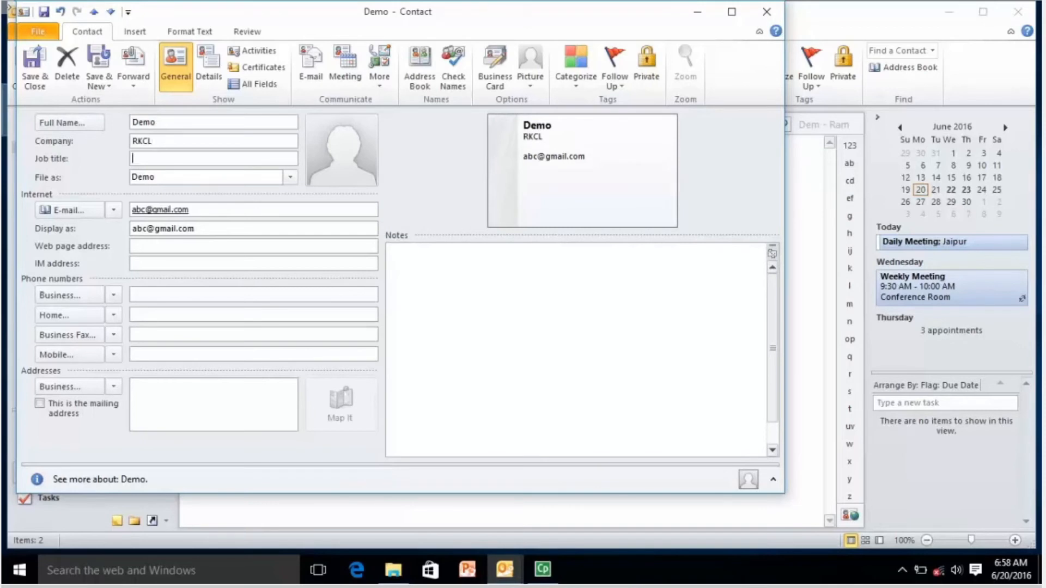
type("Manager")
Save the Demo contact, select the second contact card, and start a new contact.
left_click(36, 77)
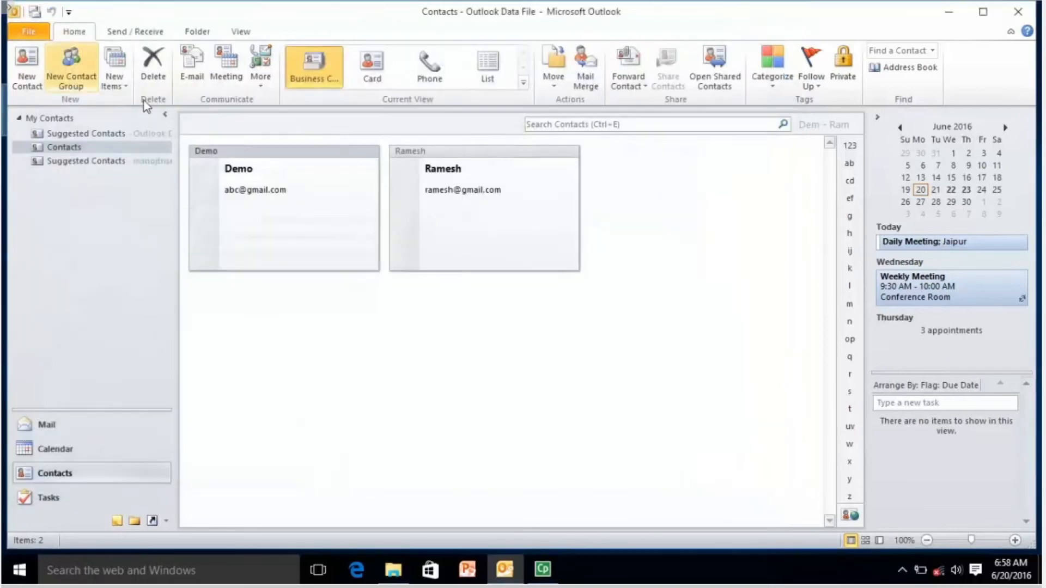
left_click(472, 215)
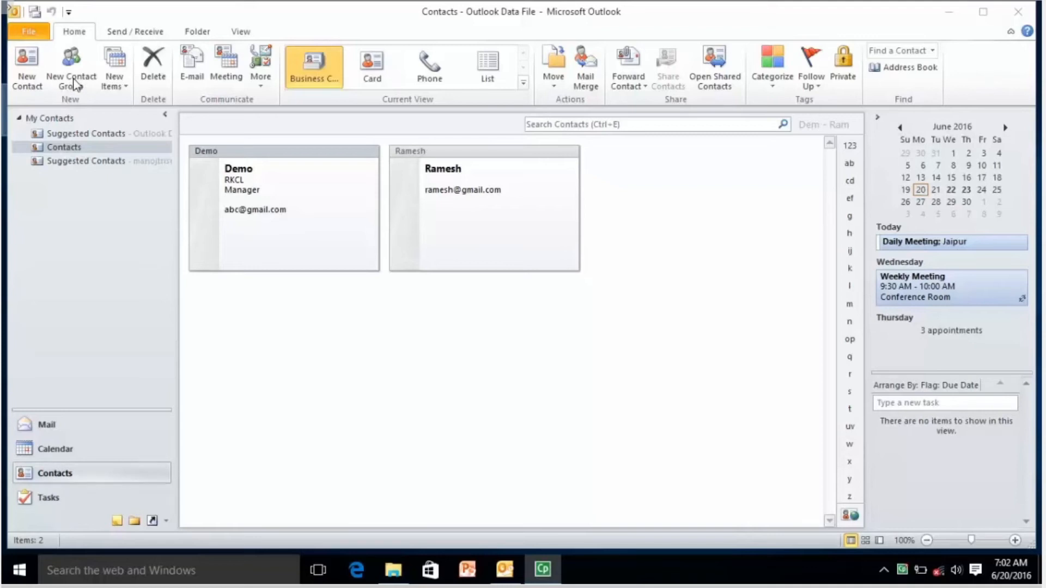
left_click(26, 70)
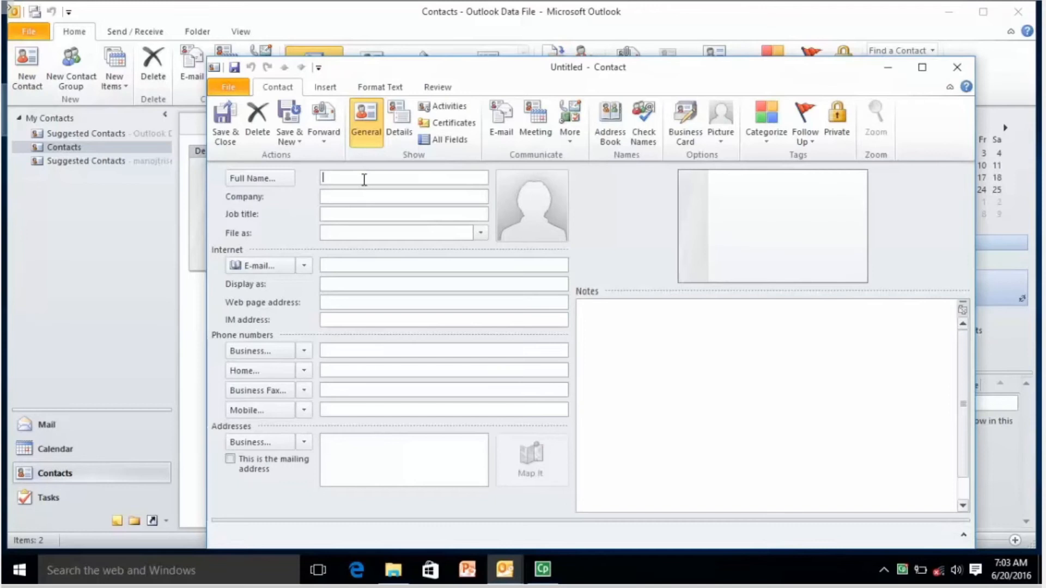
Add a third contact with its full name and e-mail address, confirming the name check, and save it.
type("Suresh")
key("Tab")
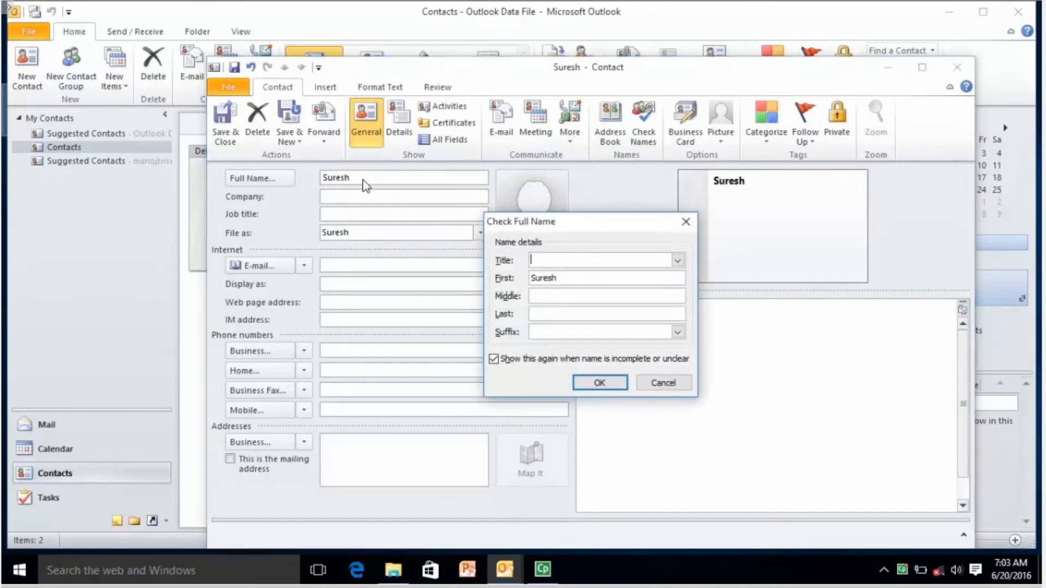
left_click(599, 381)
left_click(378, 263)
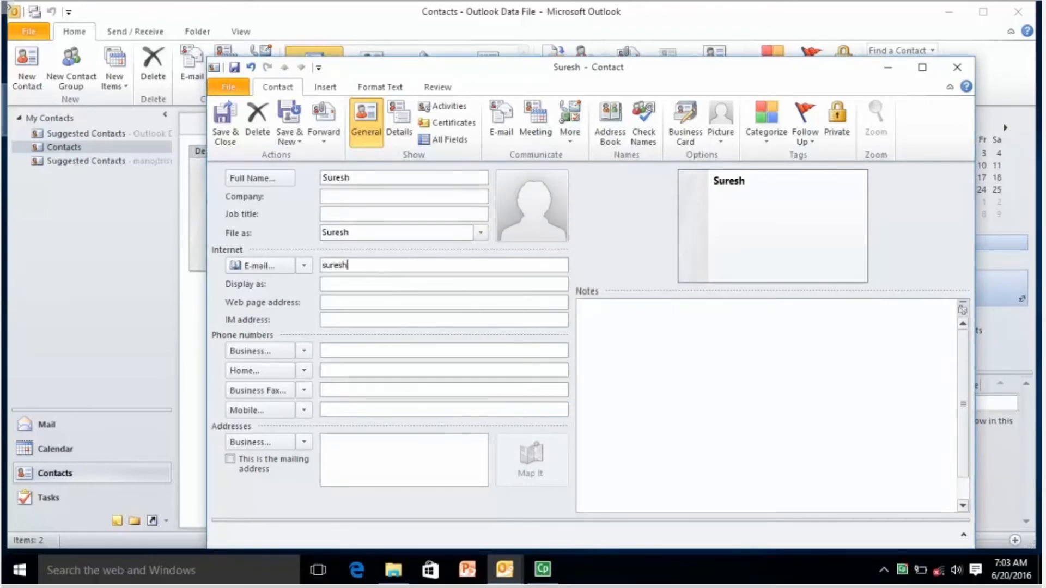
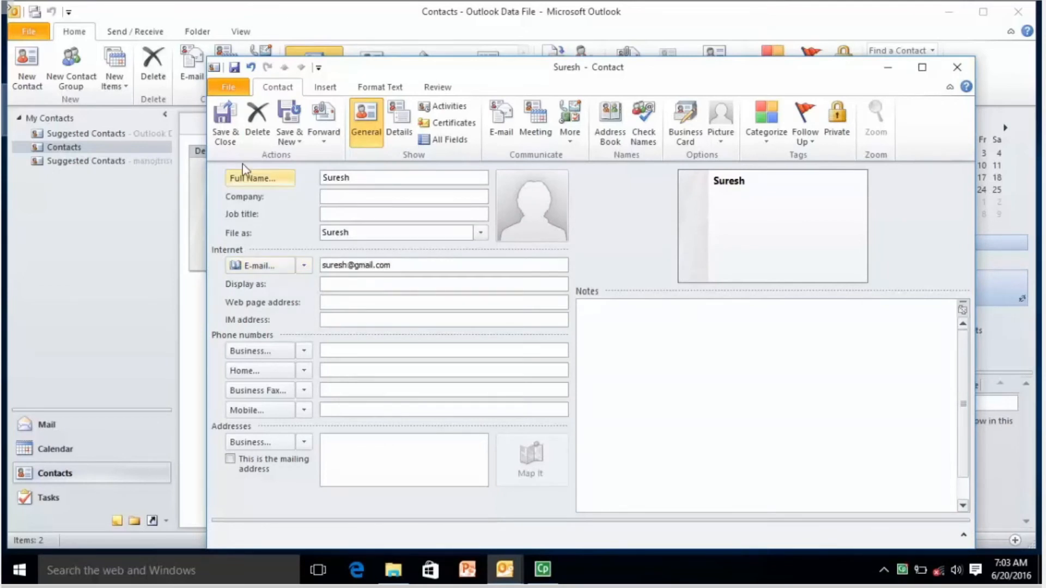
left_click(234, 136)
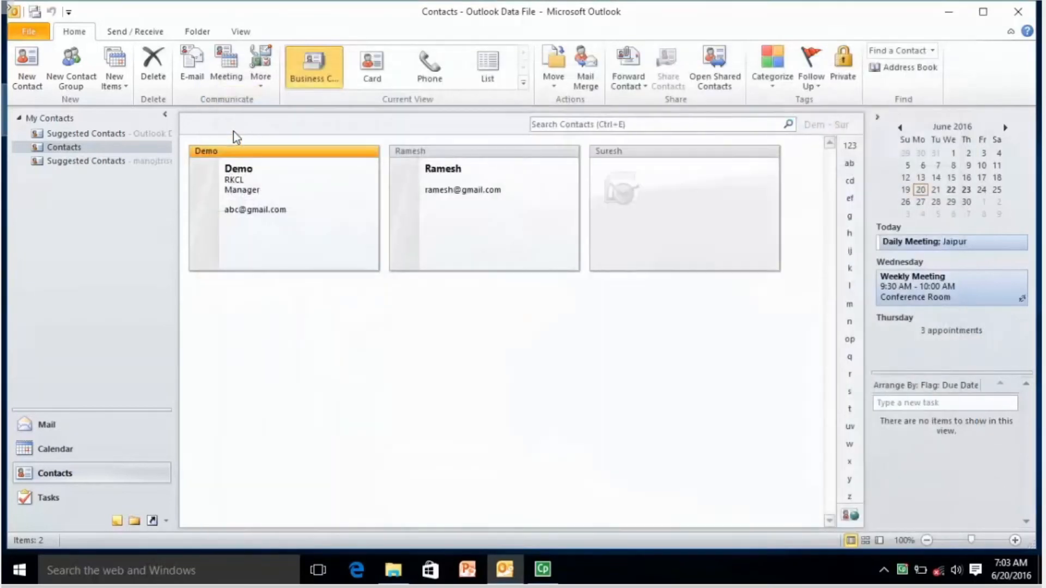
left_click(640, 192)
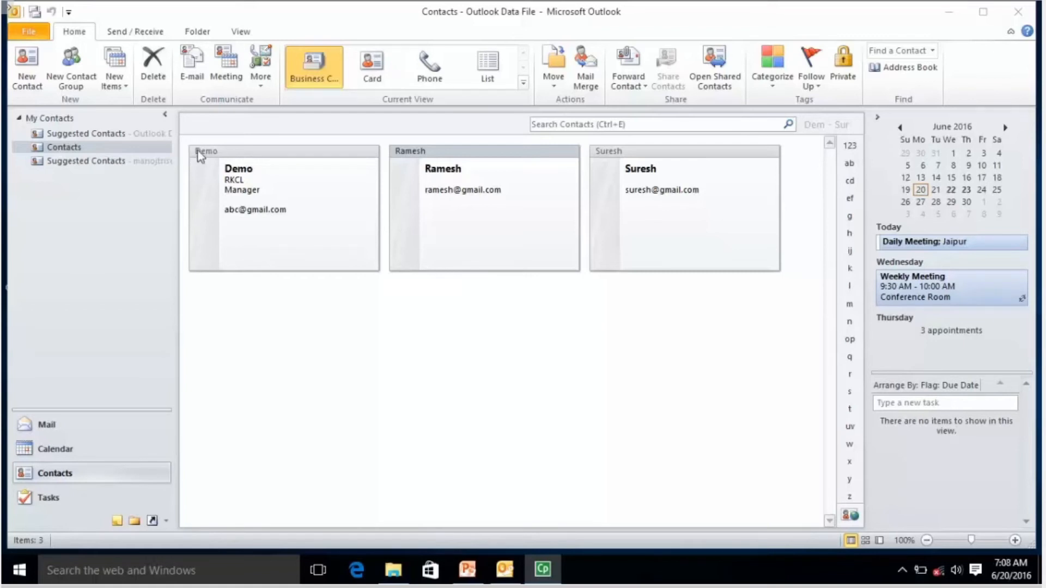
Start the Import and Export Wizard to import from another program or file.
left_click(33, 34)
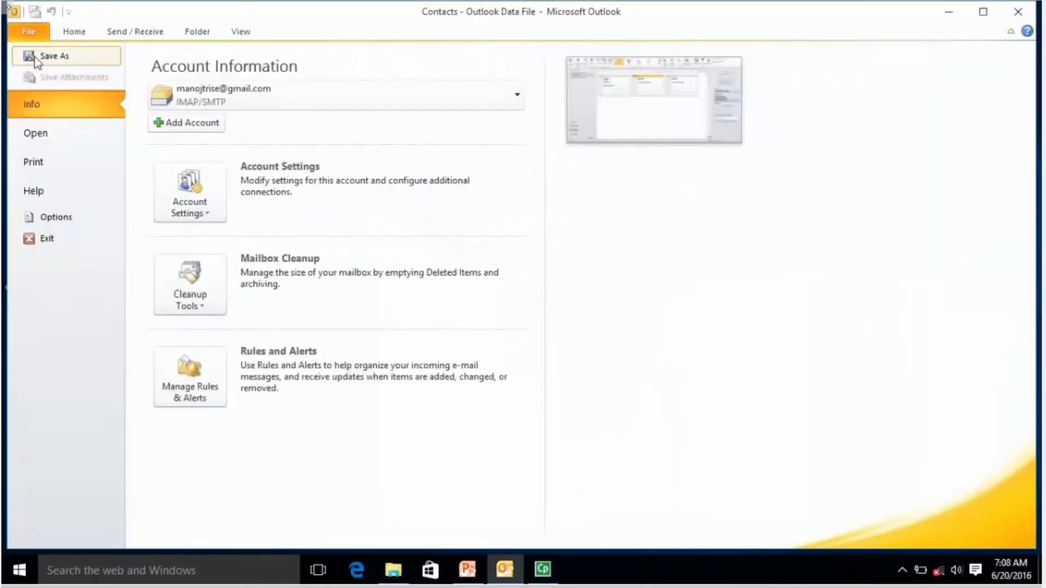
left_click(51, 142)
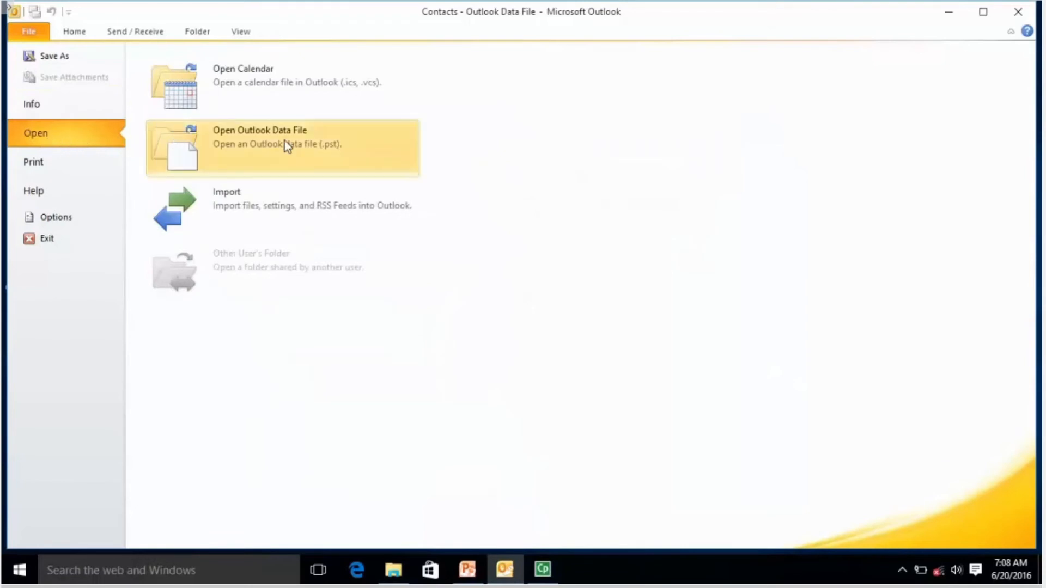
left_click(292, 209)
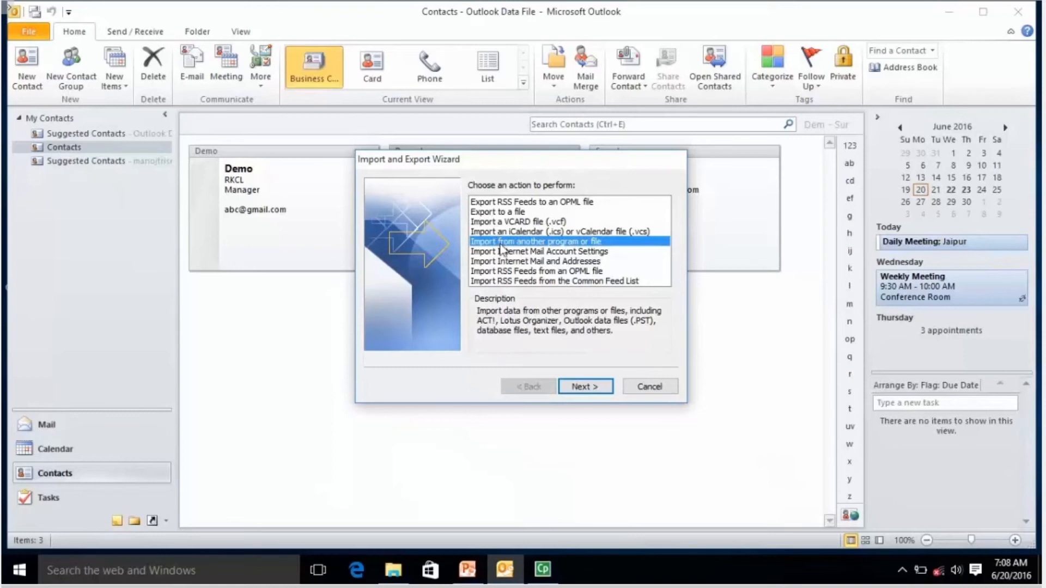
left_click(582, 388)
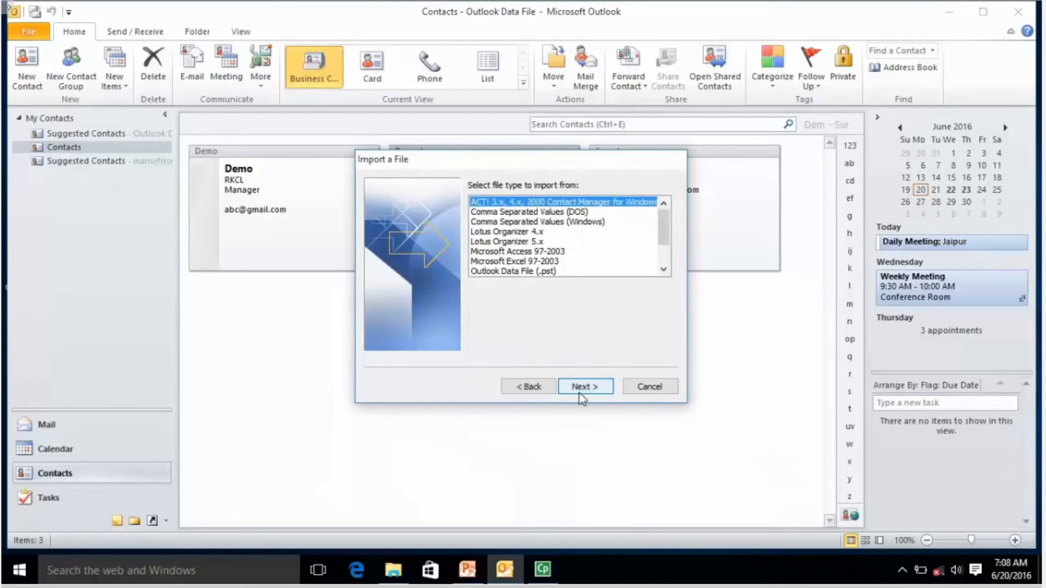
Pick Comma Separated Values (Windows) and try the replace and skip duplicates options.
left_click(540, 224)
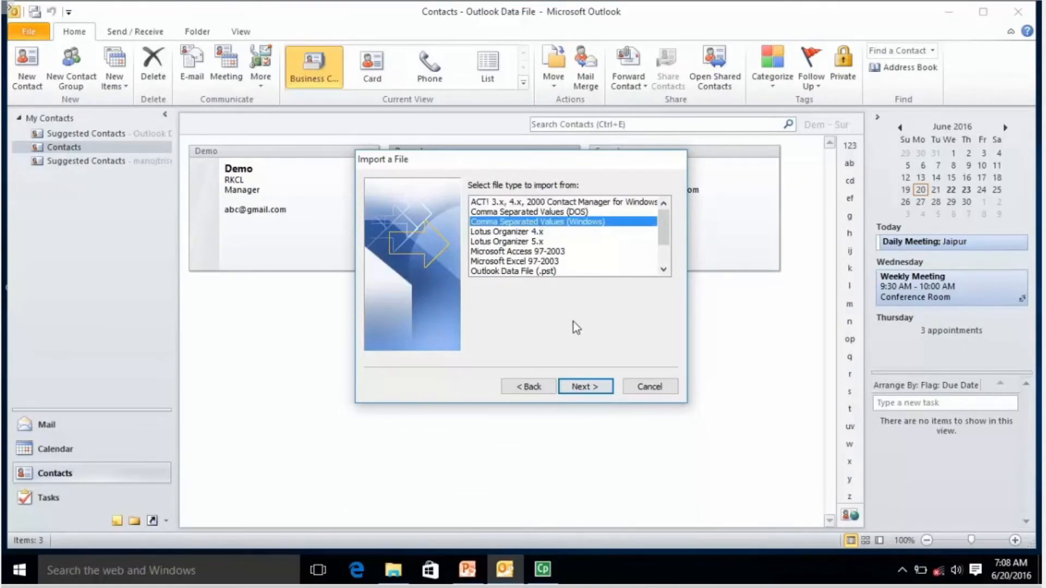
left_click(586, 385)
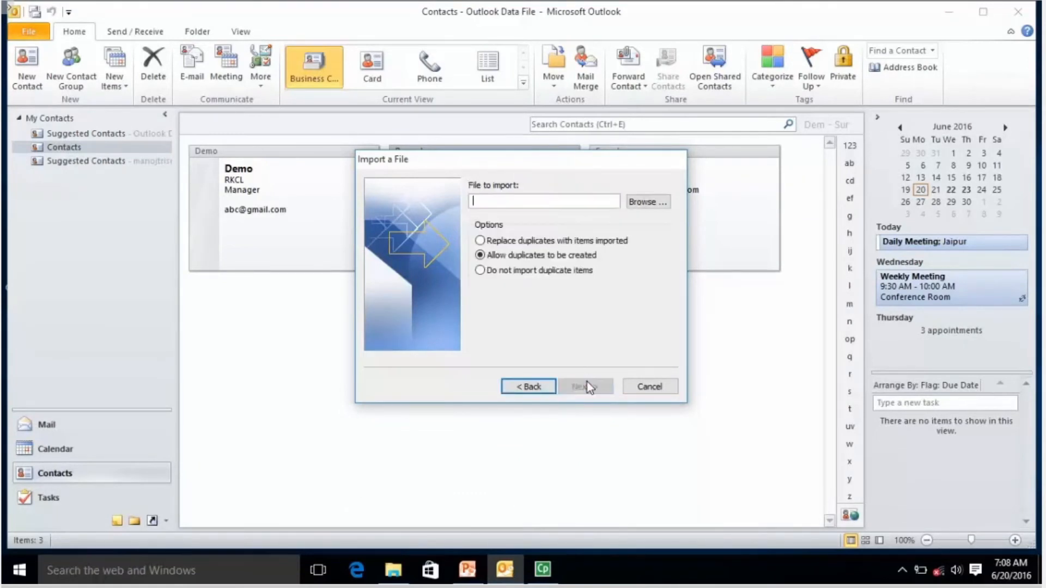
left_click(507, 240)
left_click(560, 271)
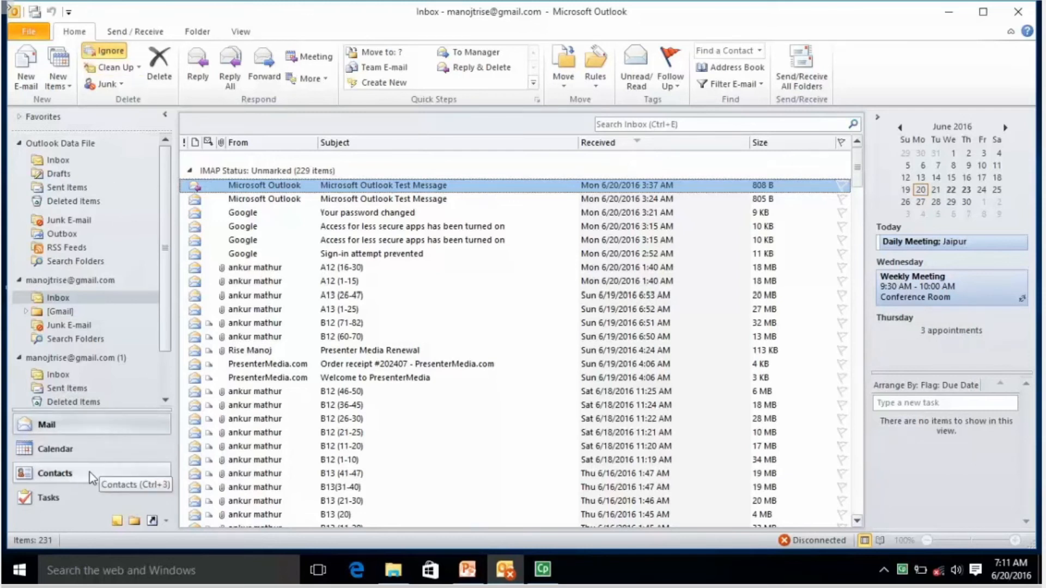
Create a new task named Task1 in the Tasks folder.
left_click(49, 498)
left_click(33, 81)
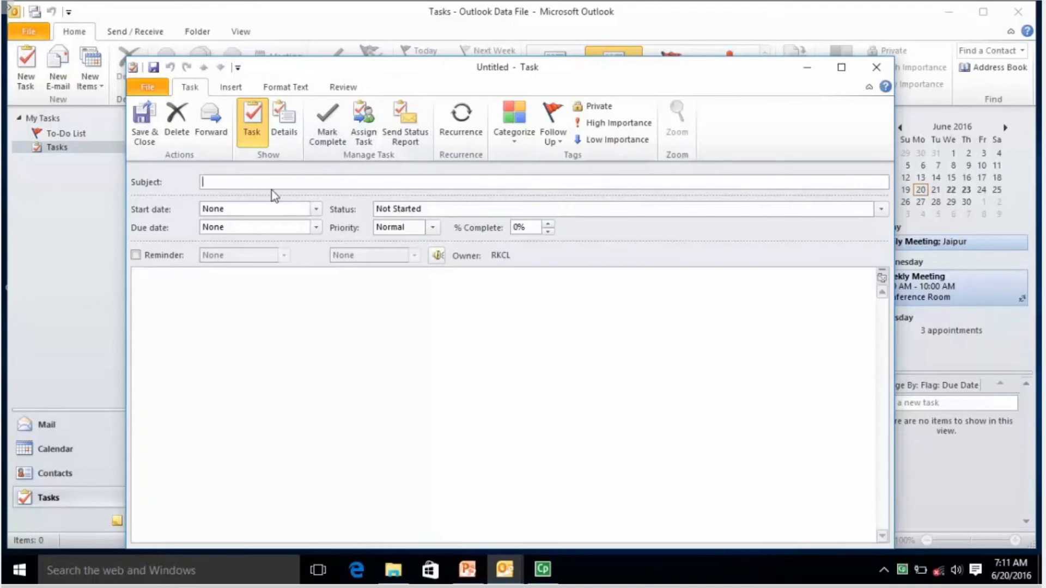
type("Task1")
Set Task1's start date to June 21, keep status Not Started, and save it.
left_click(316, 209)
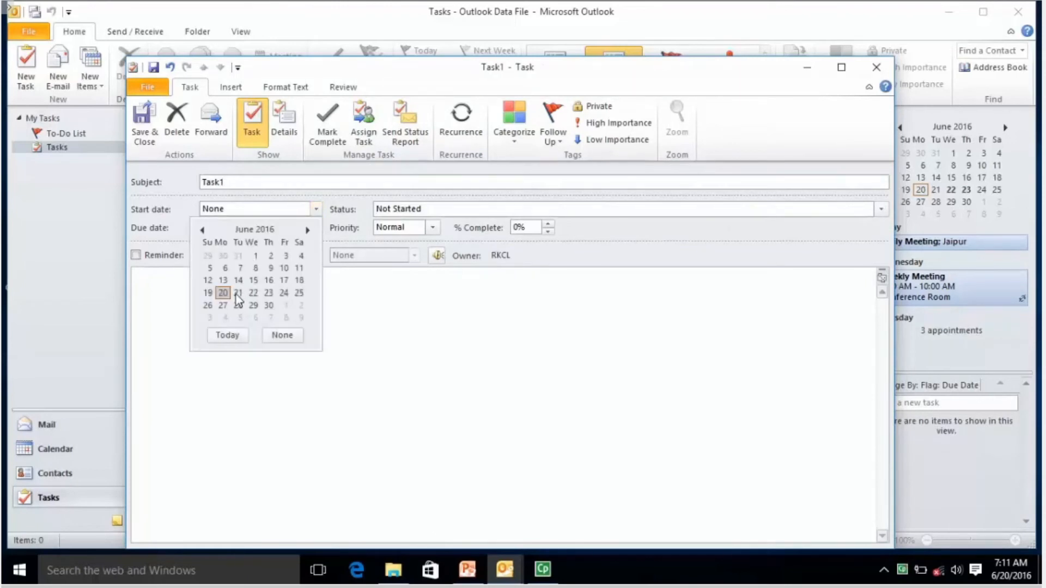
left_click(237, 294)
left_click(430, 222)
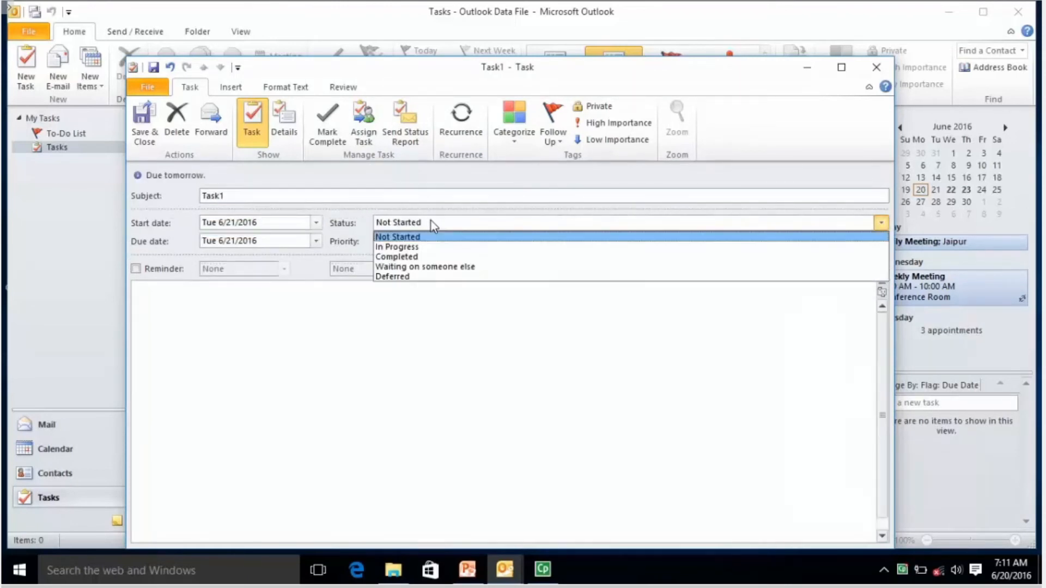
left_click(429, 223)
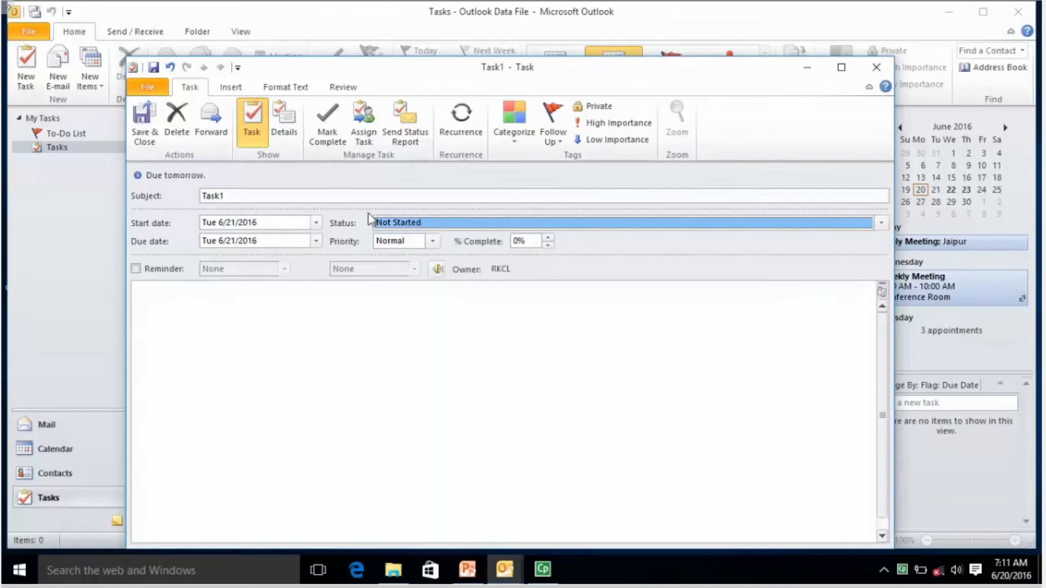
left_click(145, 133)
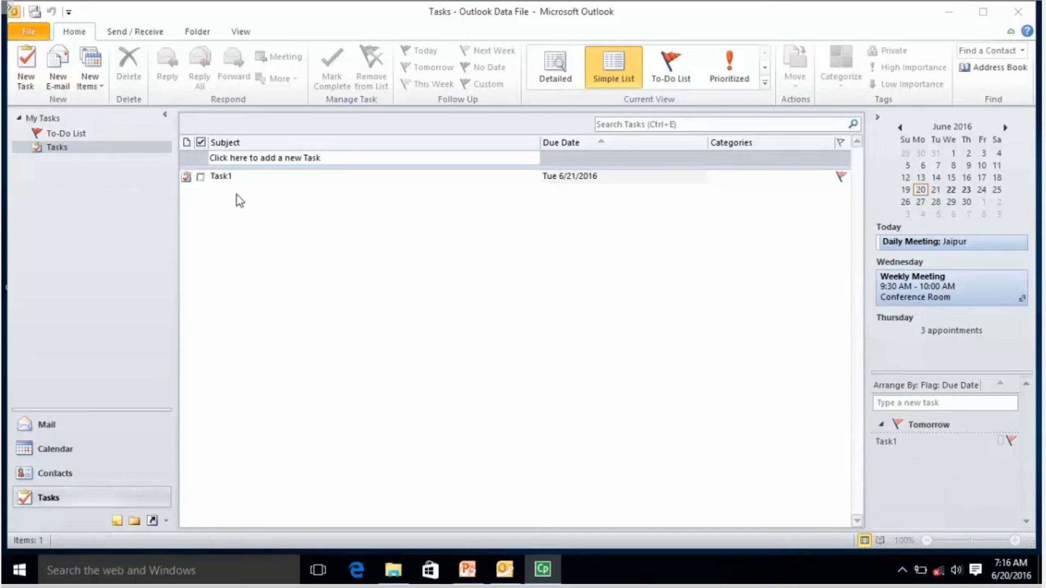
Switch the Tasks folder to To-Do List view and open Task1 in its own window.
left_click(276, 177)
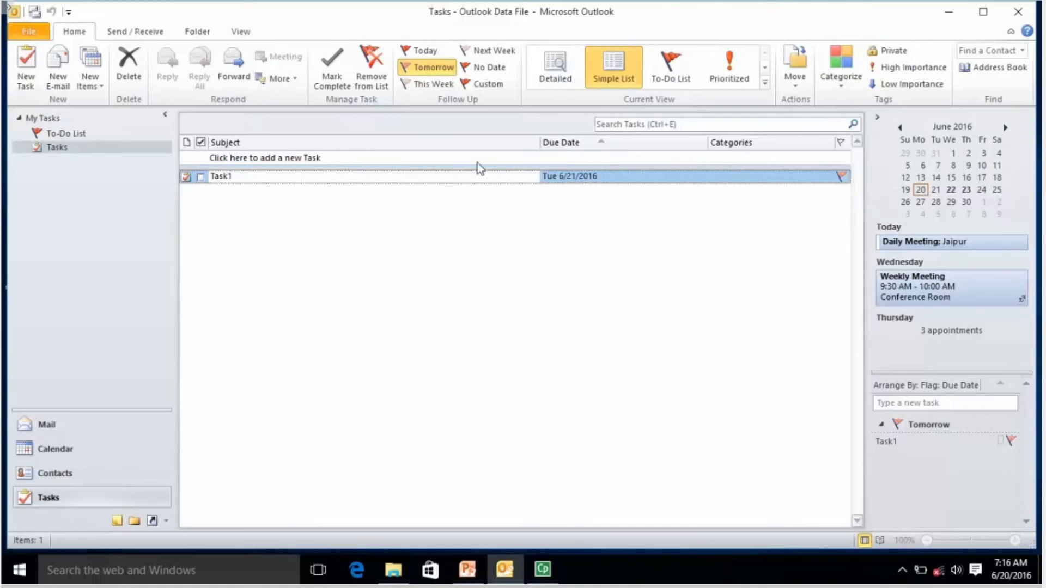
left_click(675, 73)
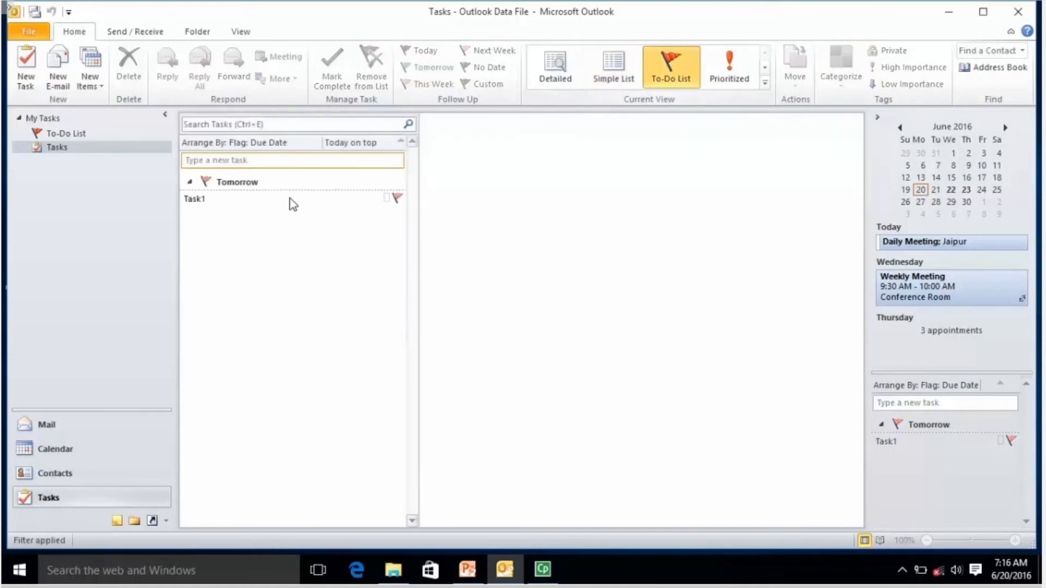
left_click(293, 205)
double_click(293, 202)
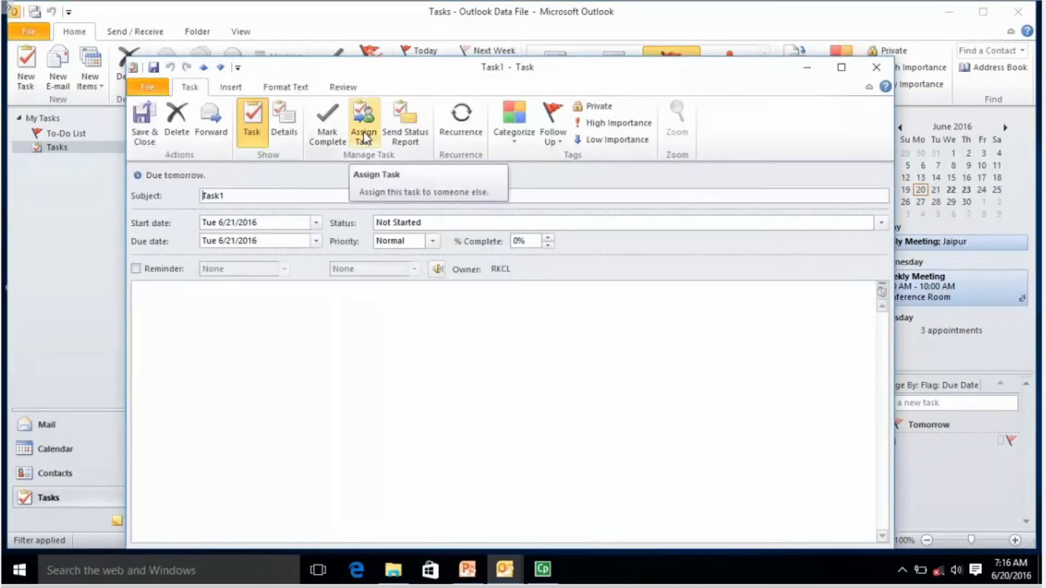
Make Task1 an assigned task addressed to the second contact in the list.
left_click(364, 137)
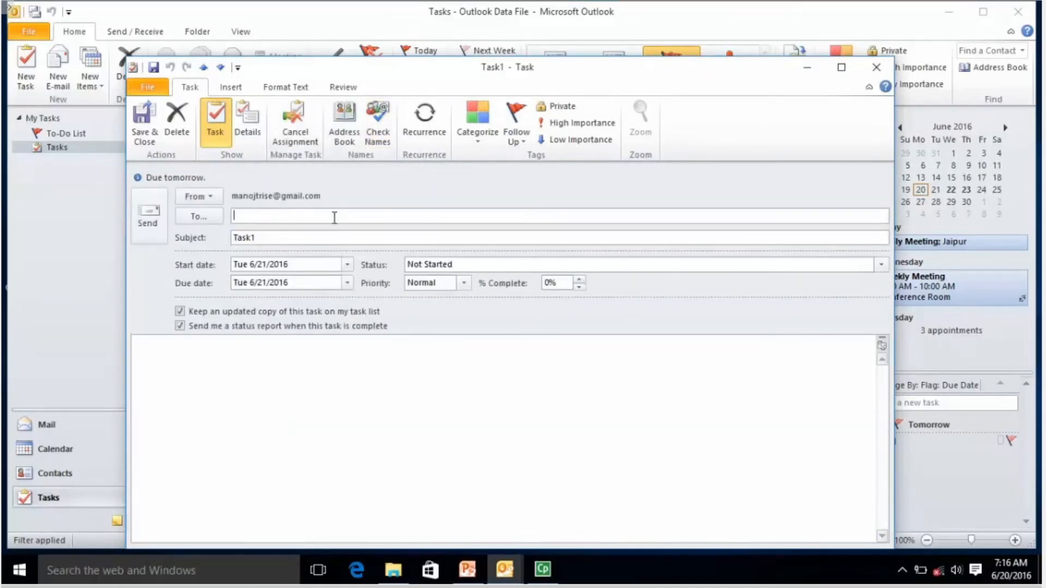
left_click(208, 215)
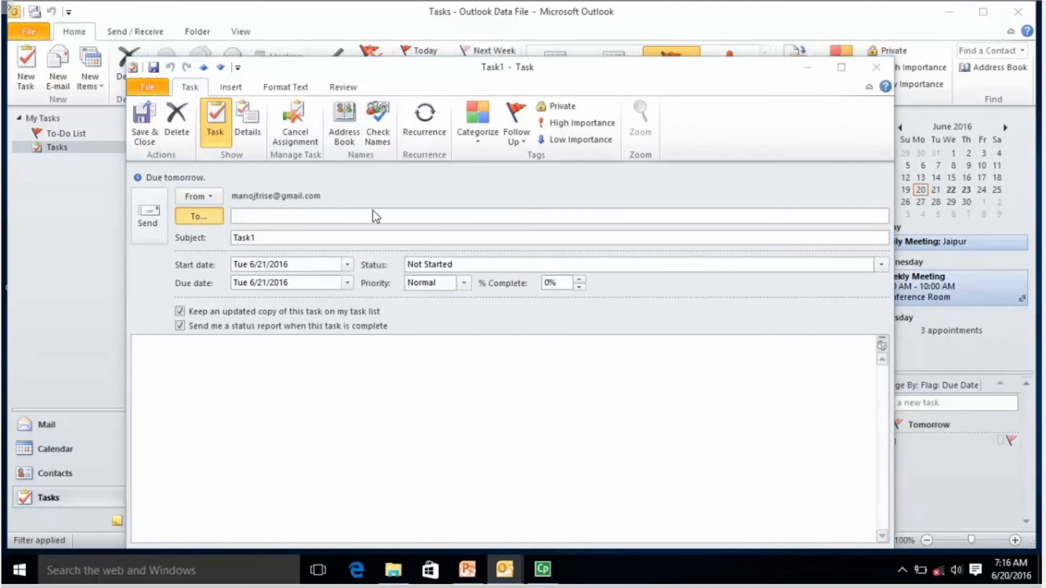
left_click(390, 244)
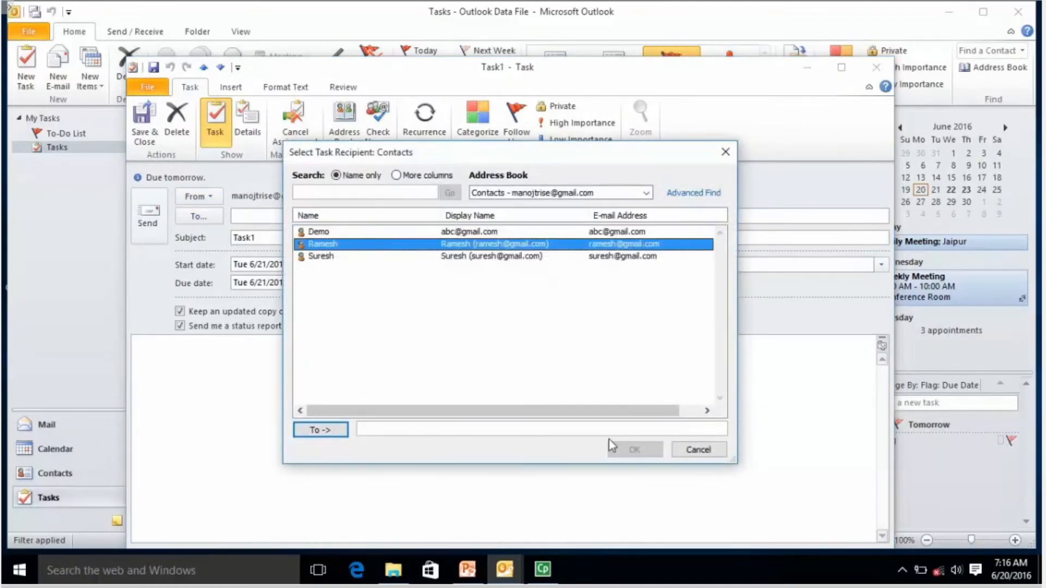
left_click(339, 432)
left_click(646, 451)
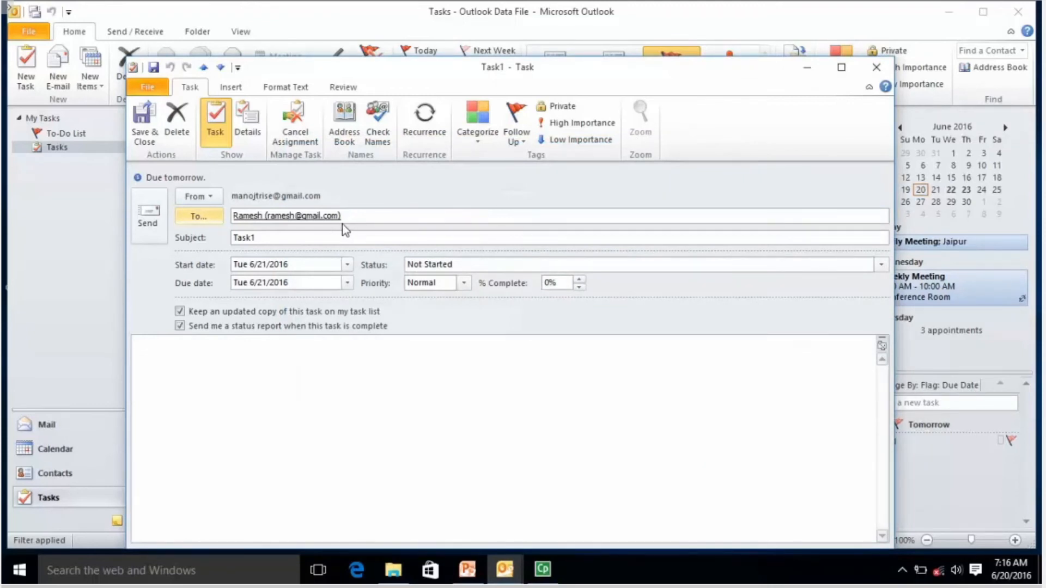
Rename it 'Task1: Business Report', start June 22, due June 23, and send the assignment.
left_click(348, 241)
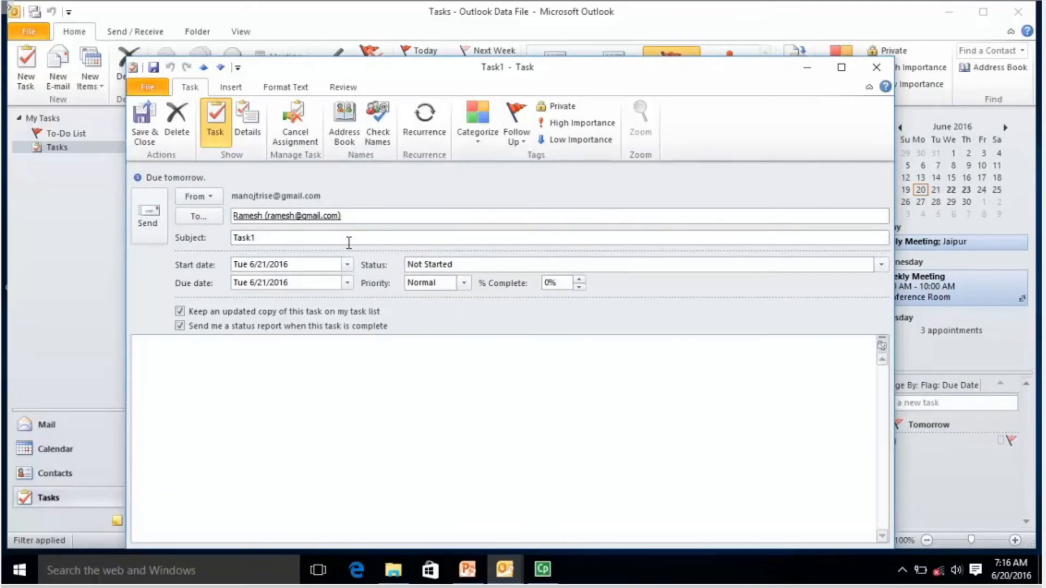
type(": Business Report")
left_click(347, 266)
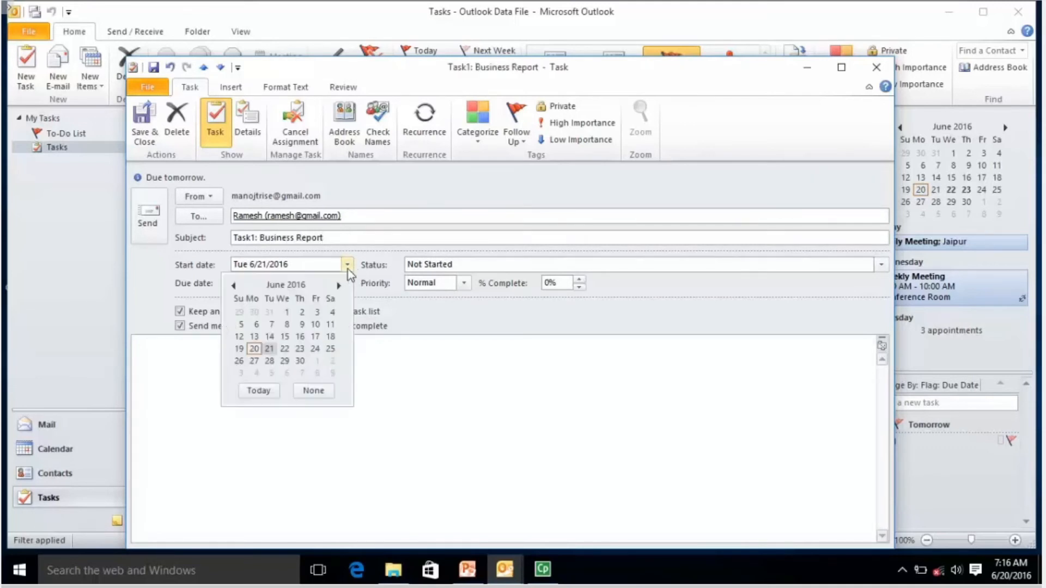
left_click(285, 348)
left_click(347, 283)
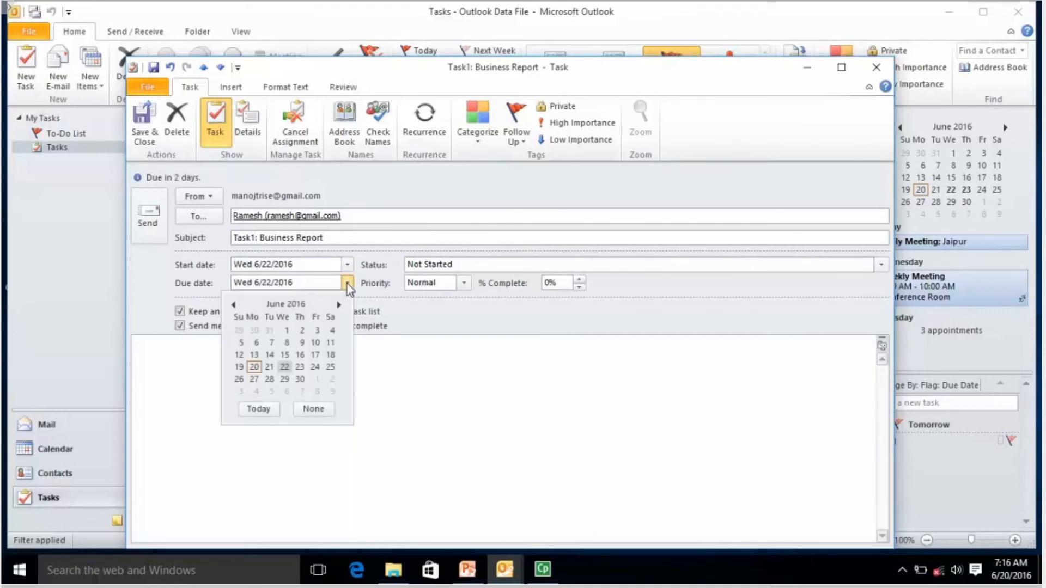
left_click(300, 366)
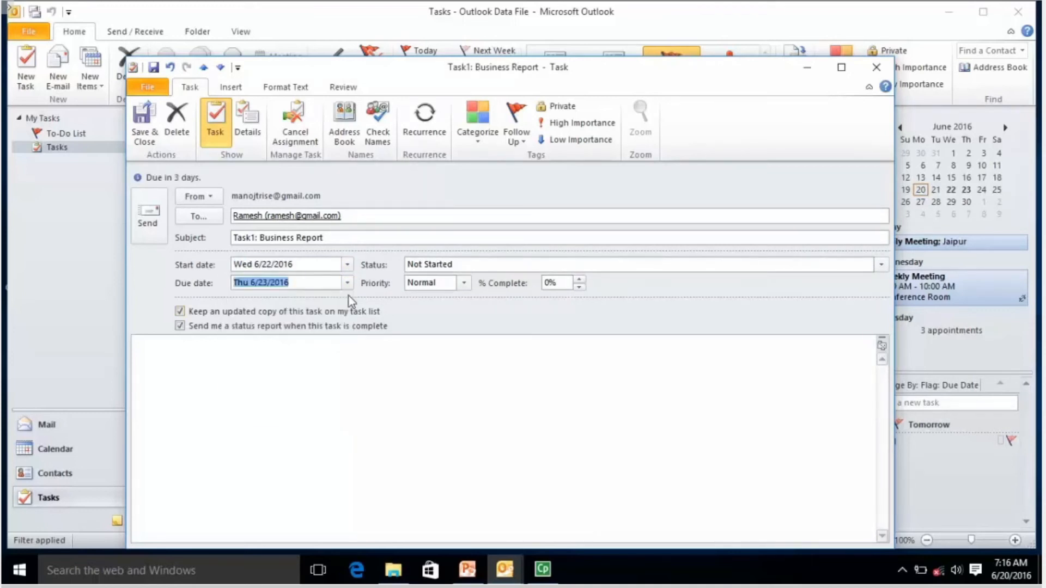
left_click(235, 377)
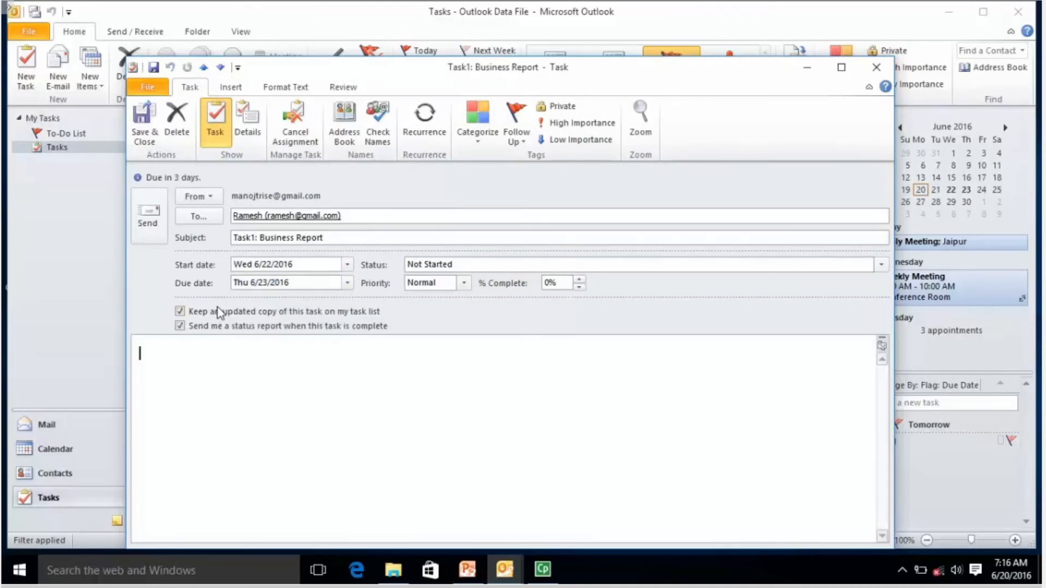
left_click(150, 225)
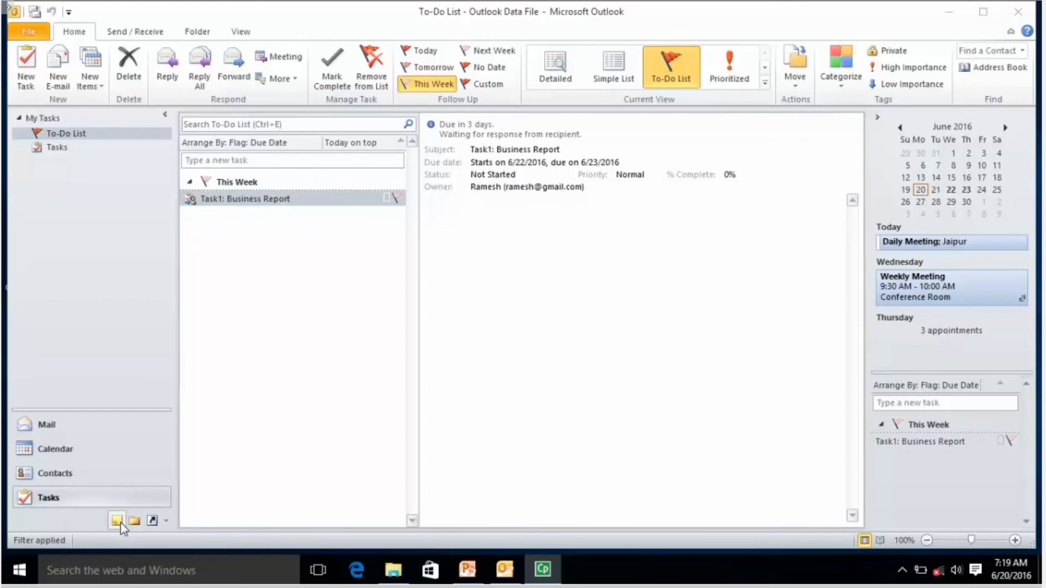
Create a new sticky note reading 'This is for RS-CIT Learner'.
left_click(97, 87)
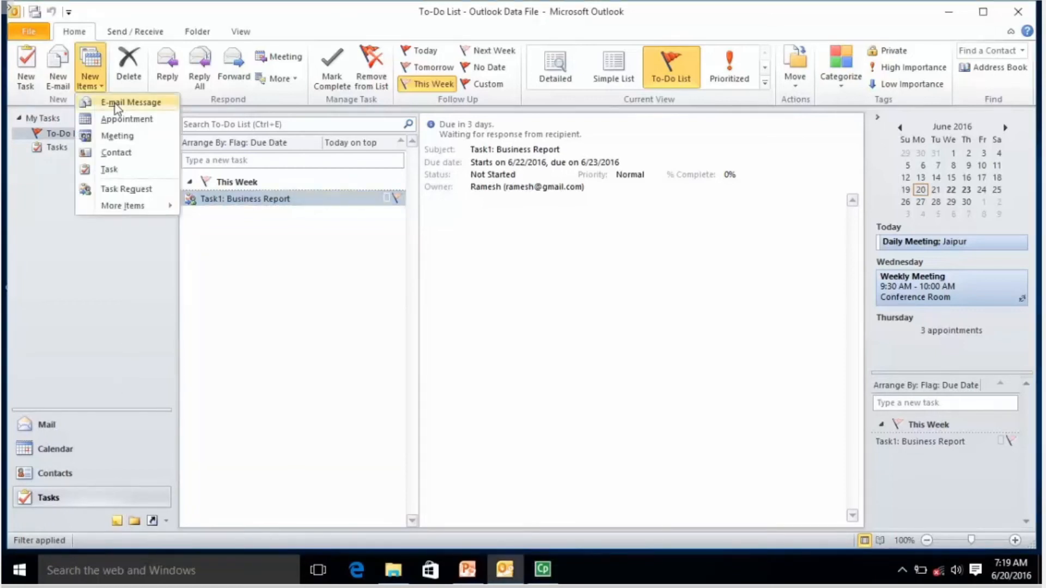
mouse_move(164, 205)
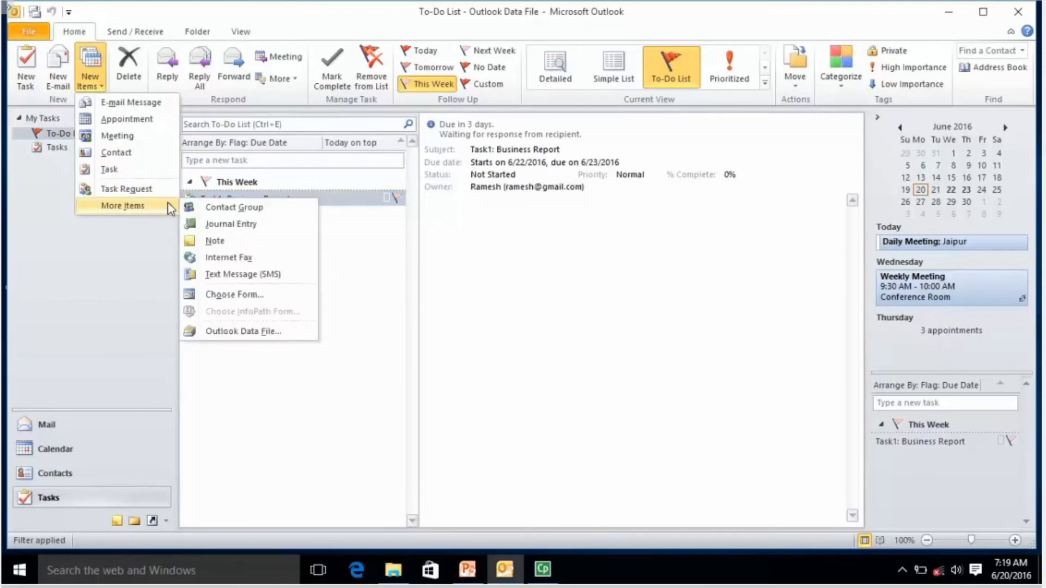
left_click(229, 242)
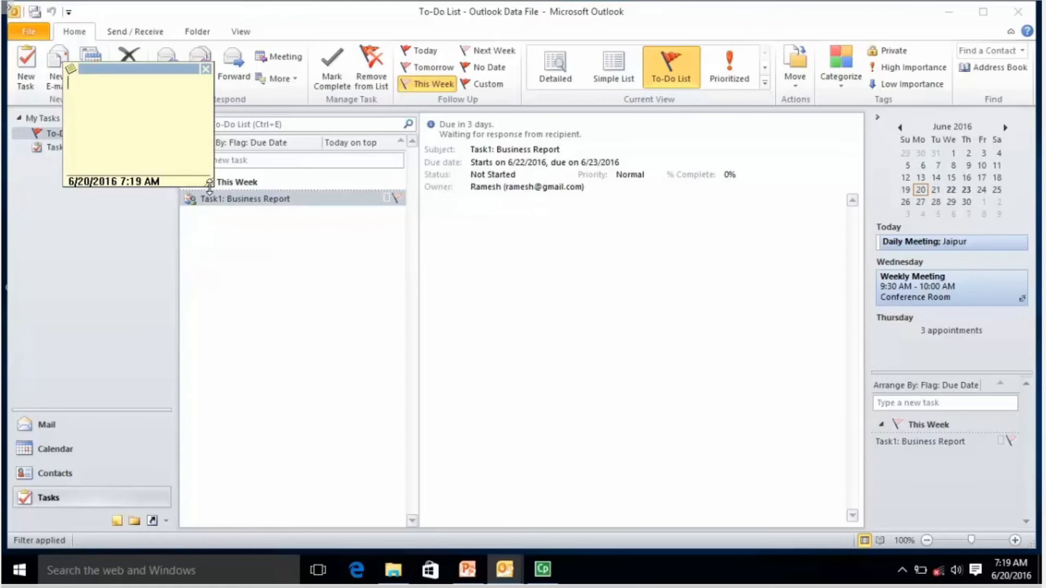
type("This is for RS-CIT Learner")
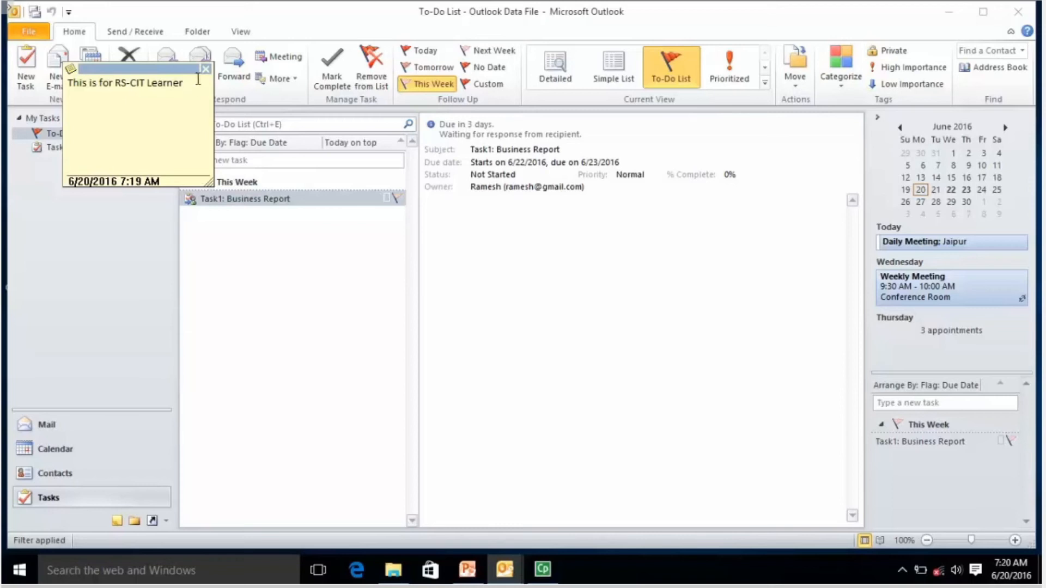
Close the extra blank note and move the RS-CIT note within the Notes pane.
left_click(71, 73)
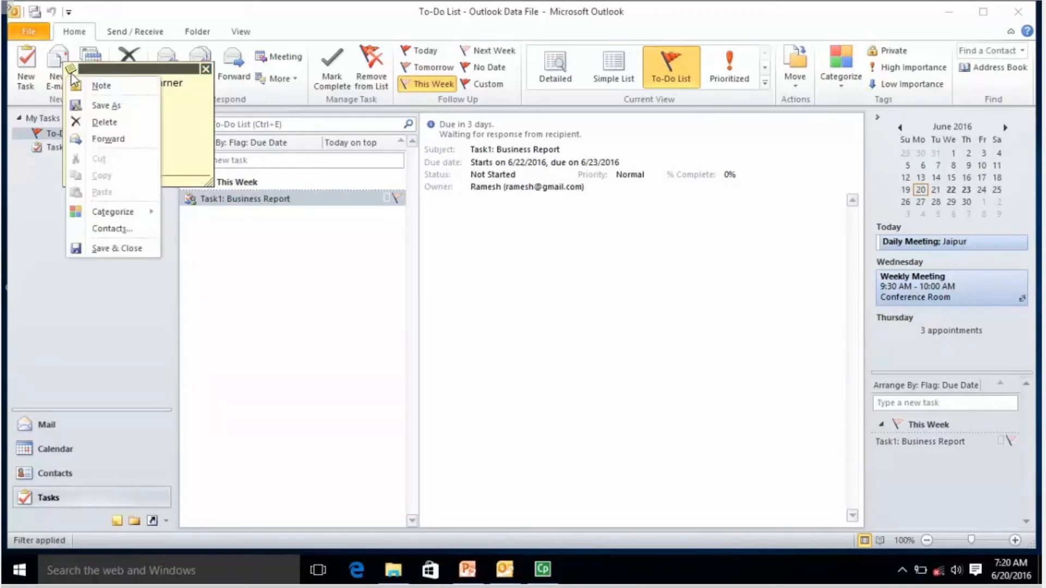
left_click(110, 86)
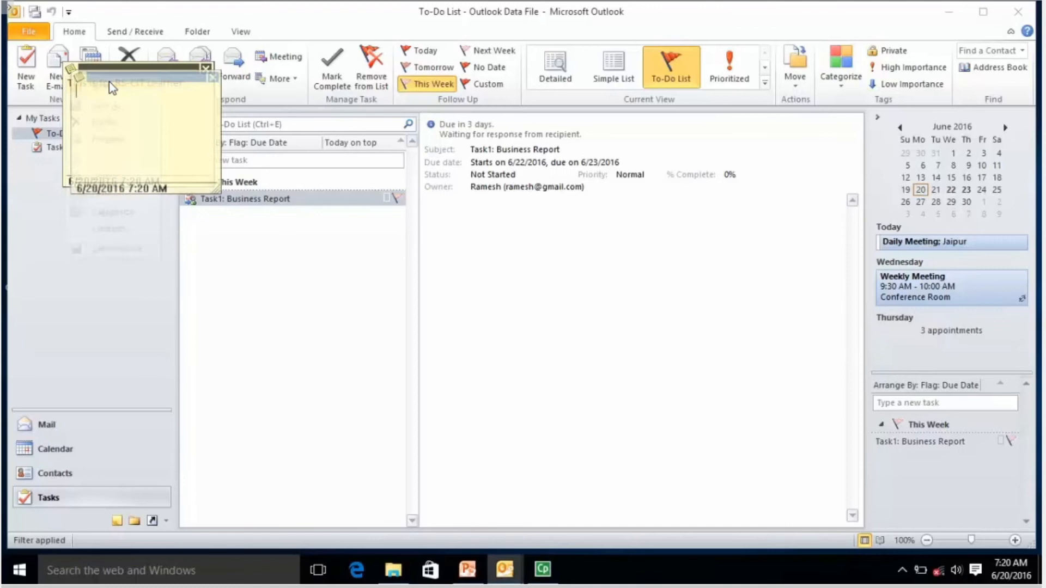
left_click(216, 79)
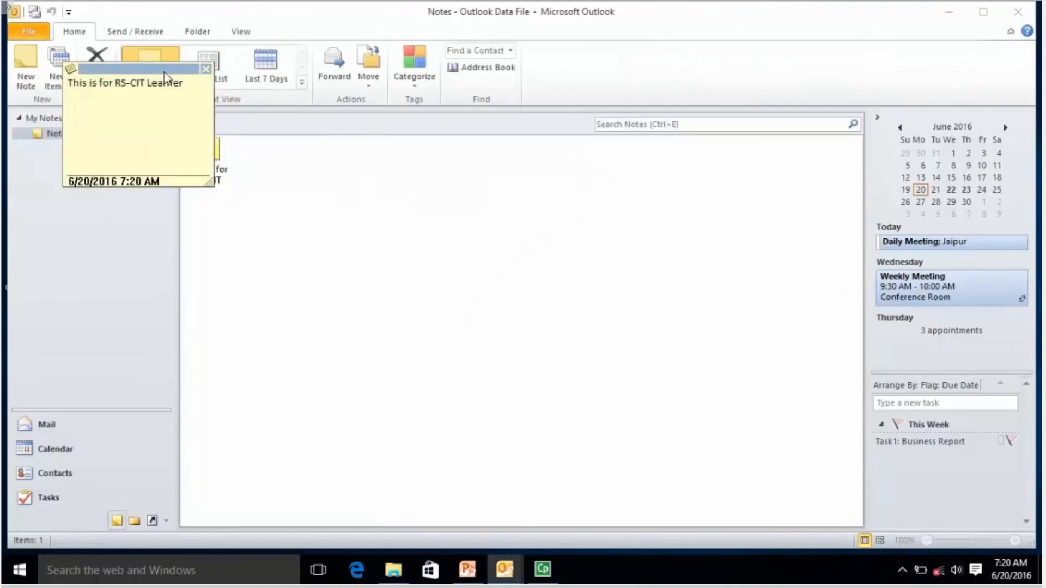
left_click_drag(152, 75, 646, 203)
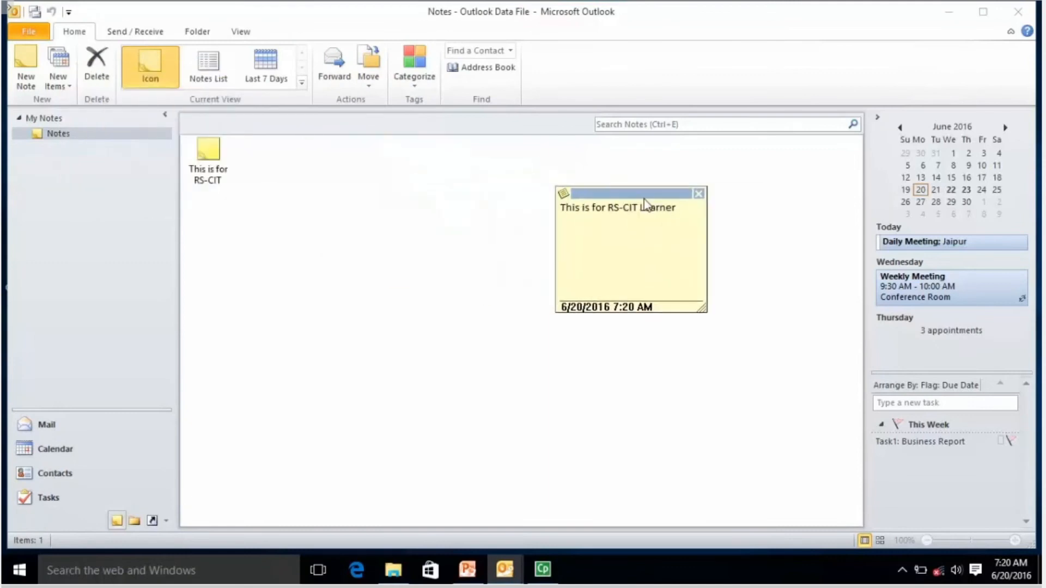
left_click_drag(645, 203, 722, 203)
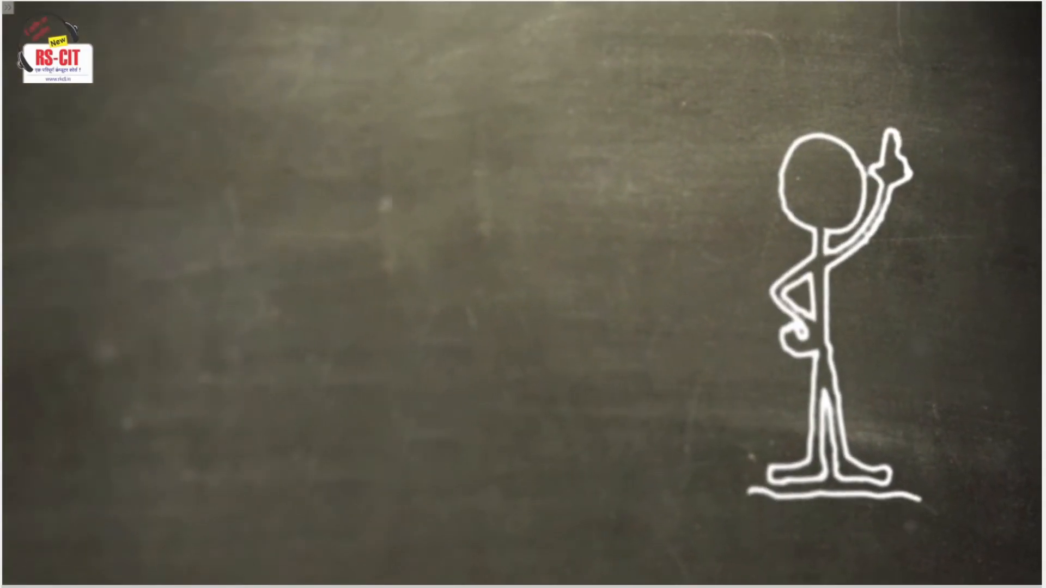
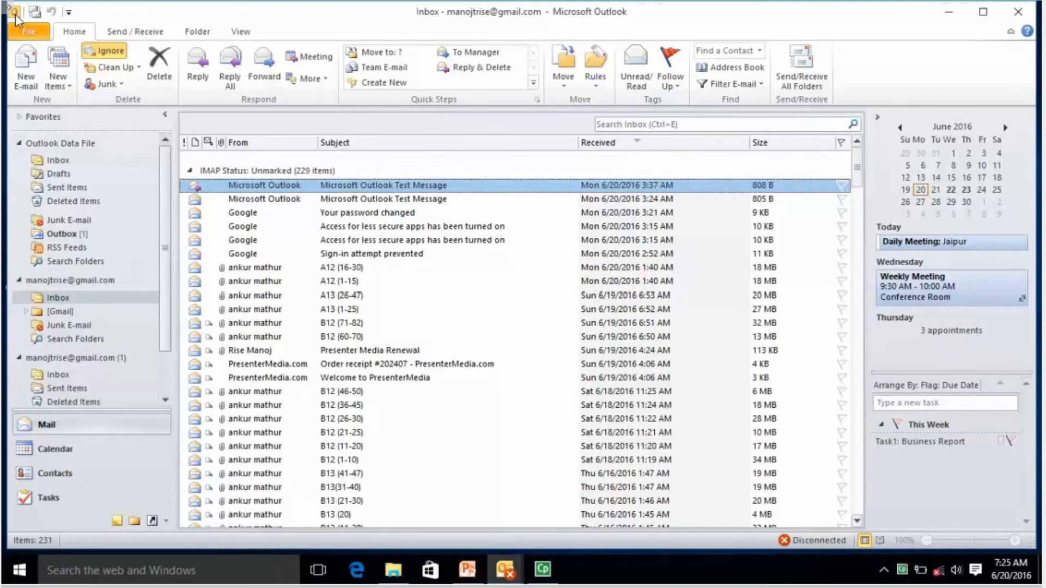
Start the Outlook export from File > Options > Advanced > Export.
left_click(28, 32)
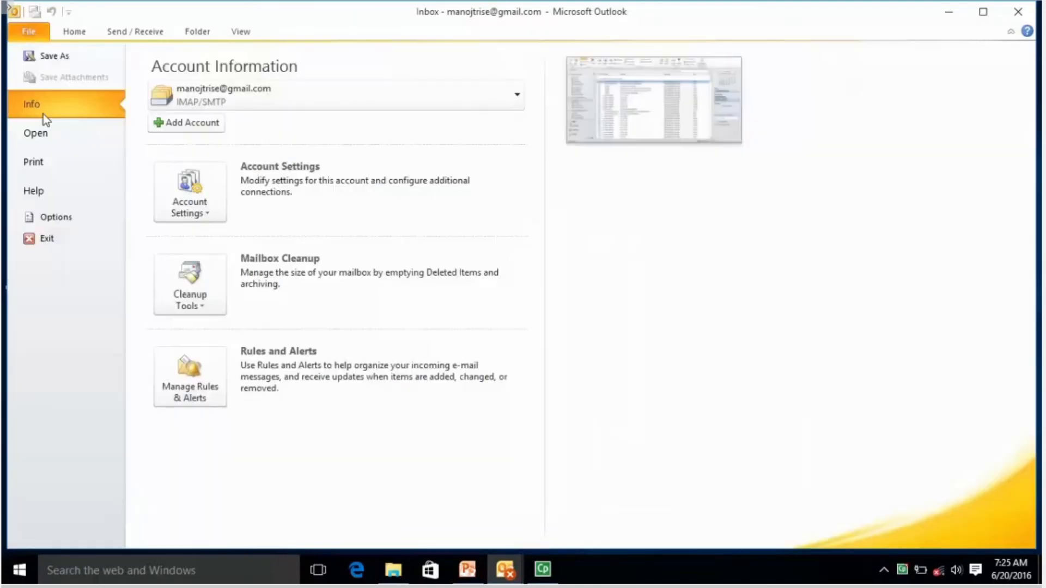
left_click(57, 221)
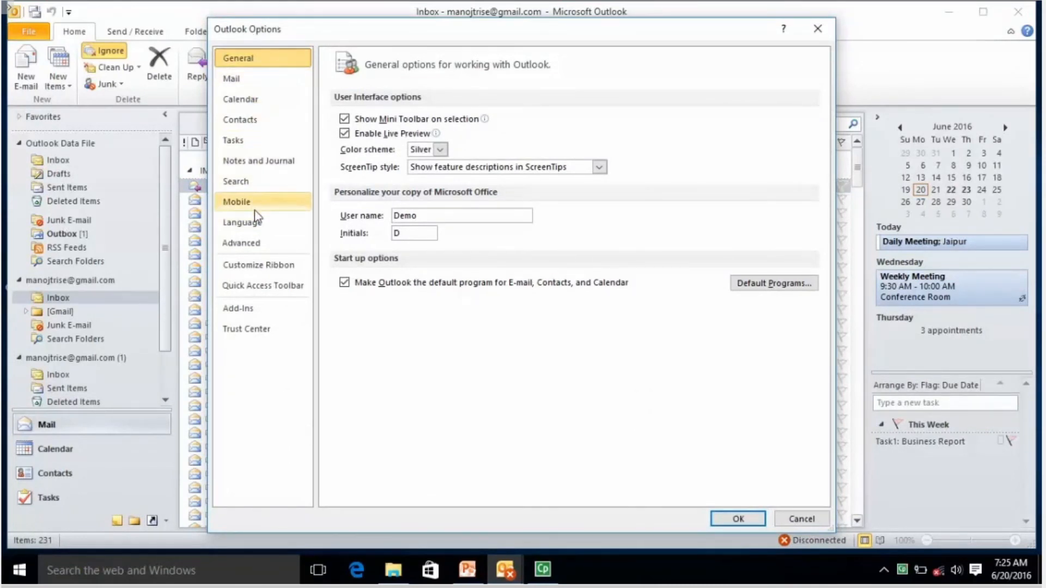
left_click(257, 250)
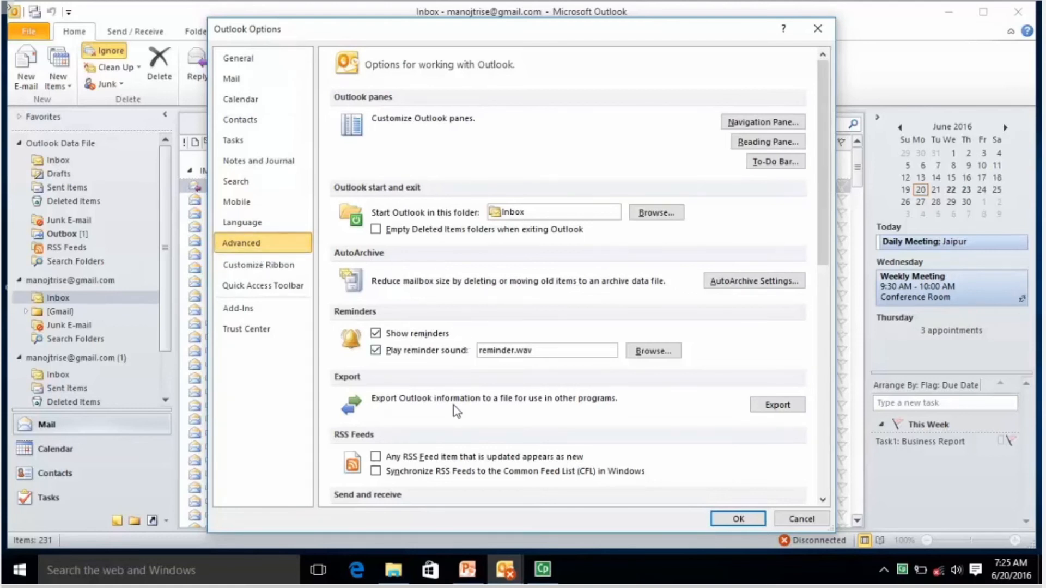
left_click(773, 405)
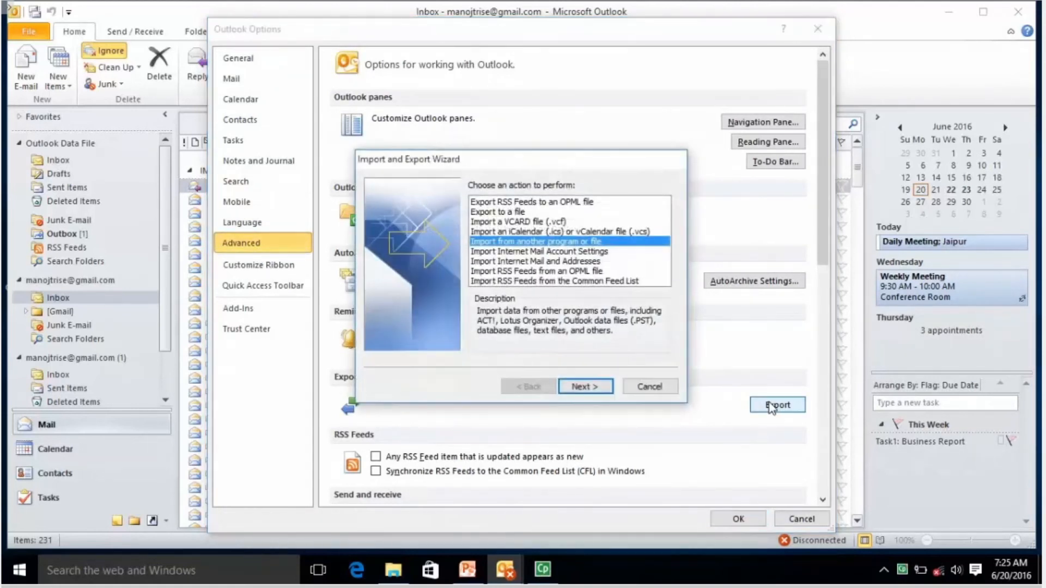
Choose Export to a file with the Outlook Data File (.pst) format.
left_click(518, 214)
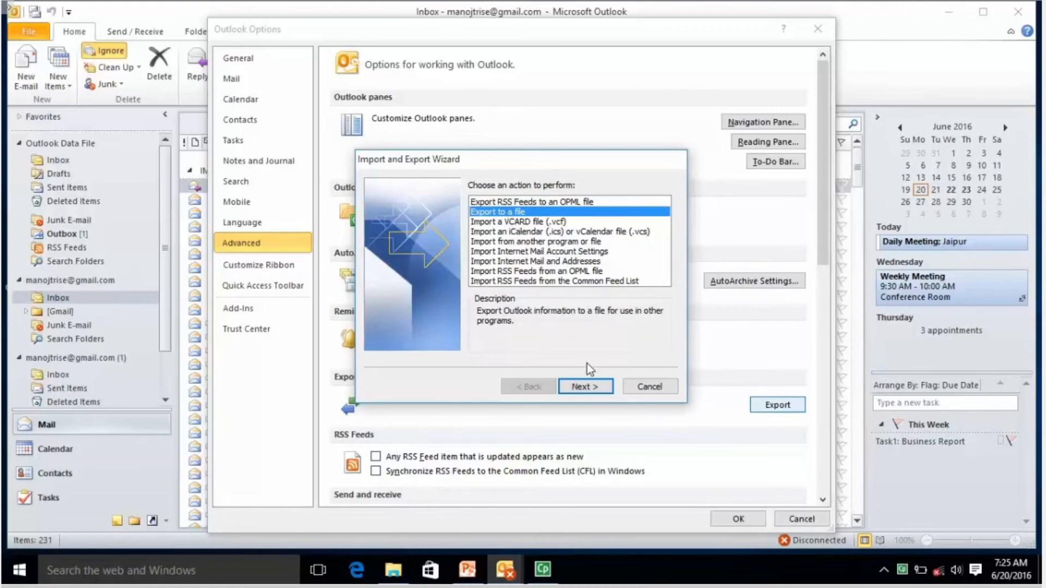
left_click(585, 385)
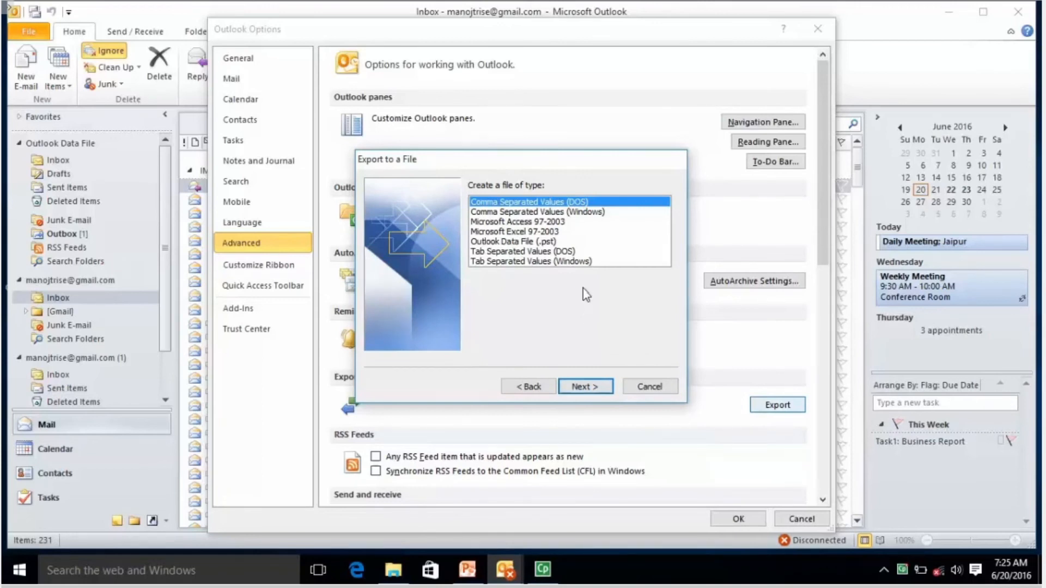
left_click(538, 242)
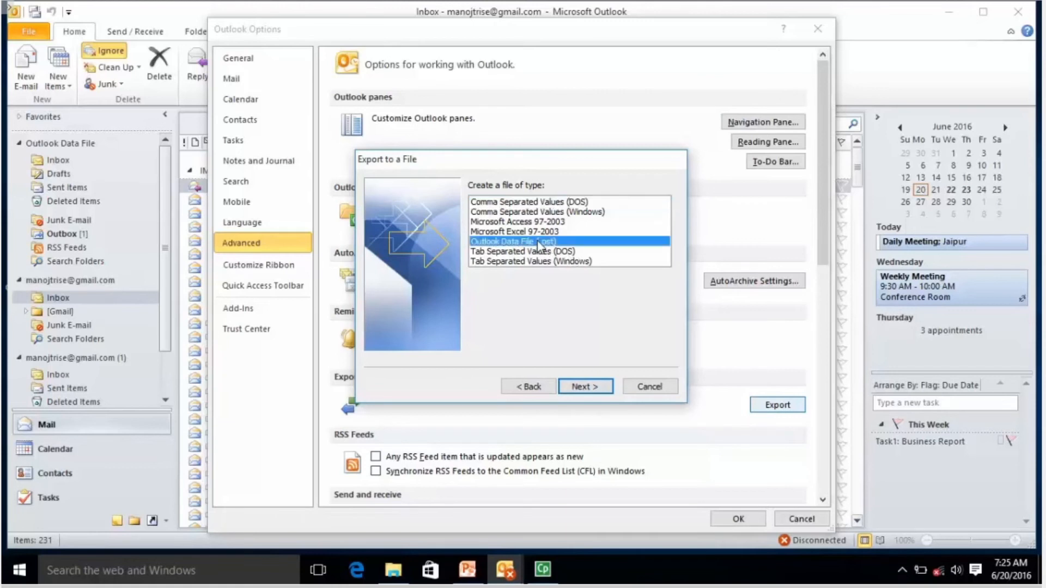
left_click(573, 384)
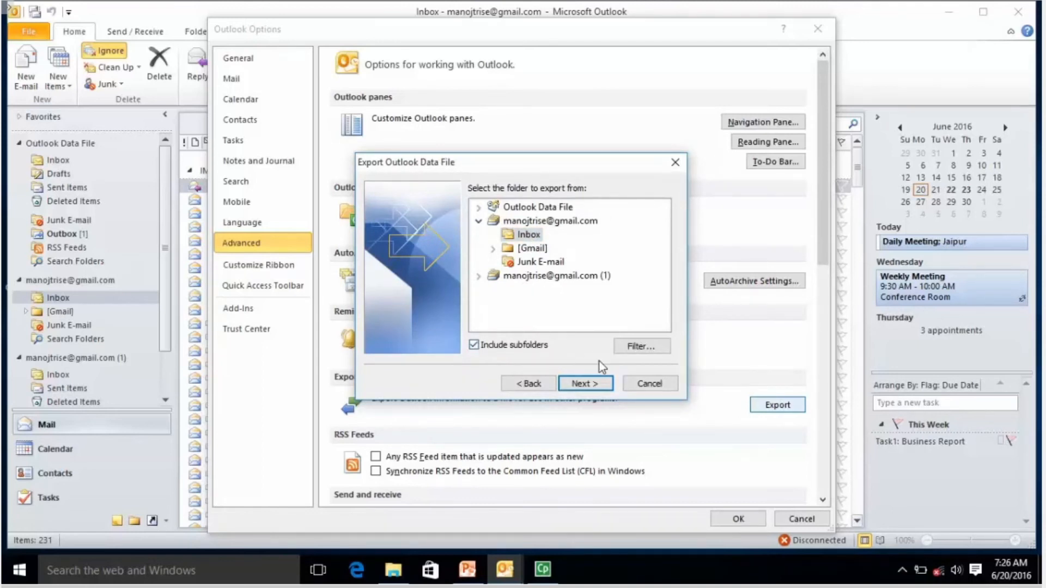
Move to the save step and check the export path ends in Outlook Files\backup.pst.
left_click(597, 387)
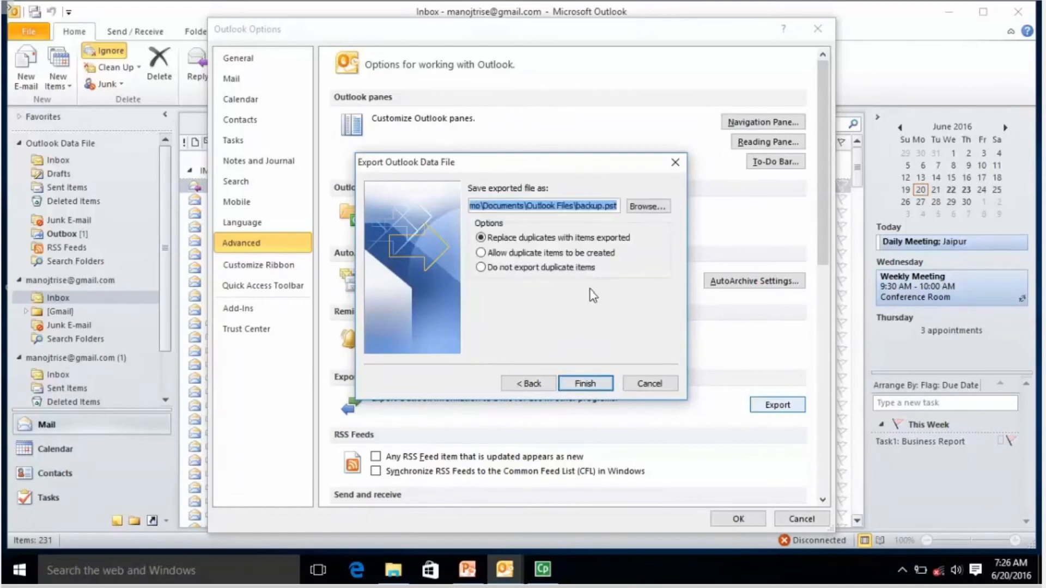
left_click(599, 208)
left_click_drag(526, 206, 623, 209)
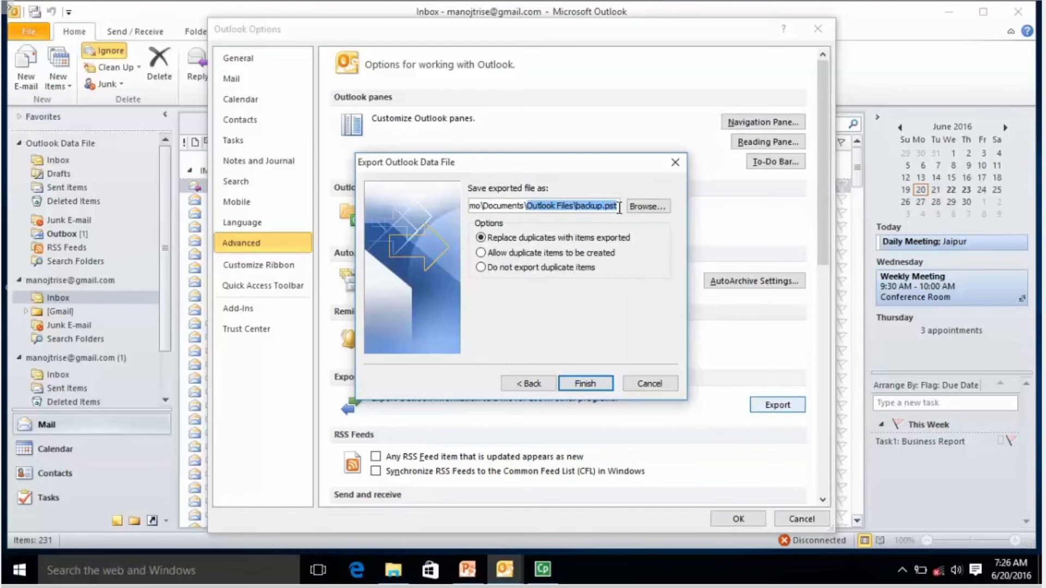
left_click(619, 208)
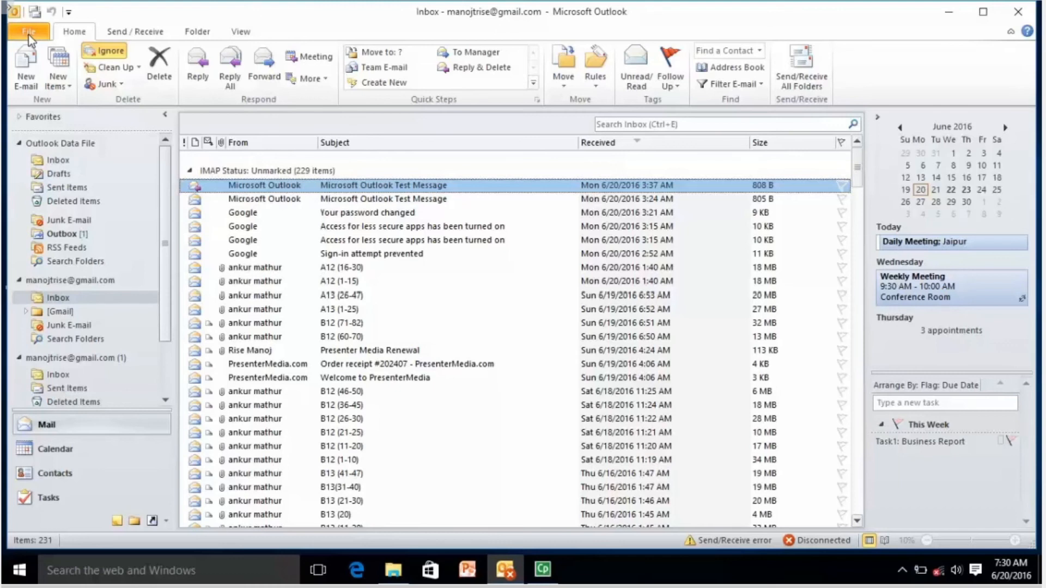
Start the import wizard from File > Open & Export > Import, importing from another file.
left_click(28, 35)
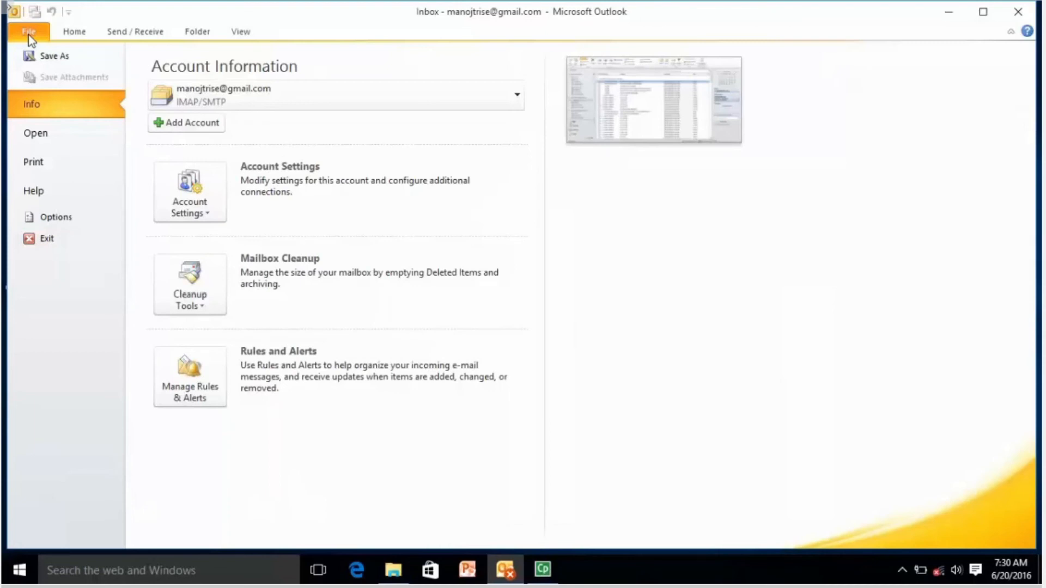
left_click(44, 136)
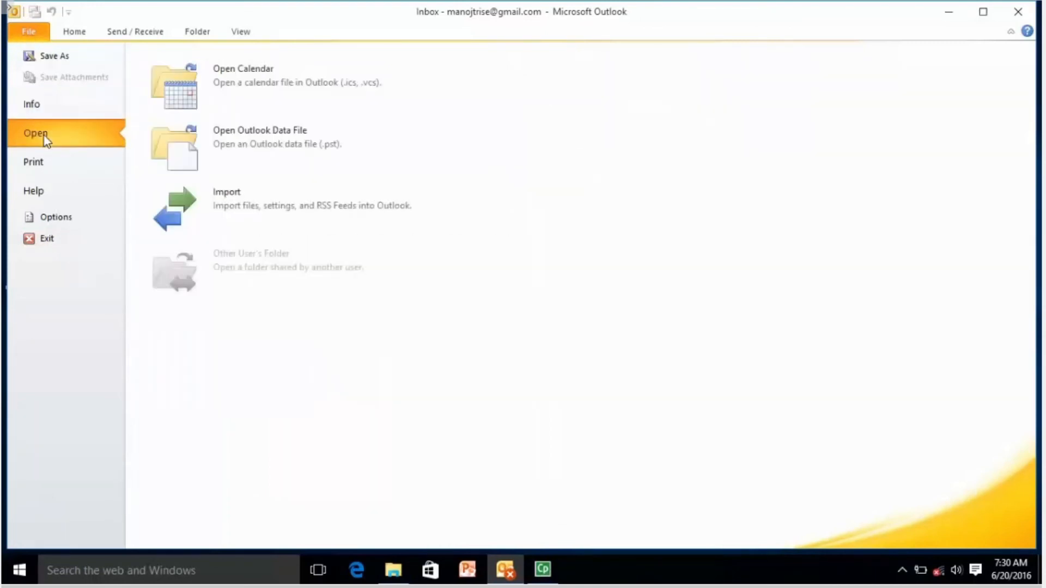
left_click(235, 203)
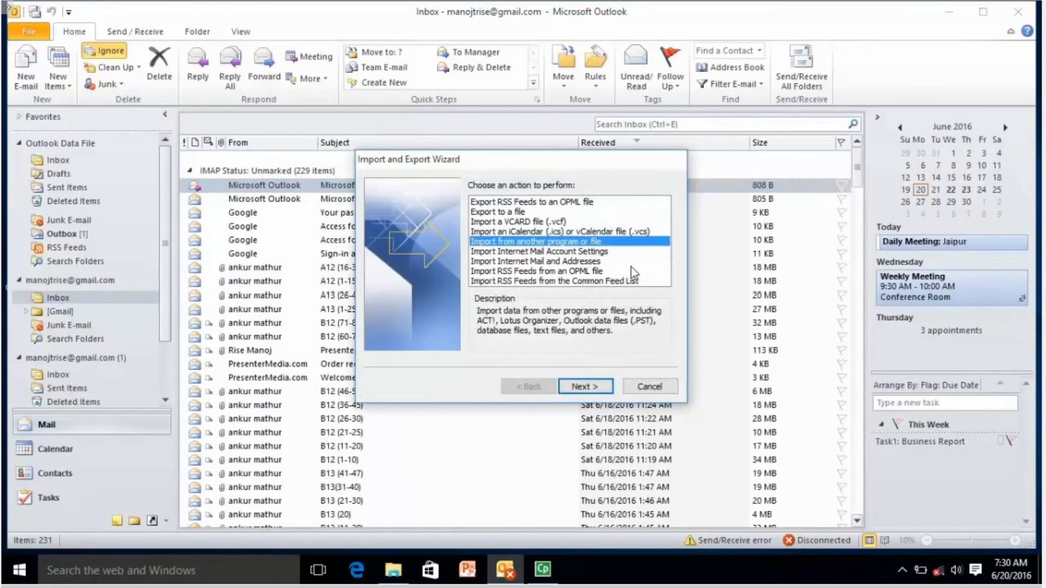
left_click(583, 387)
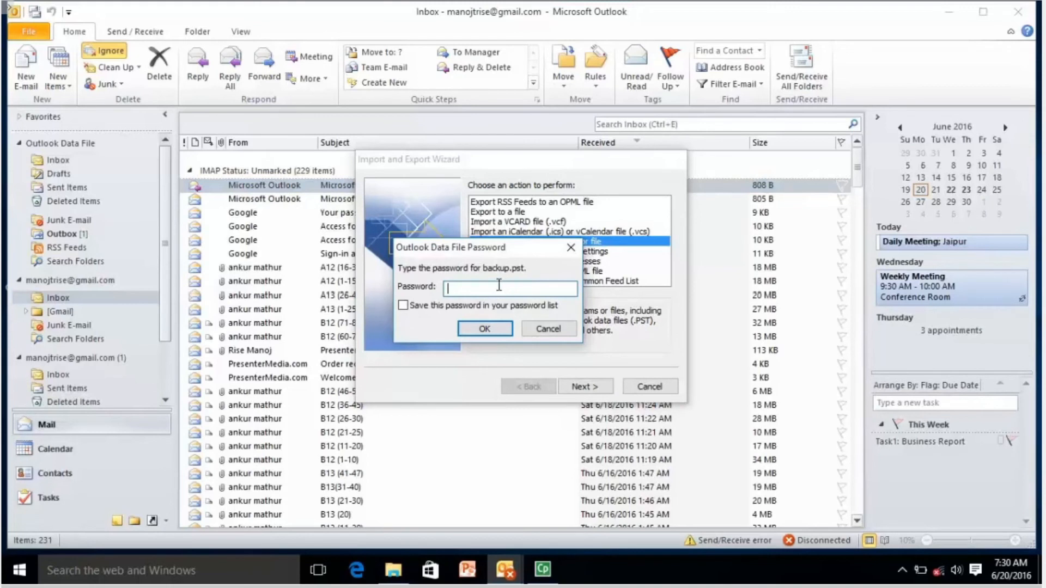
Enter the backup file's password and choose Outlook Data File (.pst) as the import type.
type("•••")
left_click(484, 328)
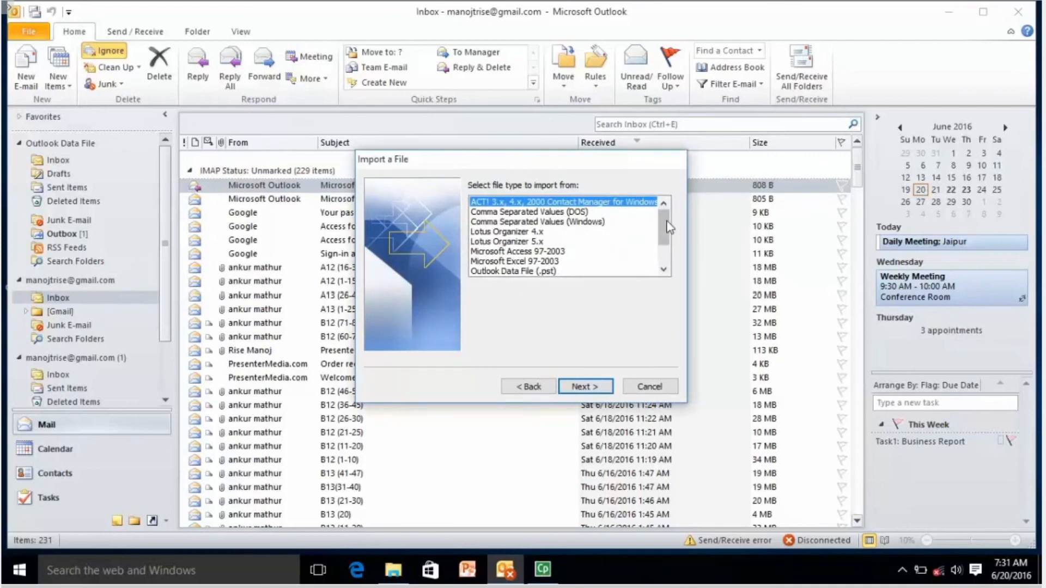
scroll(663, 220, "down", 1)
scroll(664, 240, "down", 1)
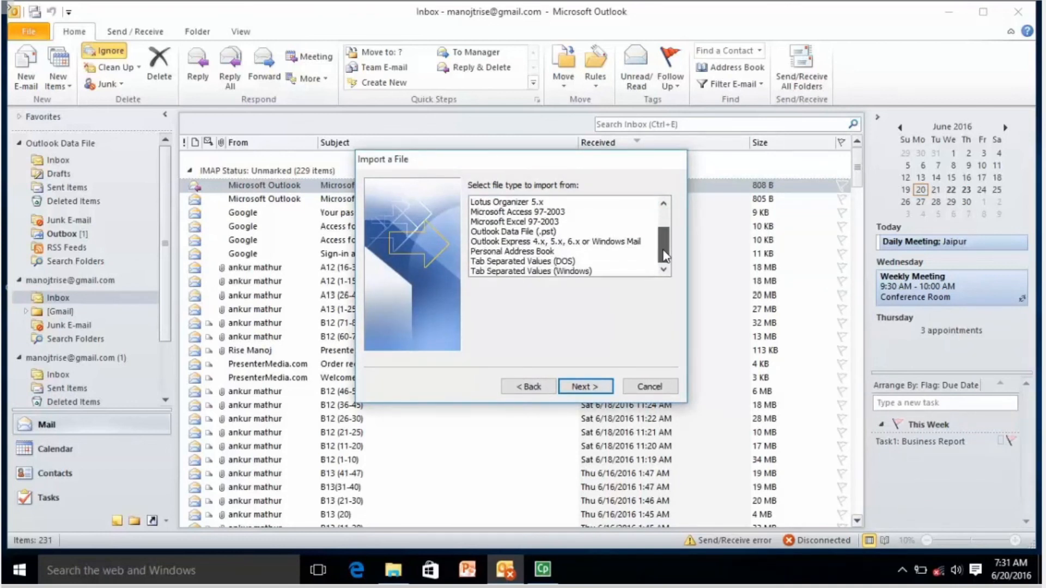
left_click(652, 231)
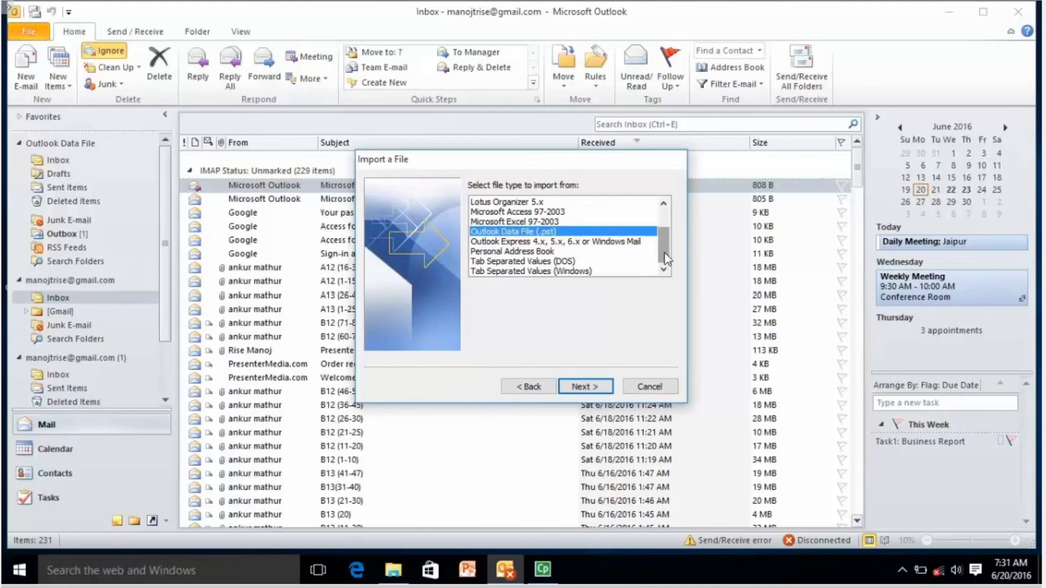
scroll(664, 250, "up", 2)
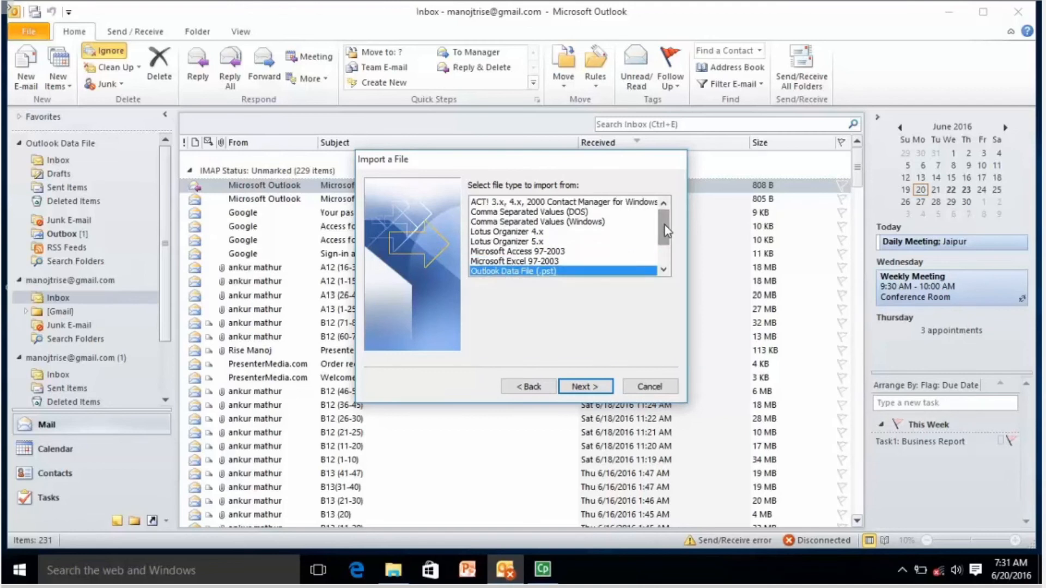
scroll(664, 224, "down", 2)
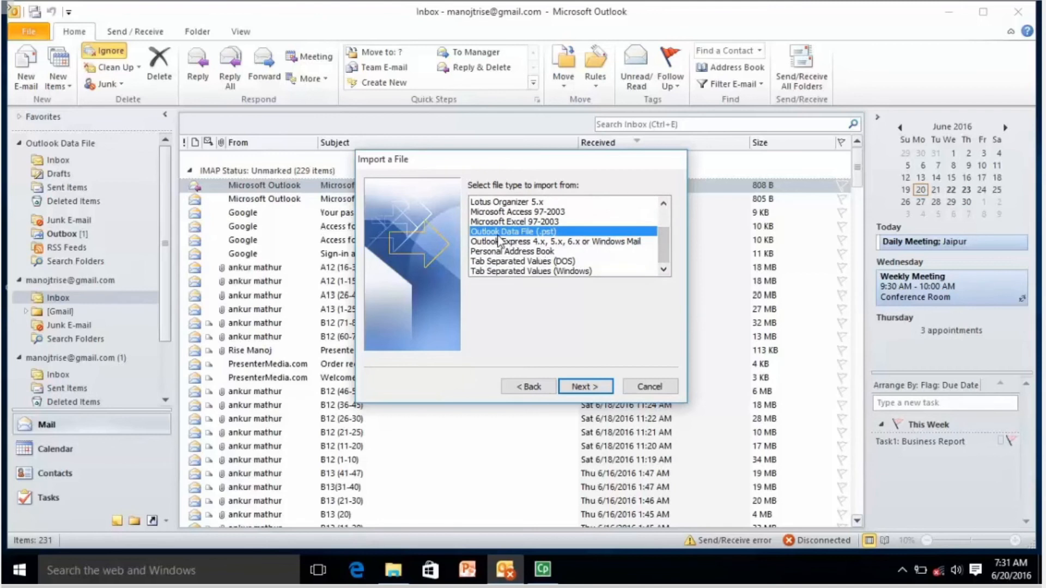
left_click(591, 388)
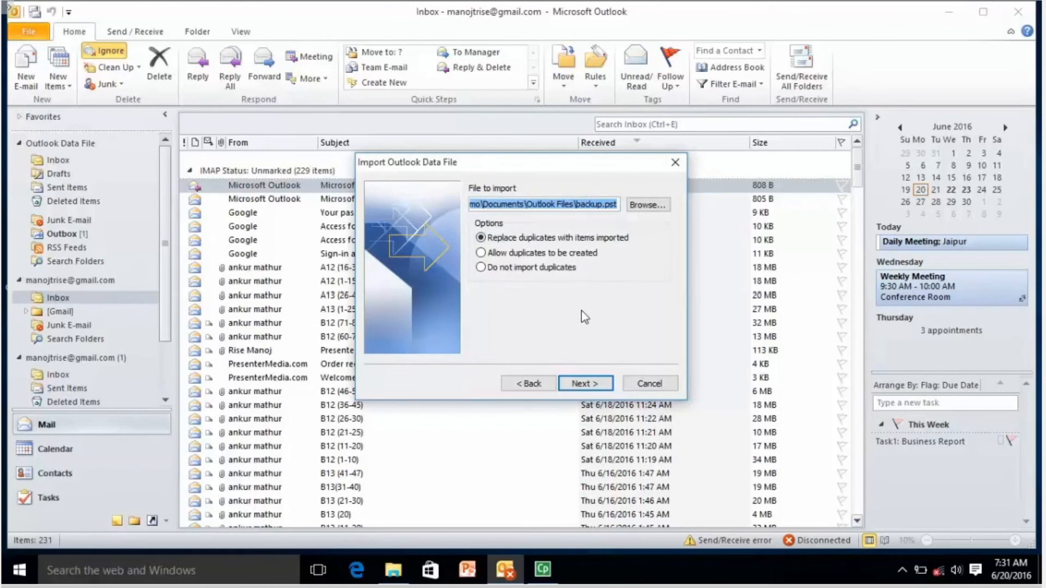
Confirm the Outlook Files\backup.pst import path, finish the import, and switch to Calendar.
left_click(584, 204)
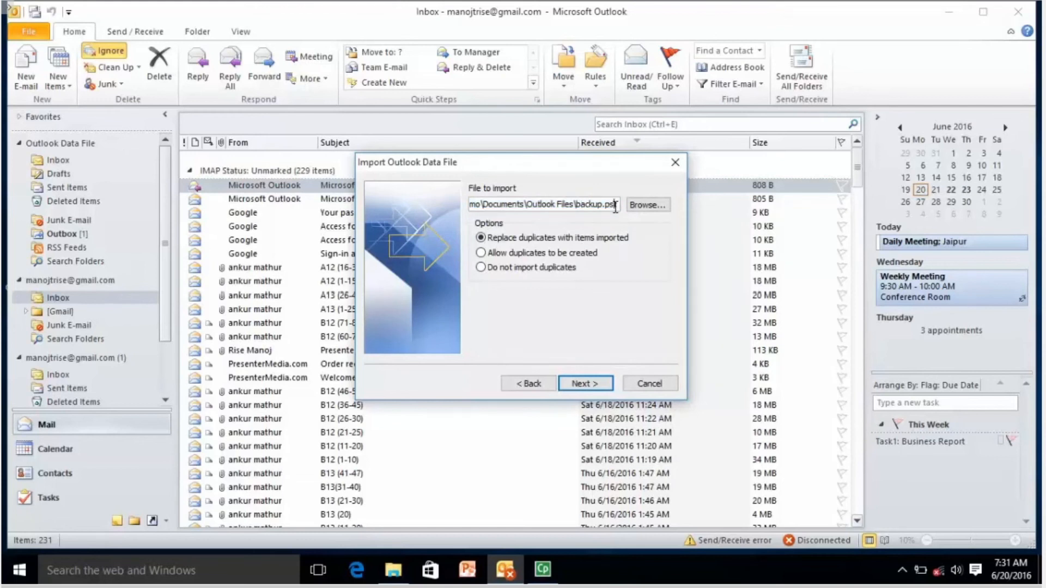
left_click_drag(613, 208, 472, 204)
left_click(549, 204)
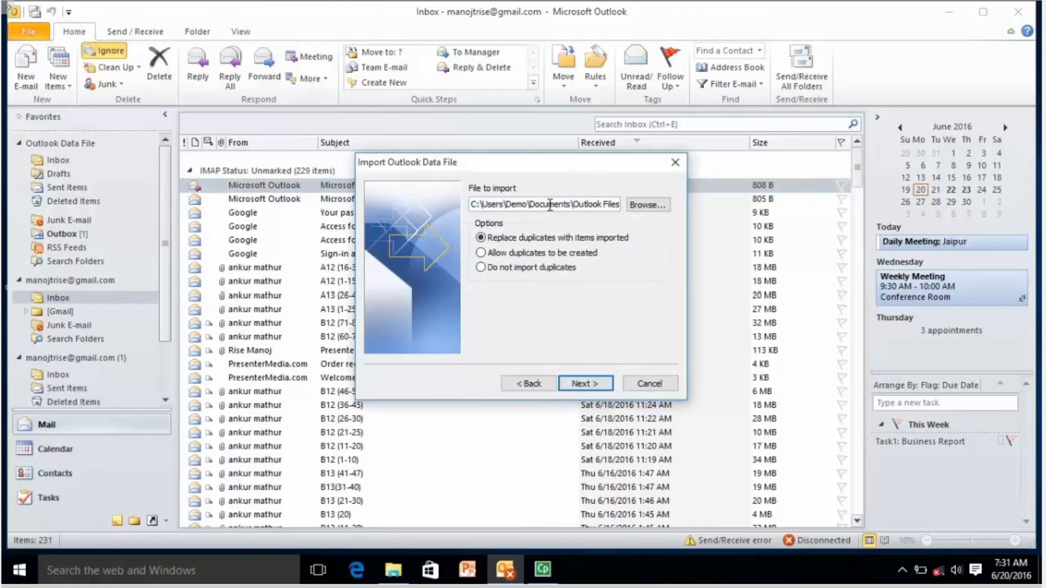
key("Right")
key("Right")
key("Right")
key("Right")
key("Right")
key("Right")
key("Right")
key("Right")
key("Right")
key("Right")
key("Right")
key("Right")
key("Right")
key("Right")
key("Right")
key("Right")
key("Right")
key("Right")
key("Right")
key("Right")
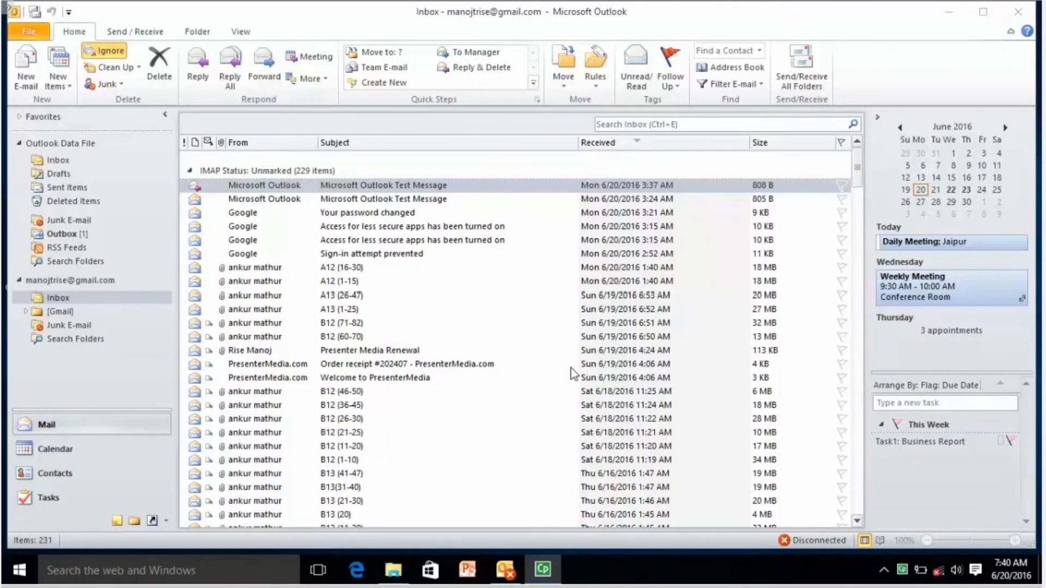
left_click(385, 189)
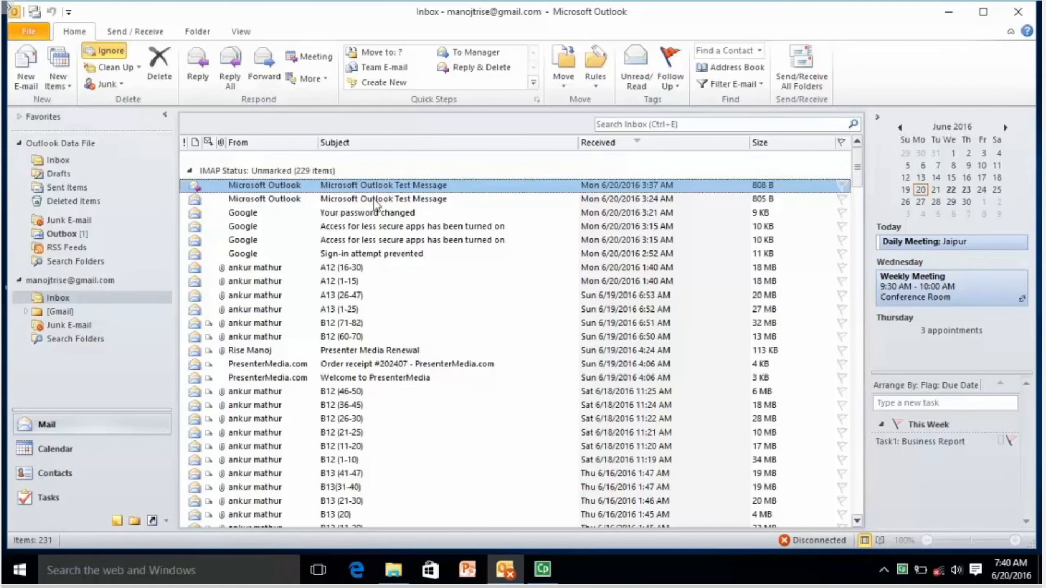
left_click(115, 448)
Browse Contacts, Tasks and Mail, then preview the inbox in Table and Memo print styles.
left_click(107, 473)
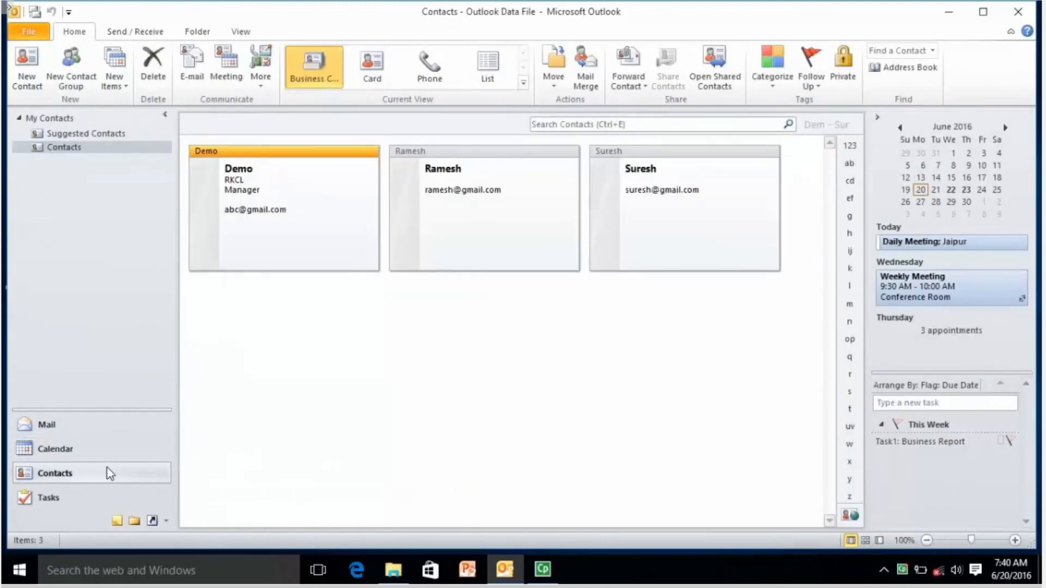
left_click(100, 497)
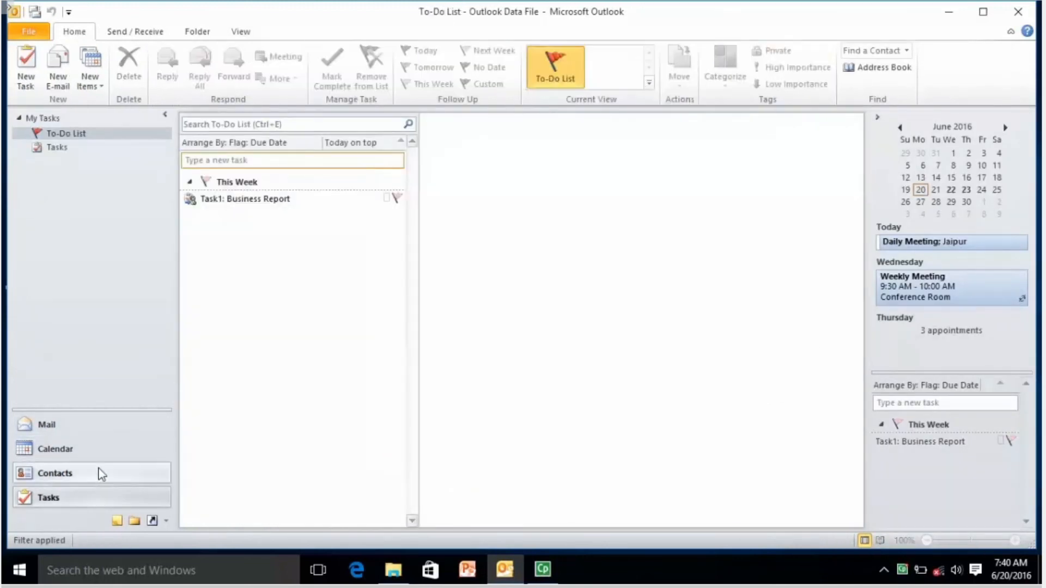
left_click(100, 426)
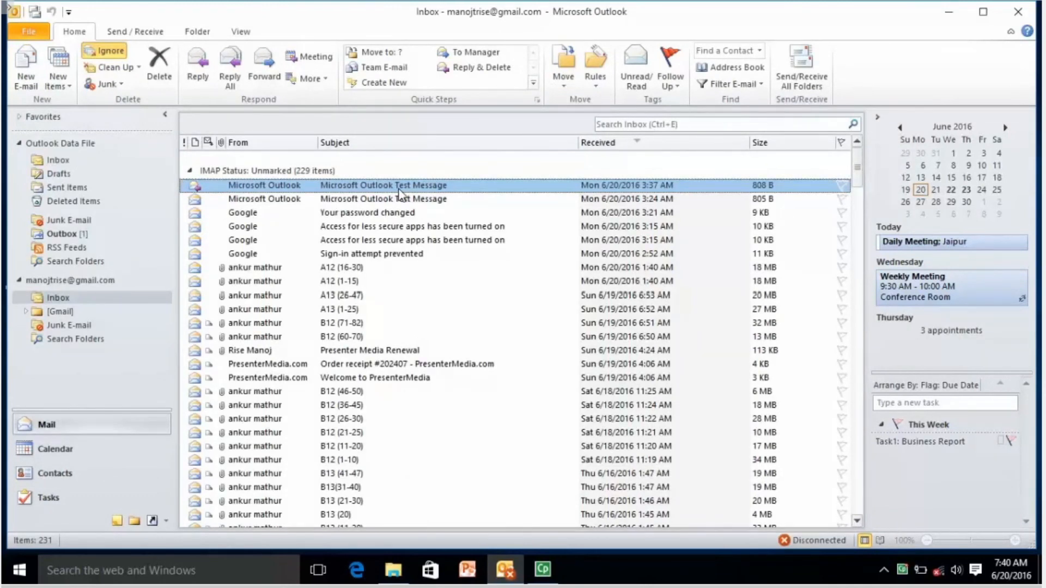
key("ctrl+p")
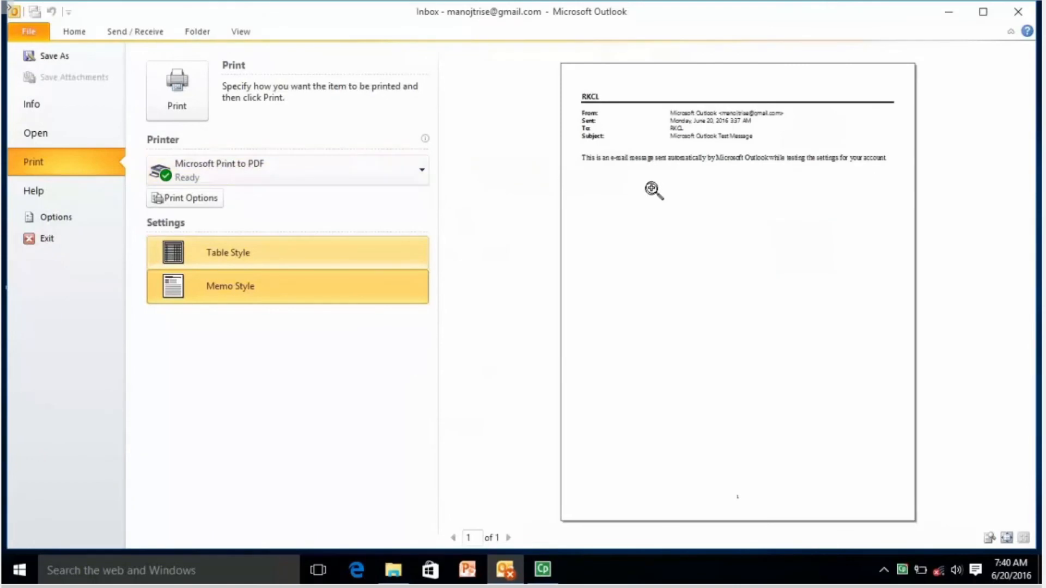
left_click(290, 259)
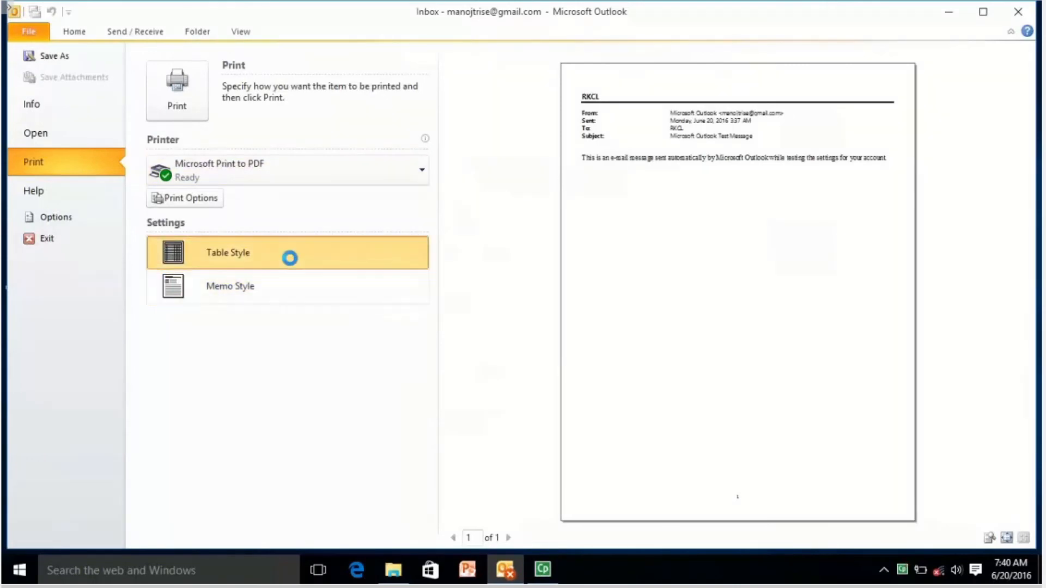
left_click(293, 294)
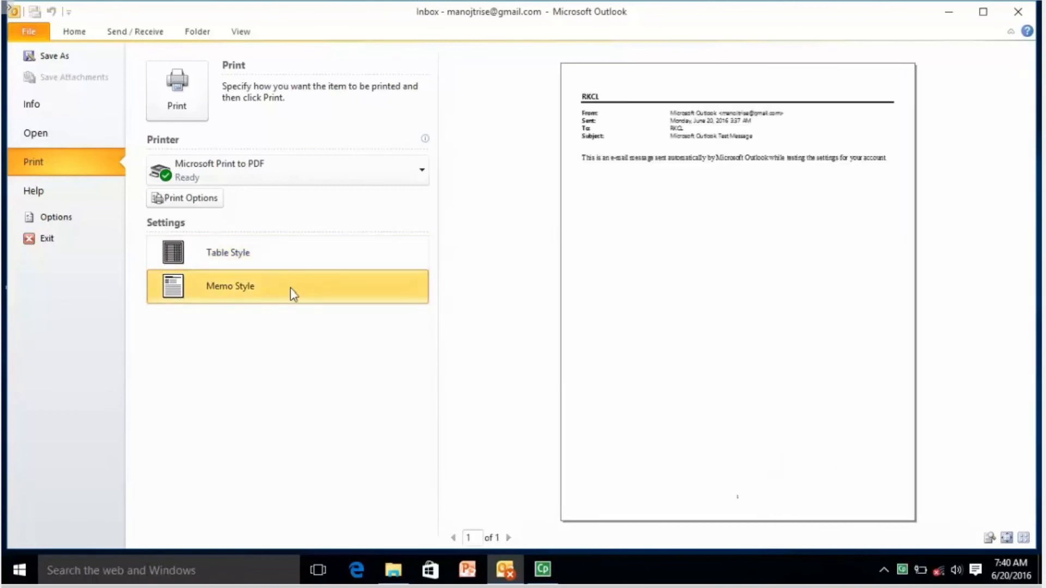
key("Escape")
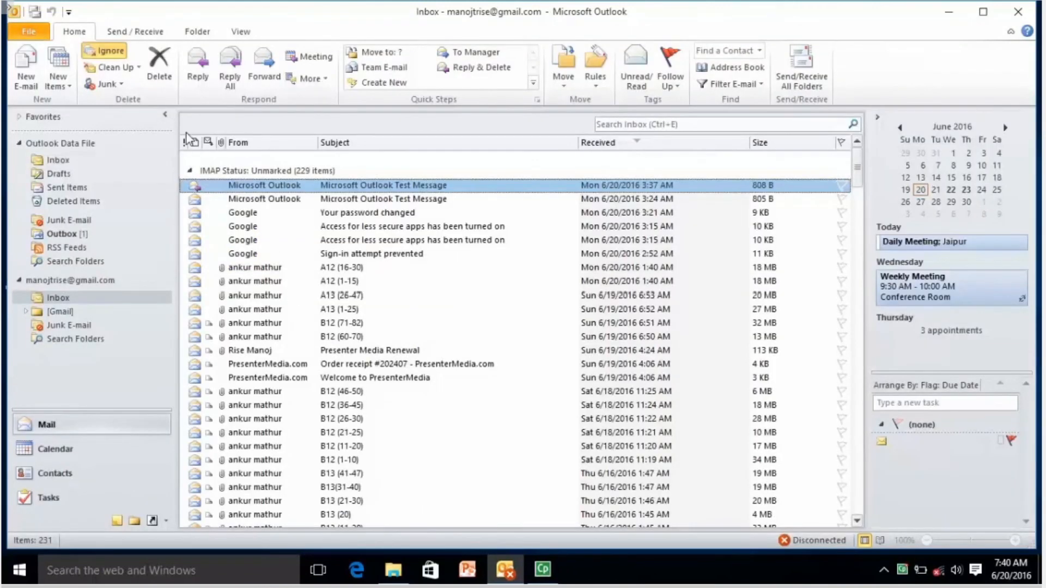
Check the inbox's File > Print preview, then return to the Calendar's June 20, 2016 day view.
left_click(25, 25)
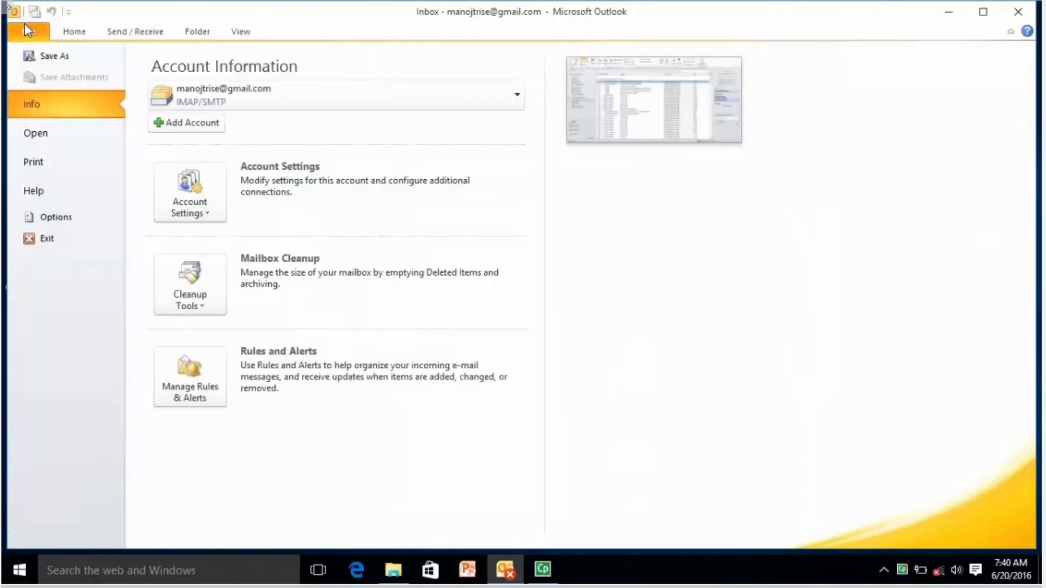
left_click(64, 164)
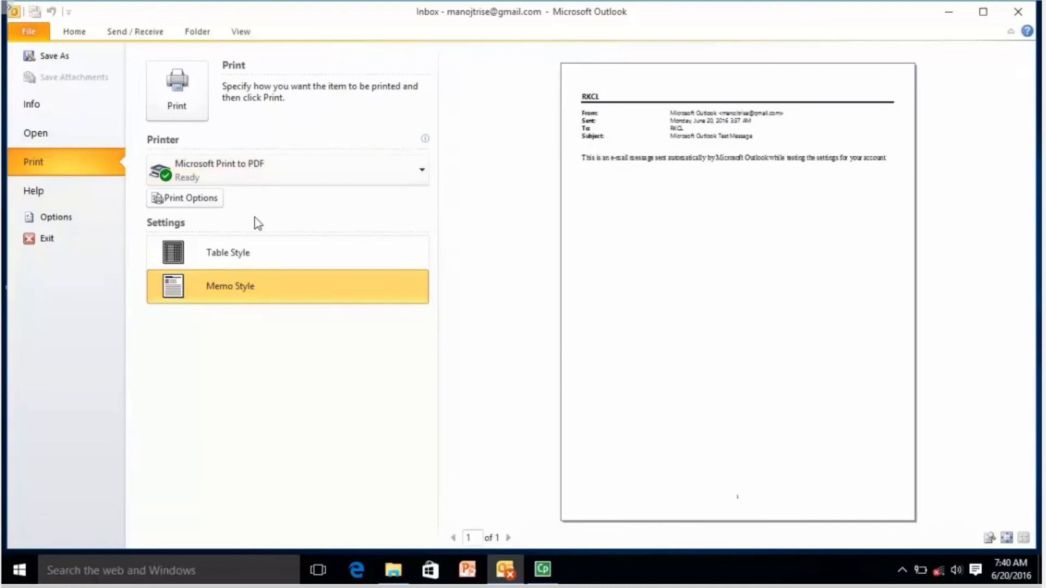
key("Escape")
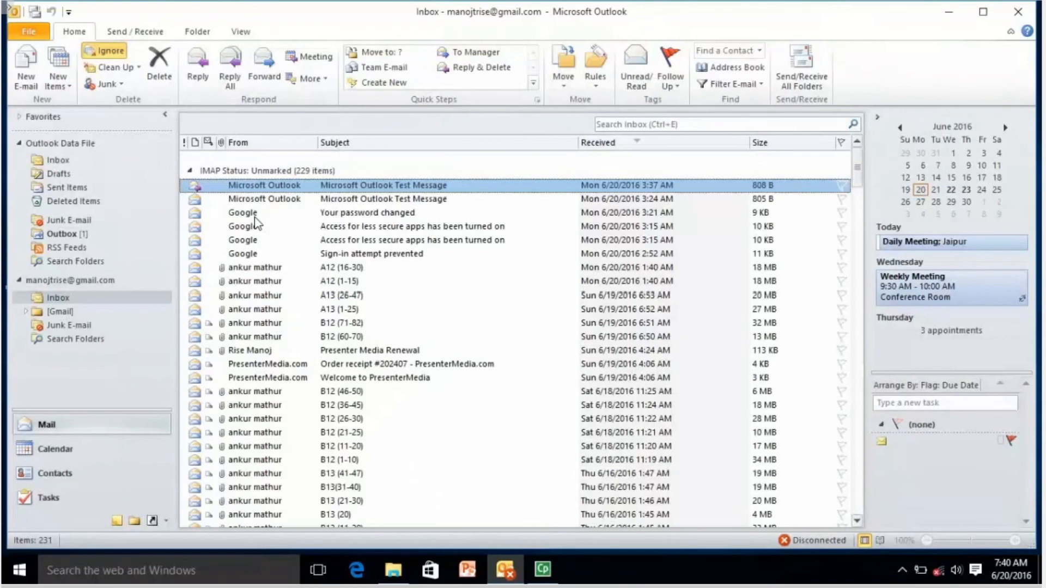
left_click(102, 447)
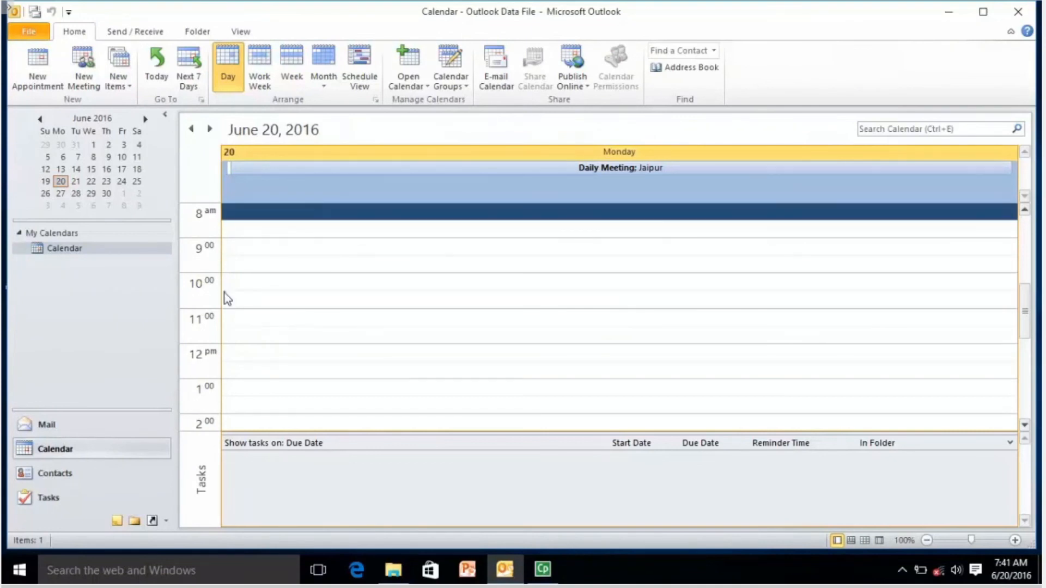
Preview the calendar in Weekly Agenda, Weekly Calendar, Monthly, Tri-fold and Details styles, ending on Daily Style.
left_click(30, 36)
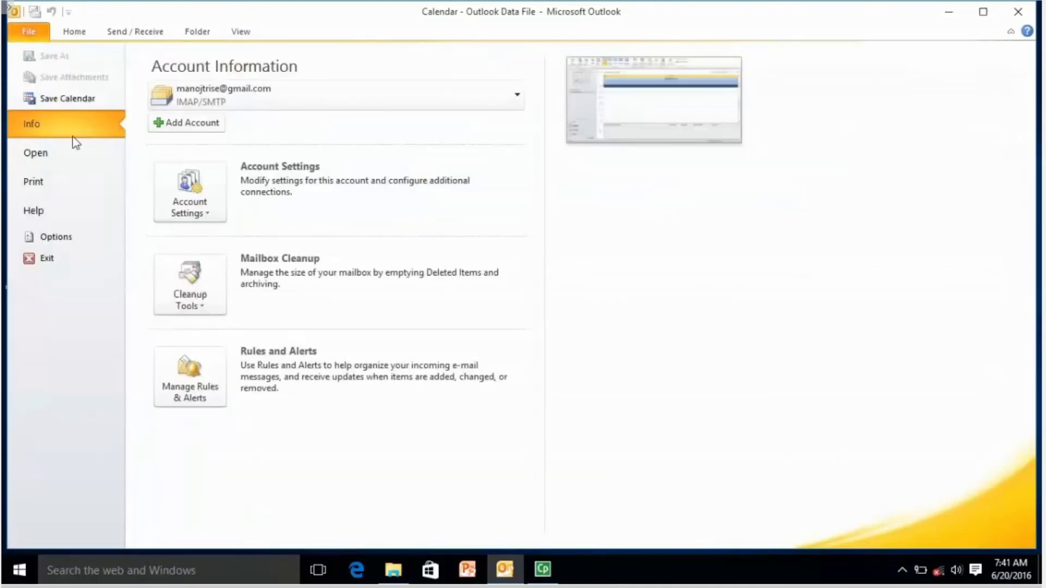
left_click(77, 185)
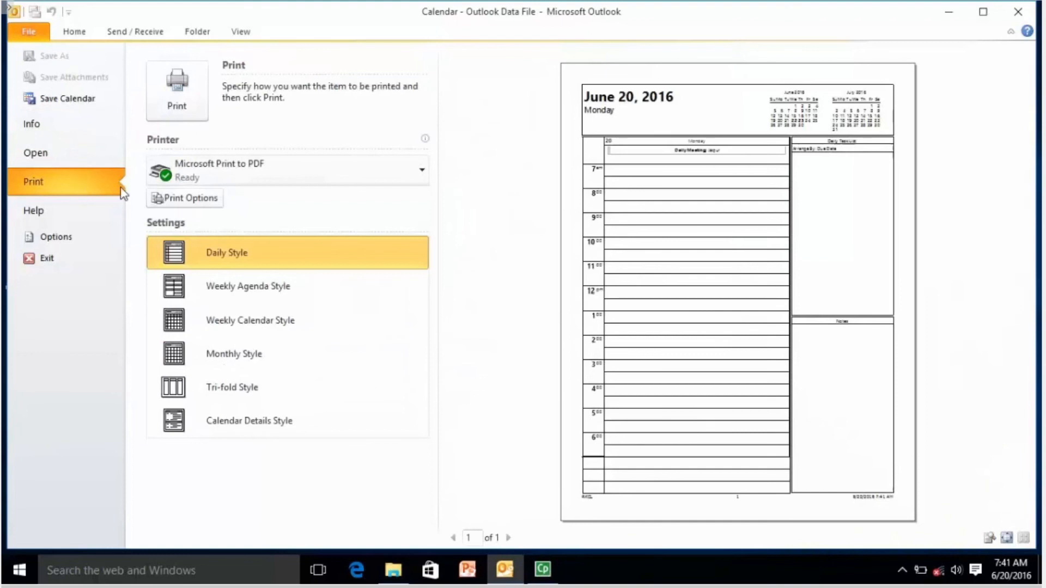
left_click(298, 292)
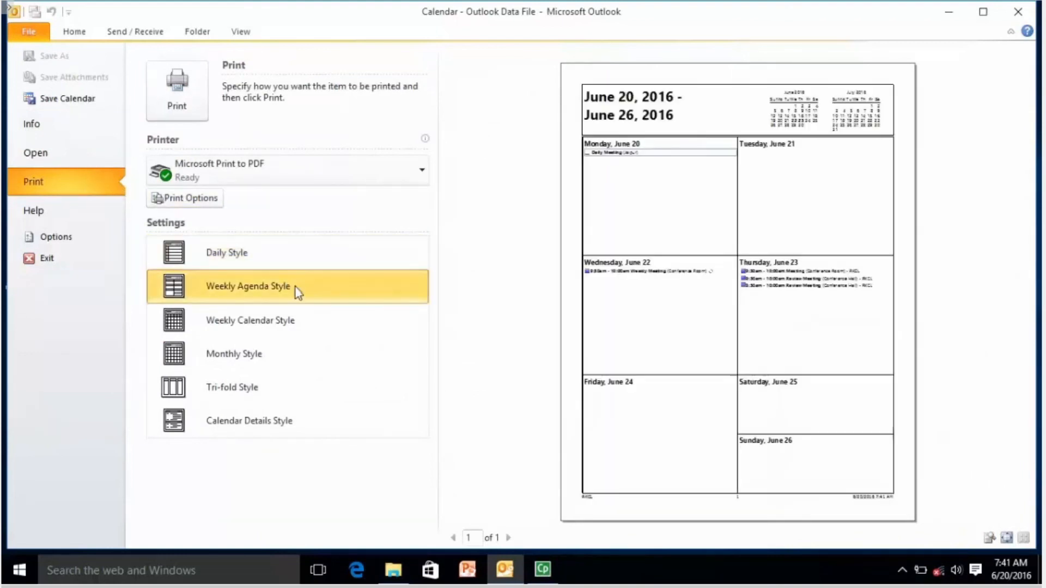
left_click(287, 321)
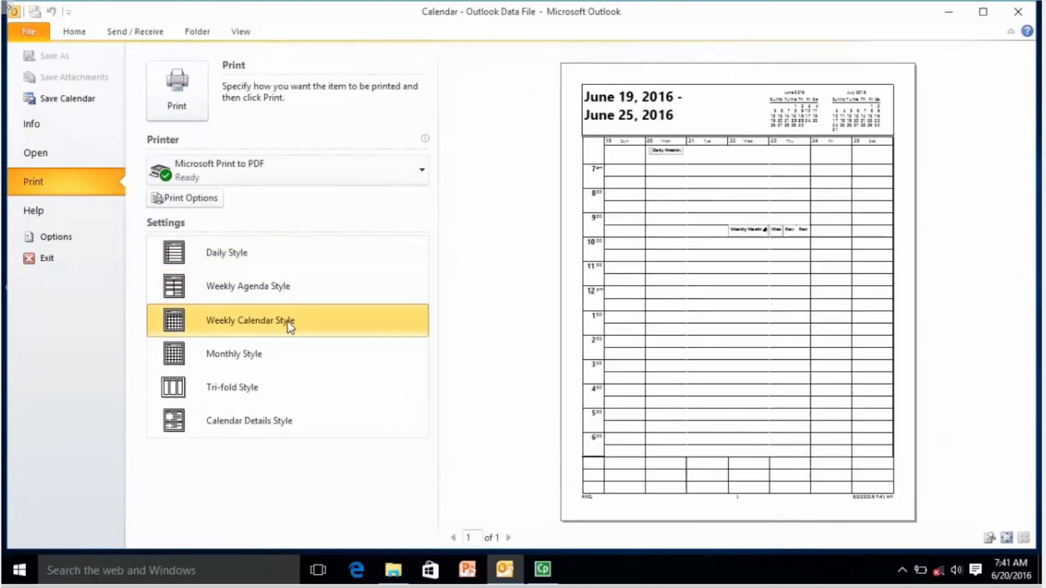
left_click(283, 355)
left_click(283, 394)
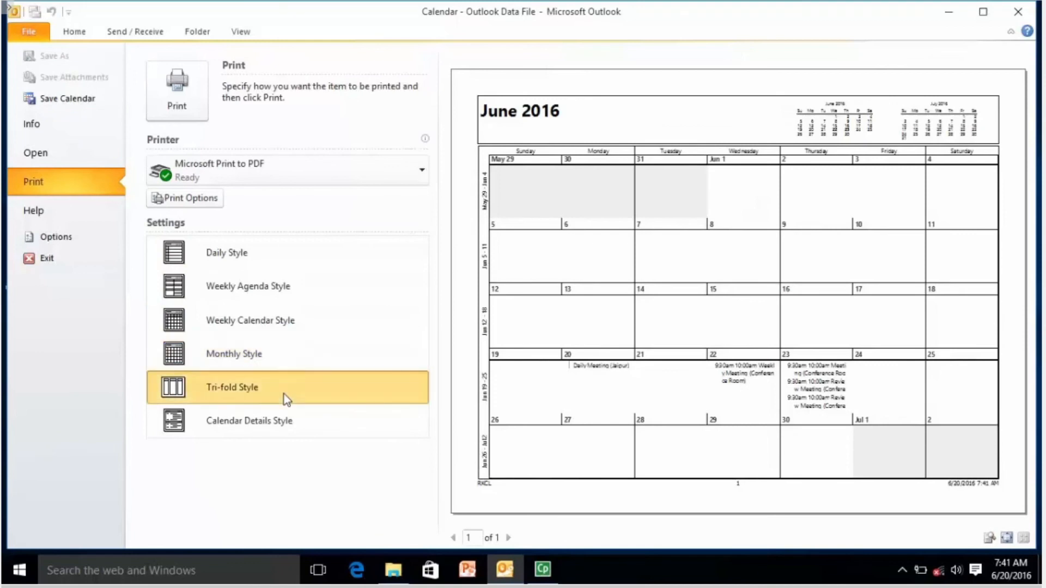
left_click(283, 421)
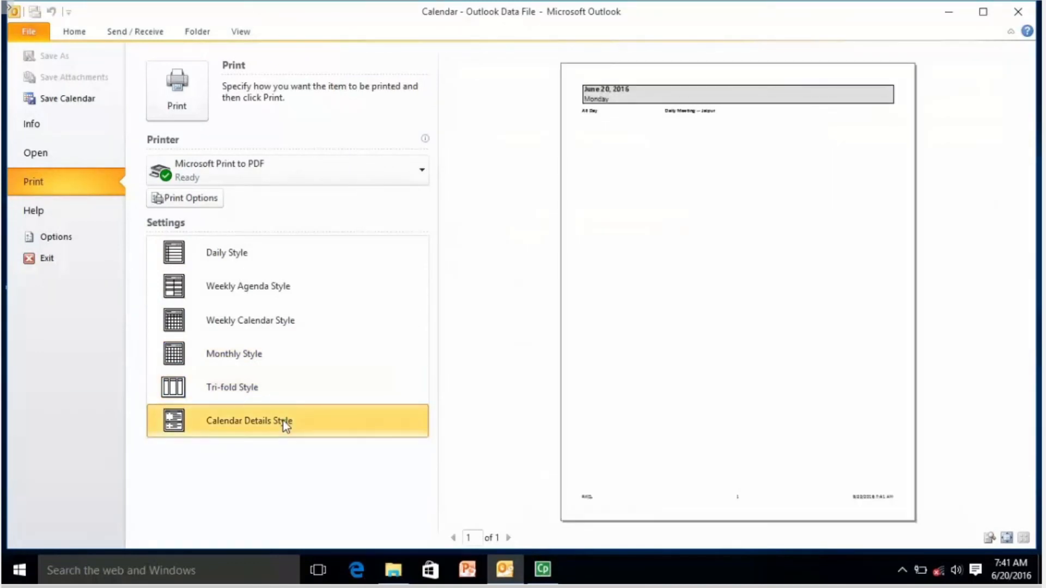
left_click(282, 258)
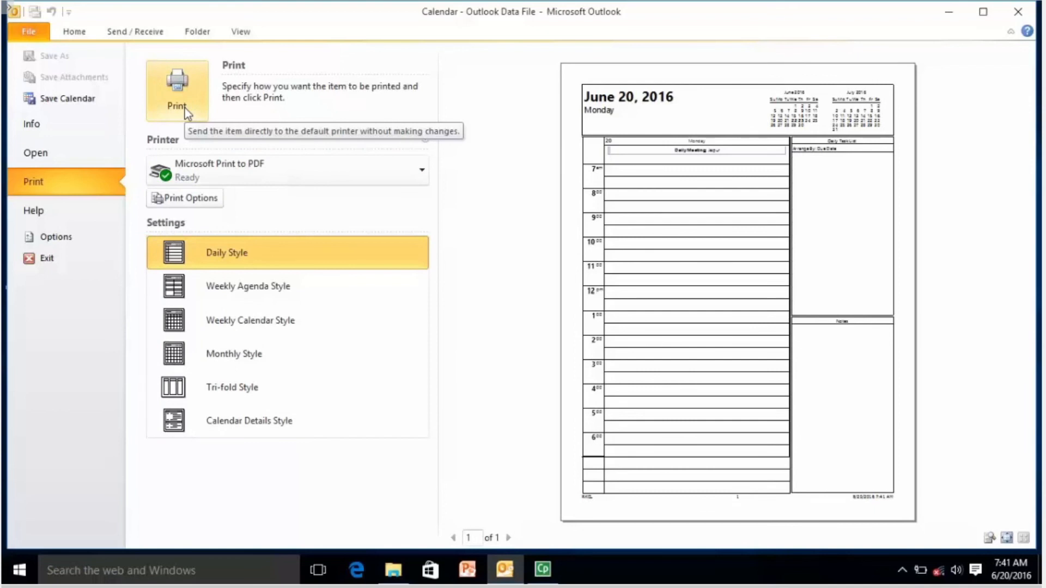
In Define Print Styles, set the Daily Style layout to 2 pages/day.
left_click(207, 202)
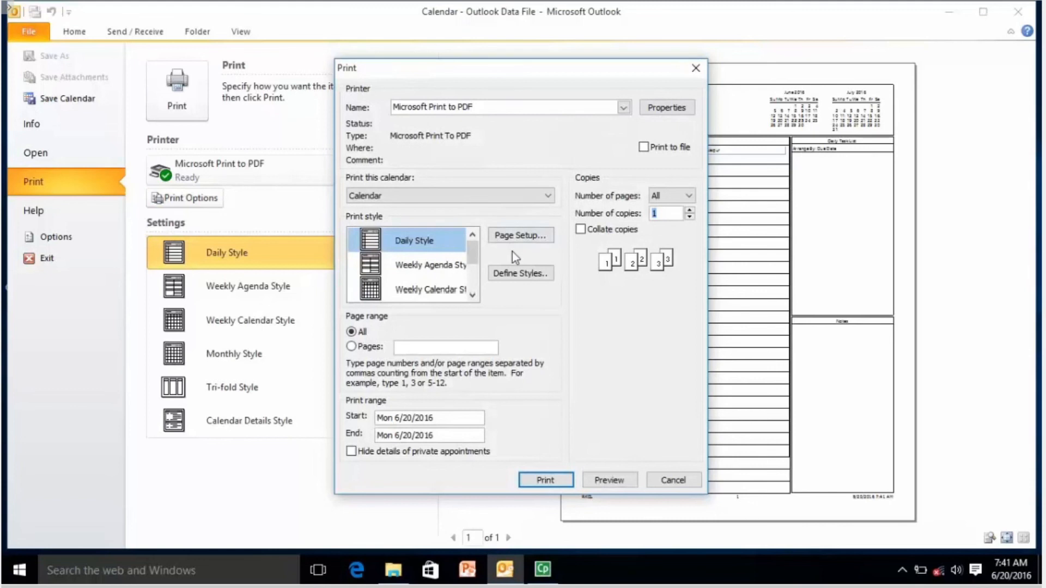
left_click(526, 274)
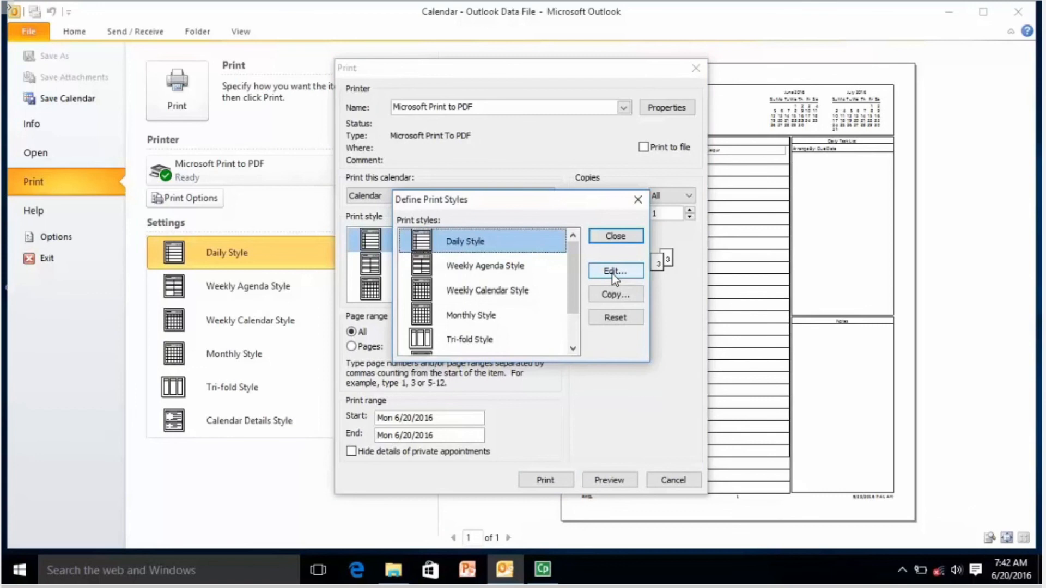
left_click(471, 278)
left_click(480, 291)
double_click(482, 245)
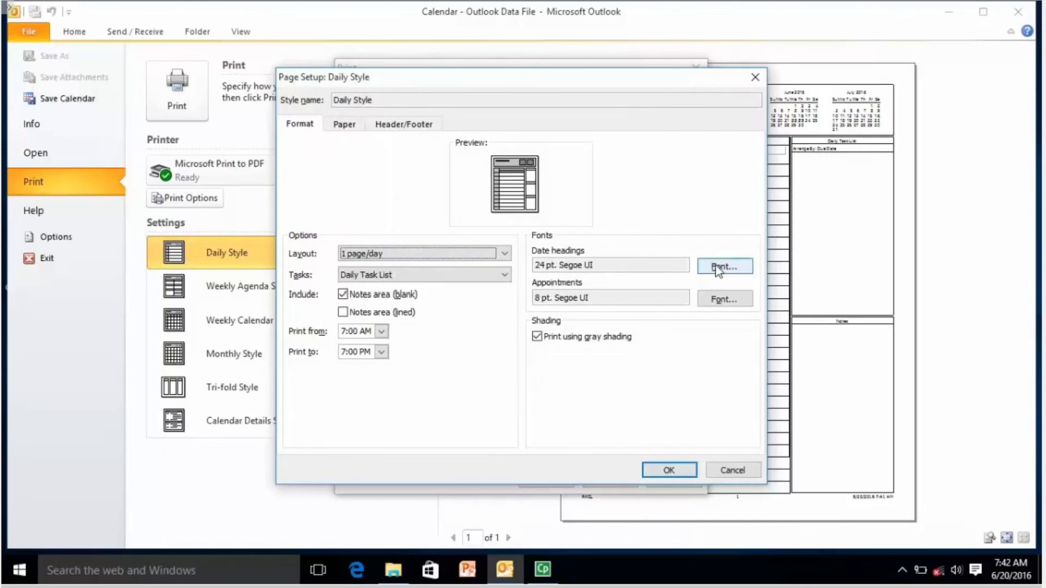
left_click(417, 253)
left_click(410, 276)
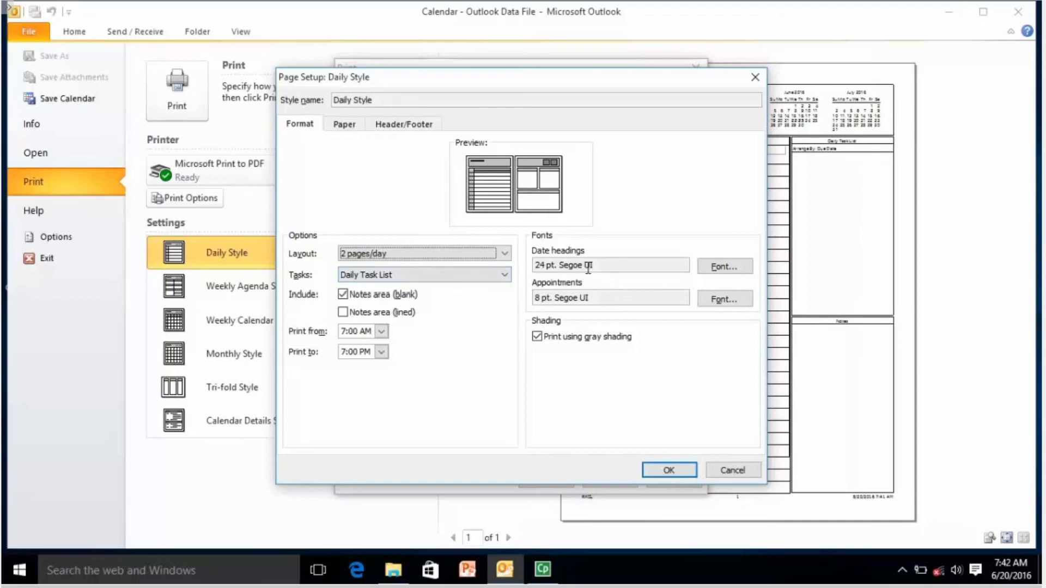
Confirm the Daily Style page setup and print the calendar to Microsoft Print to PDF.
left_click(625, 266)
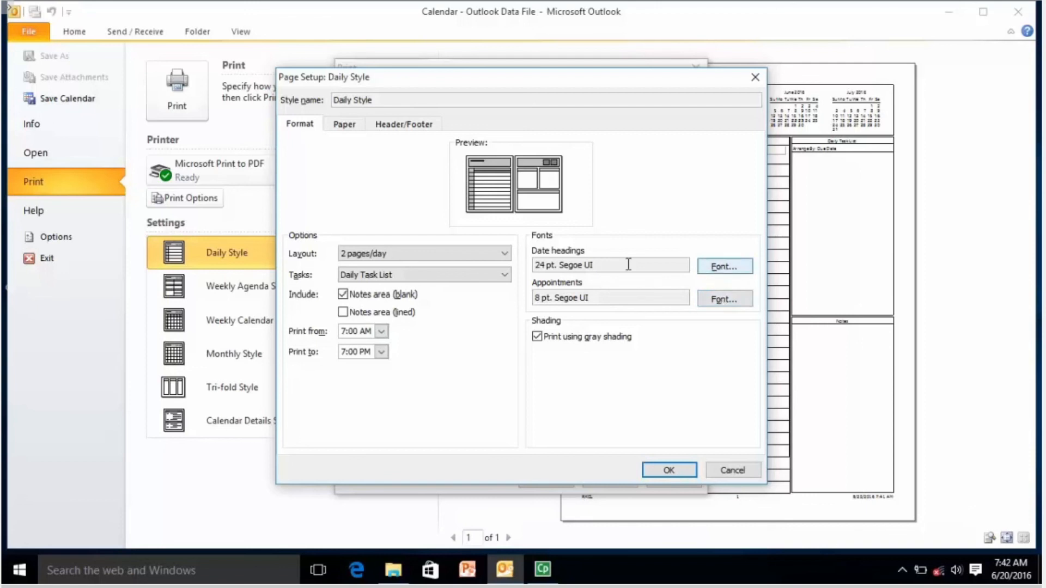
left_click(656, 473)
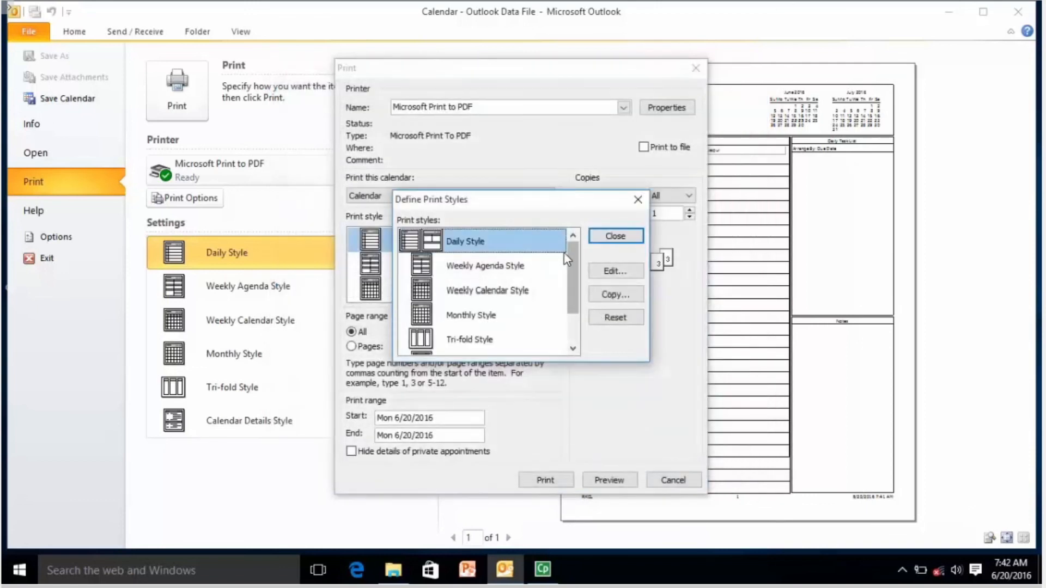
left_click(611, 236)
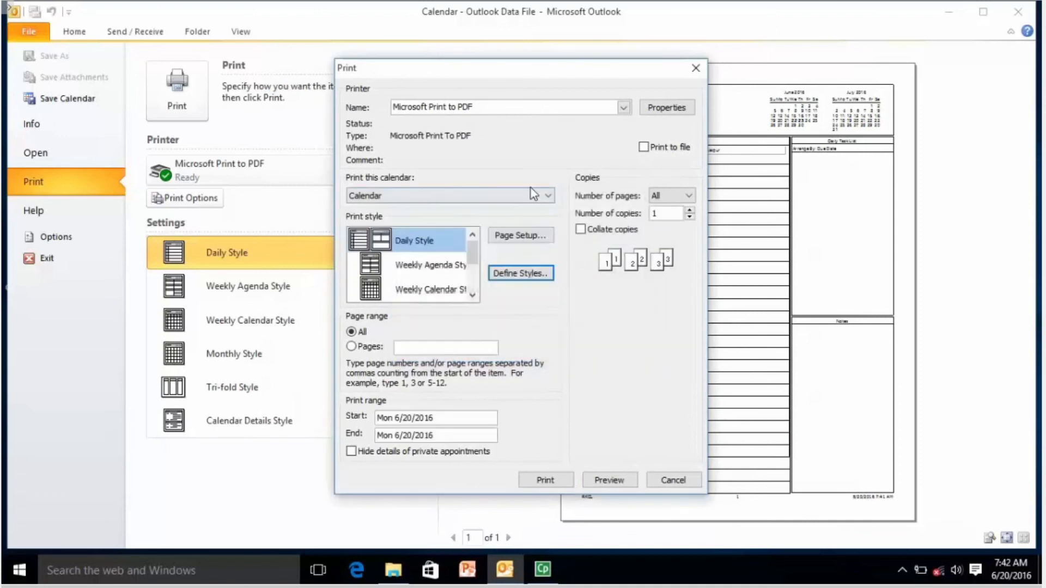
left_click(538, 480)
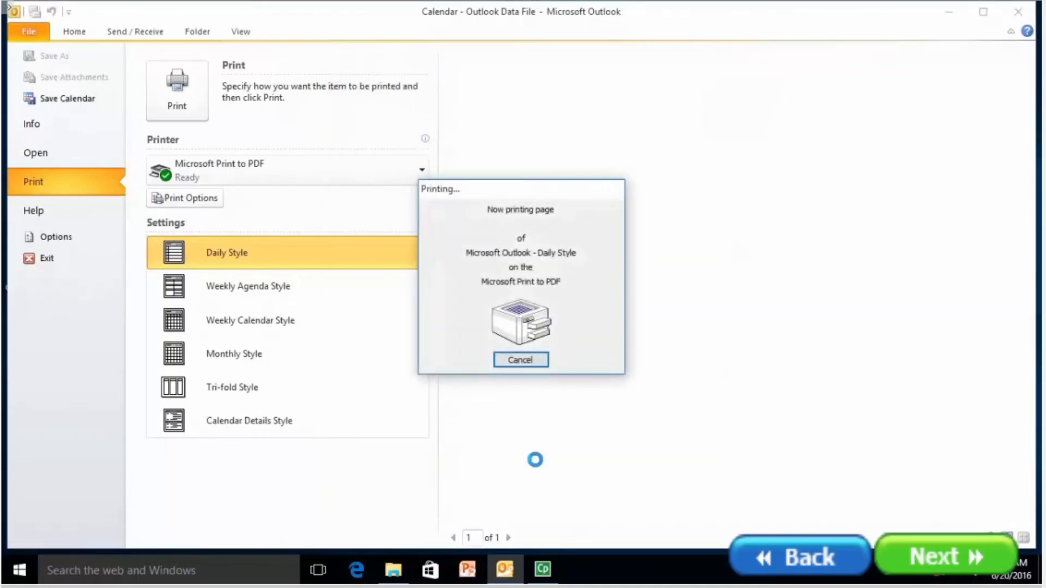